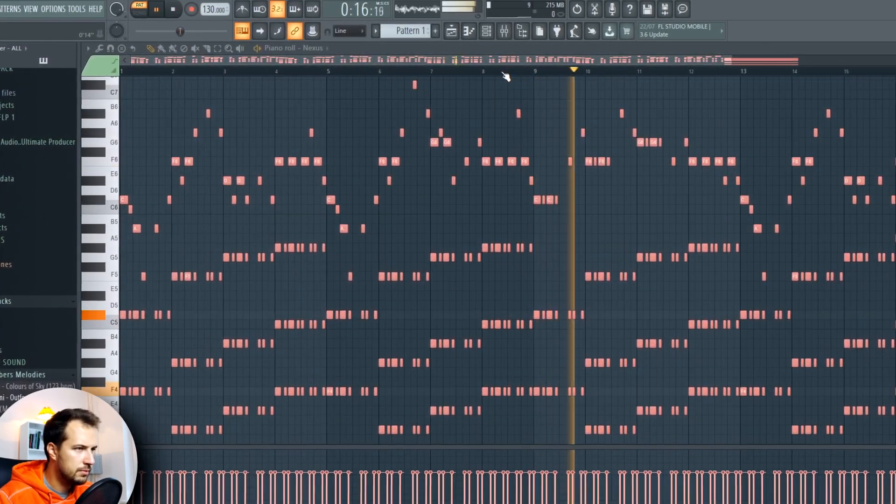
# Play back the melody in Pattern 1 to review it
pyautogui.scroll(-3, 505, 75)
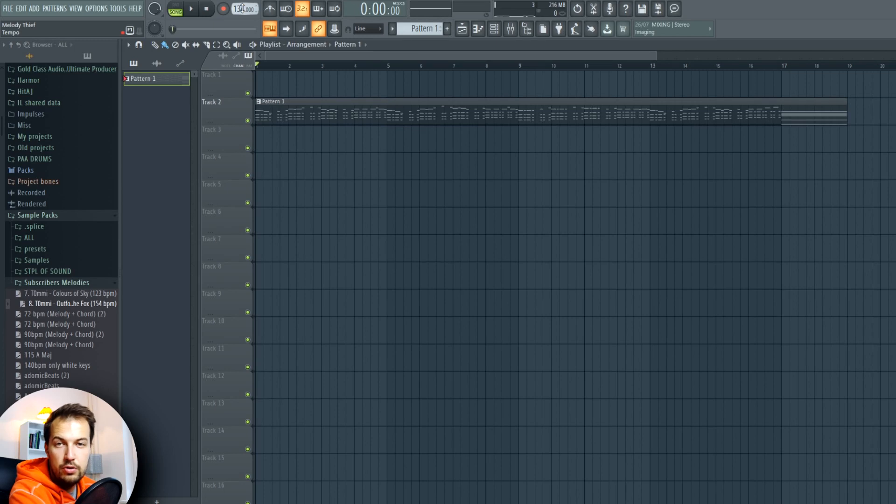
pyautogui.press('space')
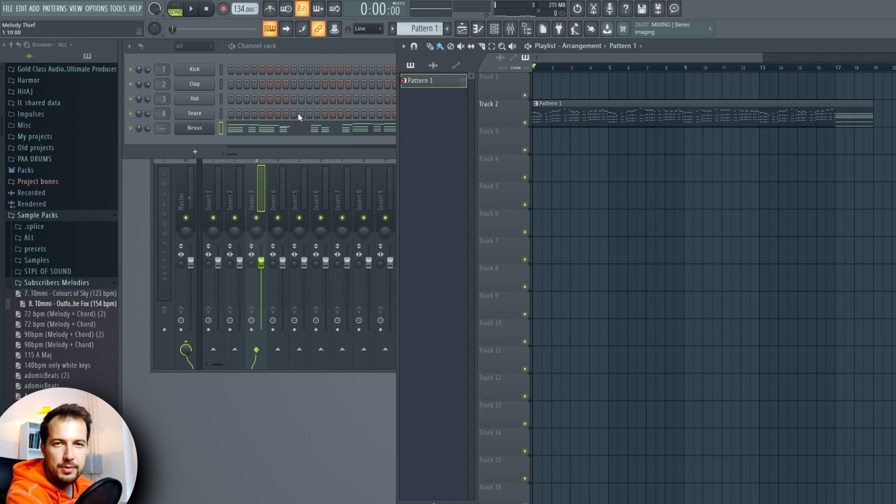
# Copy the lowest bass notes of the Nexus melody into a cloned Nexus channel and mute the original channel
pyautogui.click(206, 131)
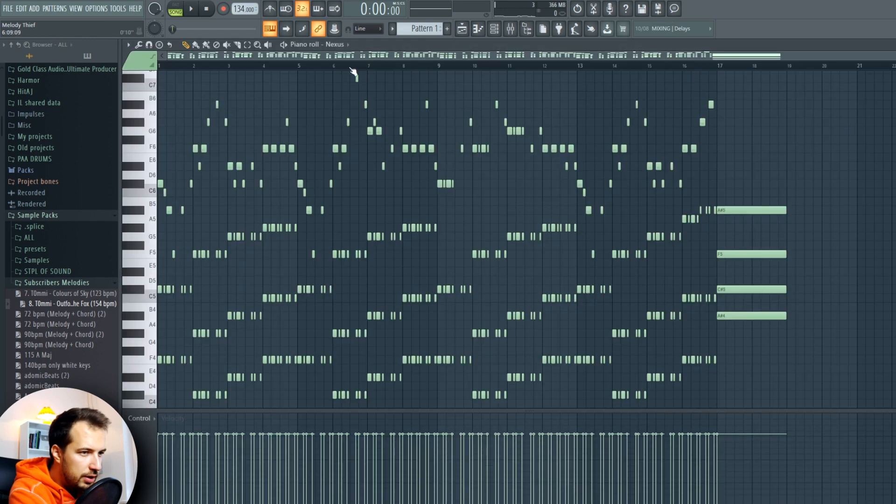
pyautogui.scroll(-6, 244, 184)
pyautogui.moveTo(272, 189); pyautogui.dragTo(161, 250)
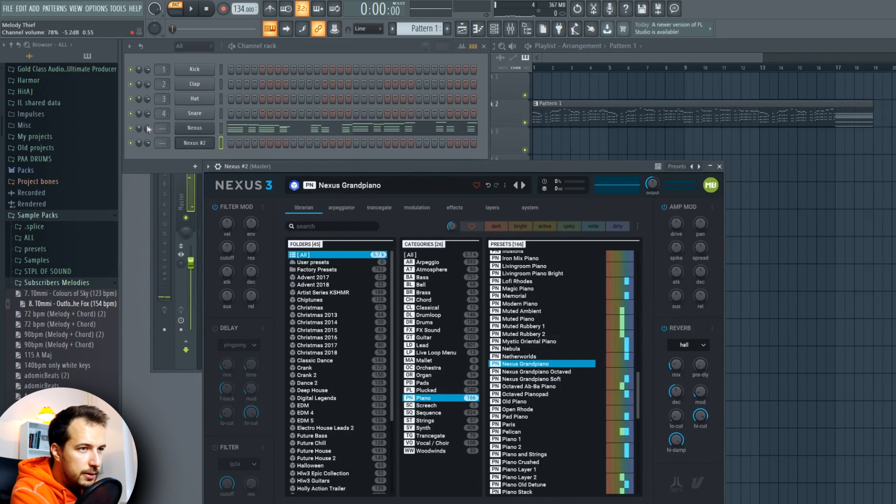
pyautogui.click(131, 129)
pyautogui.rightClick(189, 142)
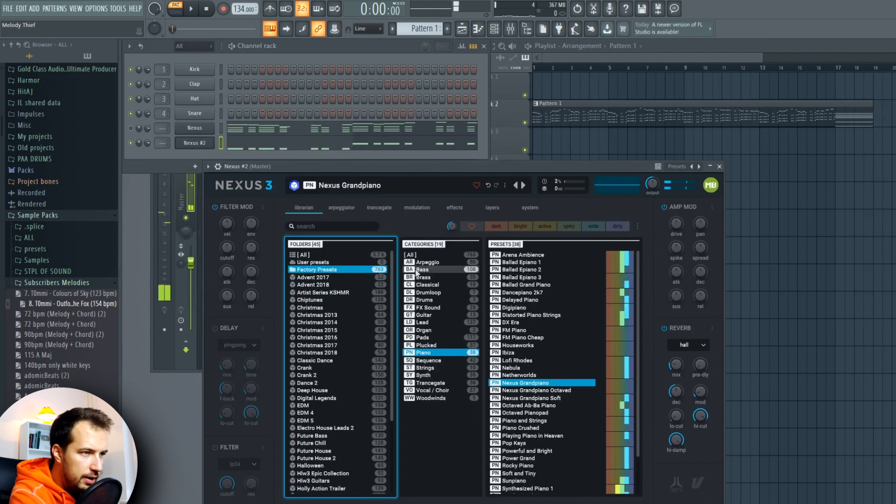
# Load the factory bass preset Basic Saw Open in Nexus #2 and adjust its filter cutoff while listening
pyautogui.click(434, 270)
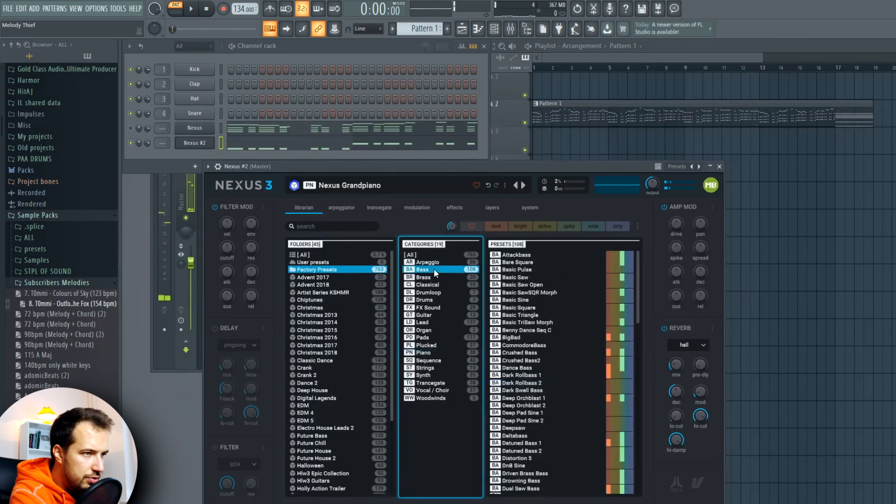
pyautogui.click(522, 278)
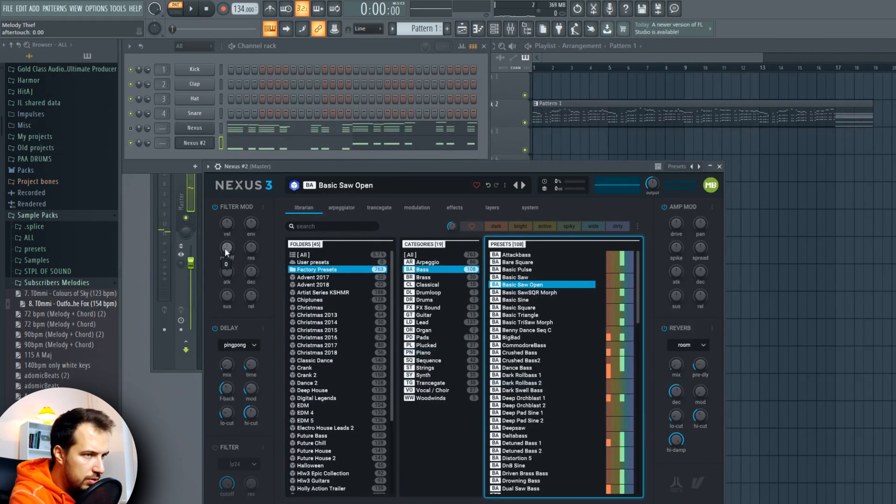
pyautogui.moveTo(229, 249); pyautogui.dragTo(233, 290)
pyautogui.press('space')
pyautogui.moveTo(227, 249); pyautogui.dragTo(228, 245)
pyautogui.click(719, 167)
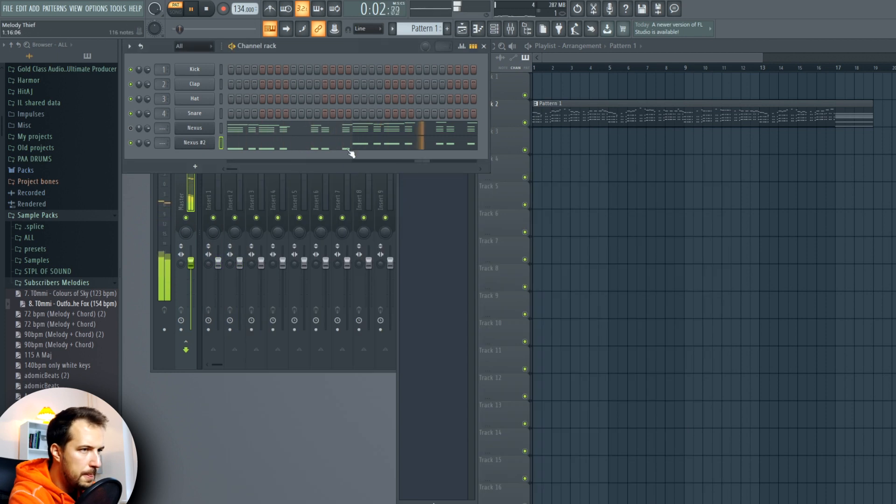
# Try transposing the Nexus #2 bass notes down one octave
pyautogui.click(350, 146)
pyautogui.moveTo(308, 218); pyautogui.dragTo(248, 234)
pyautogui.hotkey('ctrl', 'Down')
pyautogui.hotkey('ctrl', 'Up')
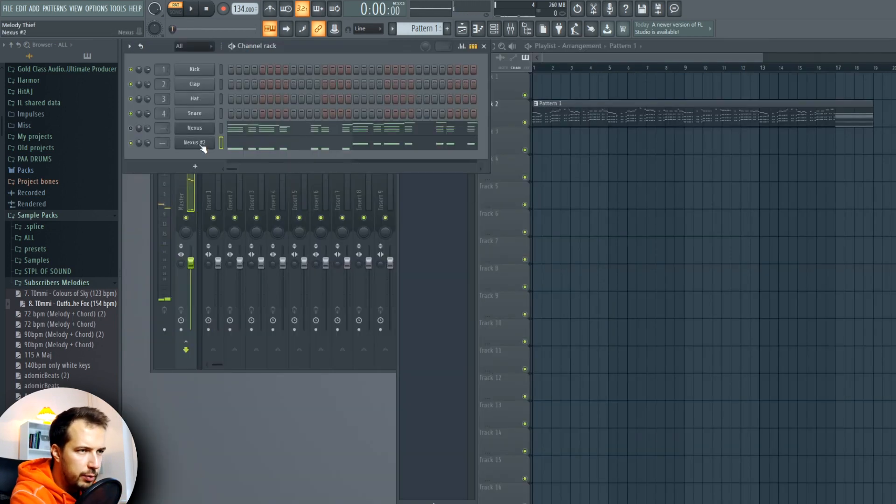
# Clone the Nexus #2 channel and move the rhythmic chord notes of bars 1 to 16 from Nexus into the clone
pyautogui.rightClick(203, 147)
pyautogui.click(232, 228)
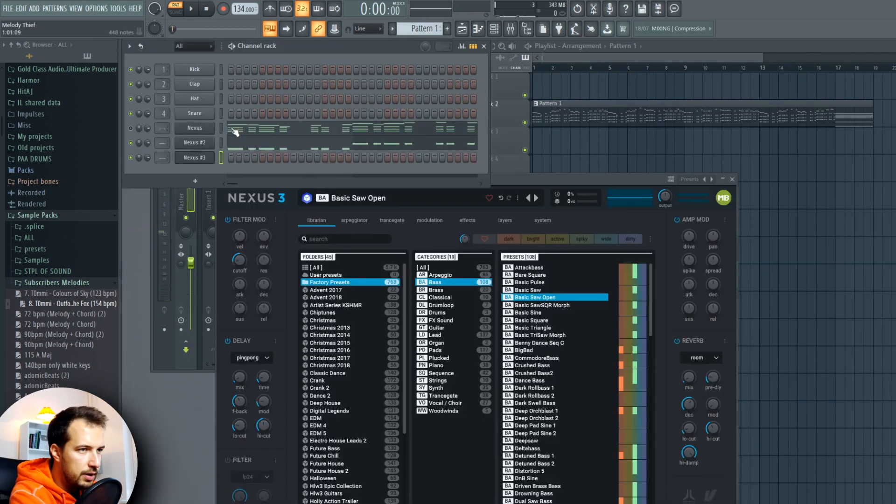
pyautogui.click(236, 131)
pyautogui.scroll(1, 276, 223)
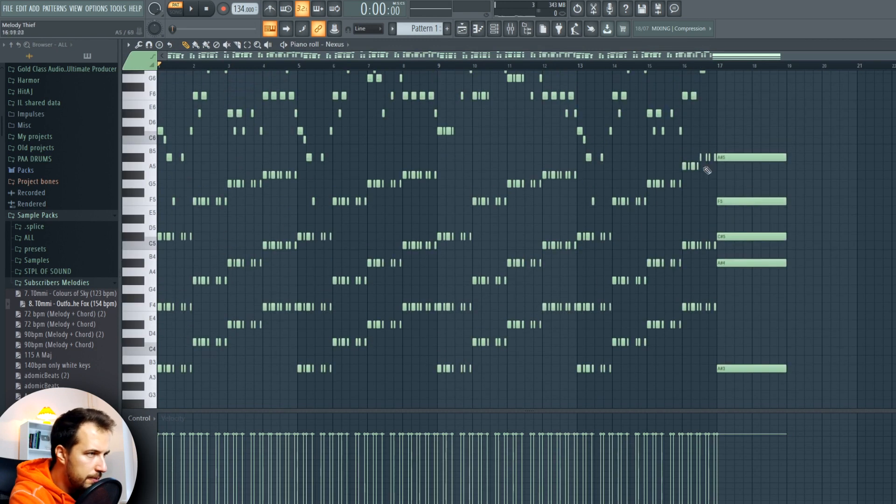
pyautogui.moveTo(714, 217); pyautogui.dragTo(159, 407)
pyautogui.moveTo(607, 204); pyautogui.dragTo(703, 257)
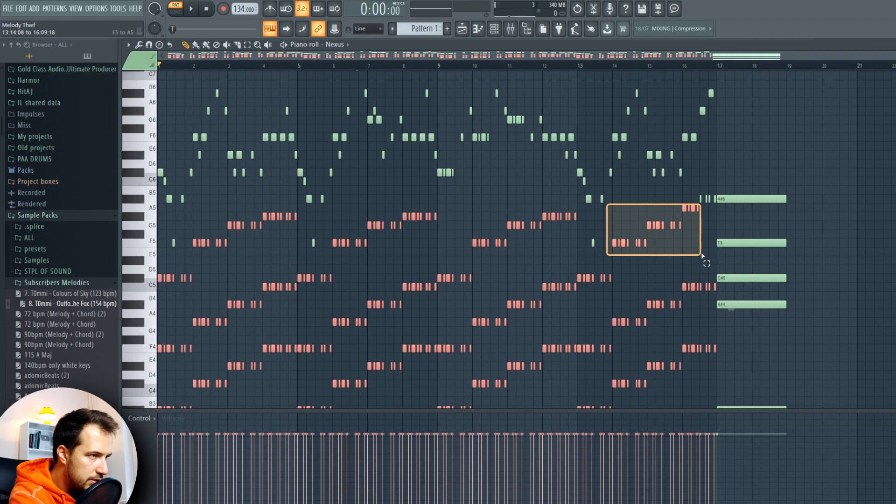
pyautogui.moveTo(694, 196); pyautogui.dragTo(694, 198)
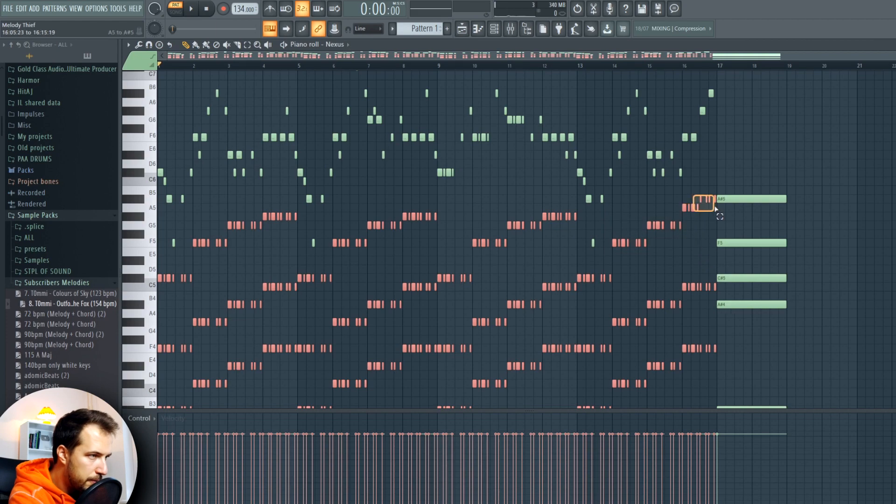
pyautogui.moveTo(716, 210); pyautogui.dragTo(717, 210)
pyautogui.scroll(-1, 716, 211)
pyautogui.press('Delete')
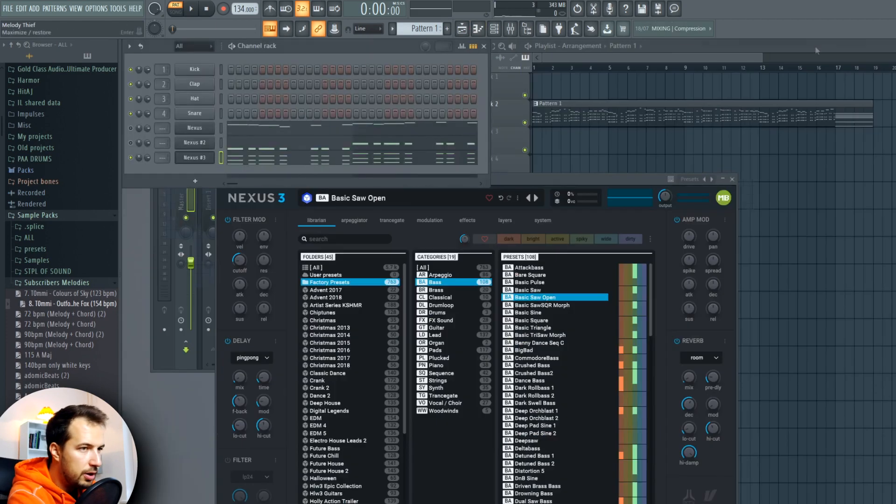
# Replace the Nexus #3 instrument with Serum while keeping its chord notes
pyautogui.rightClick(199, 162)
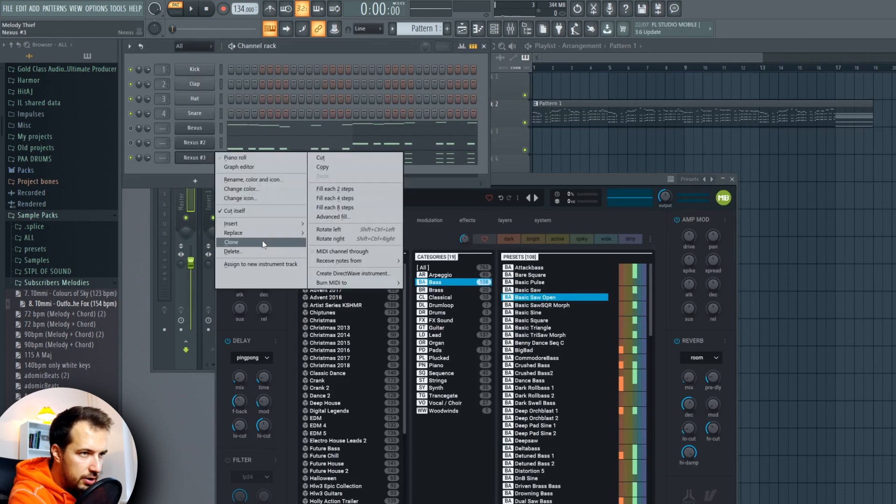
pyautogui.moveTo(259, 234)
pyautogui.click(104, 57)
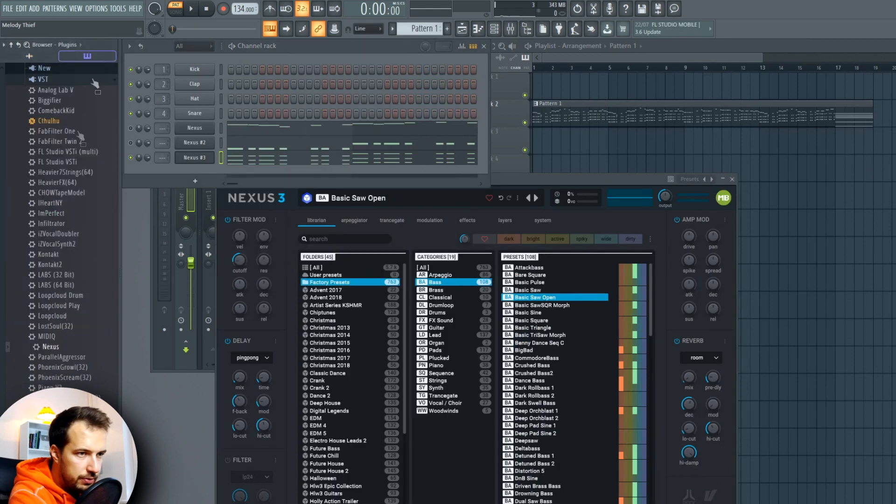
pyautogui.moveTo(201, 161); pyautogui.dragTo(201, 161)
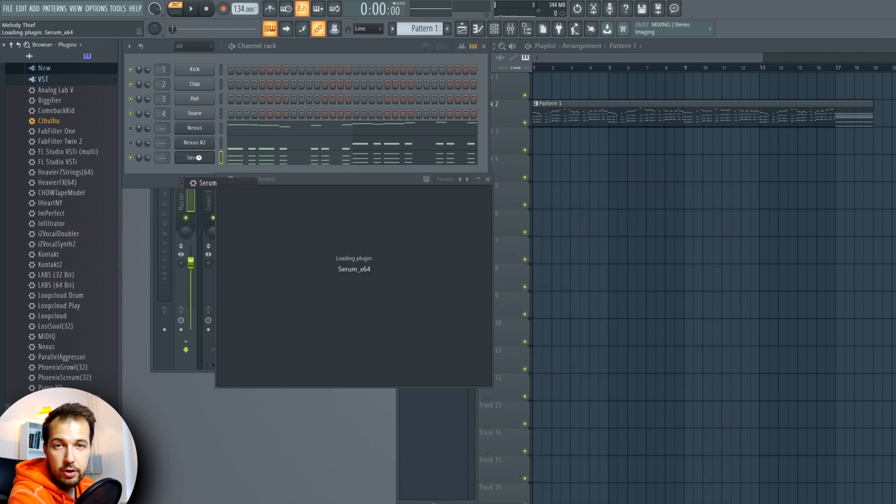
# Load the LD Hypersaw [JD] lead preset in Serum
pyautogui.click(486, 193)
pyautogui.moveTo(489, 242)
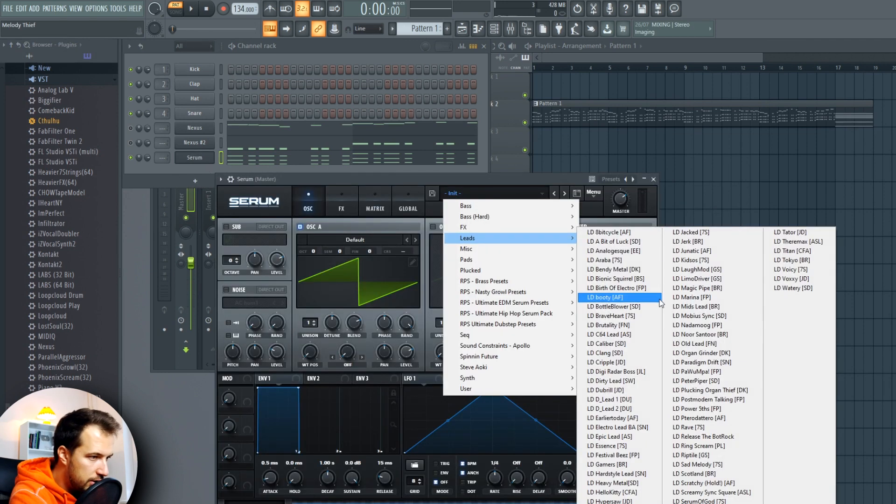
pyautogui.click(628, 501)
# Transpose the Serum chord notes up one octave and audition them with playback
pyautogui.click(191, 9)
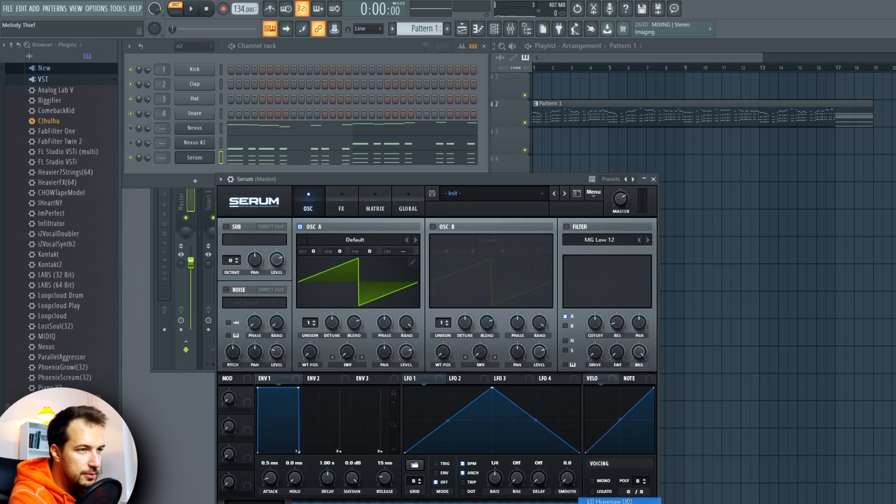
pyautogui.click(254, 161)
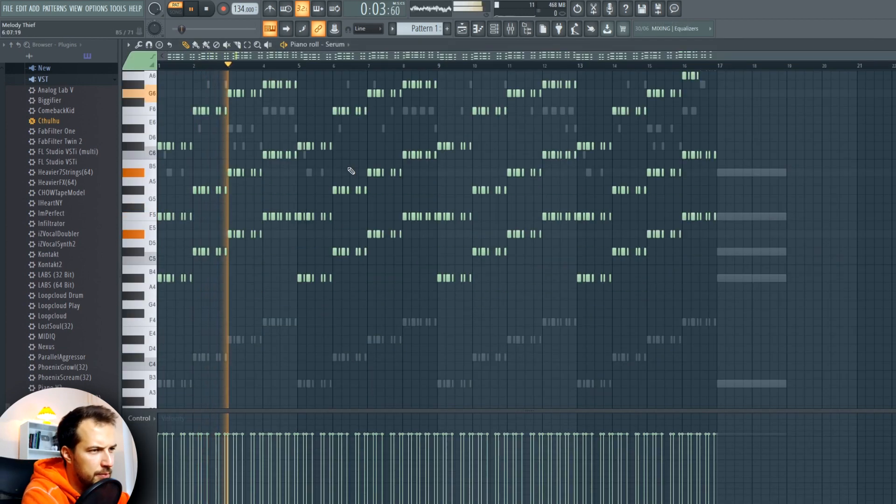
pyautogui.press('F7')
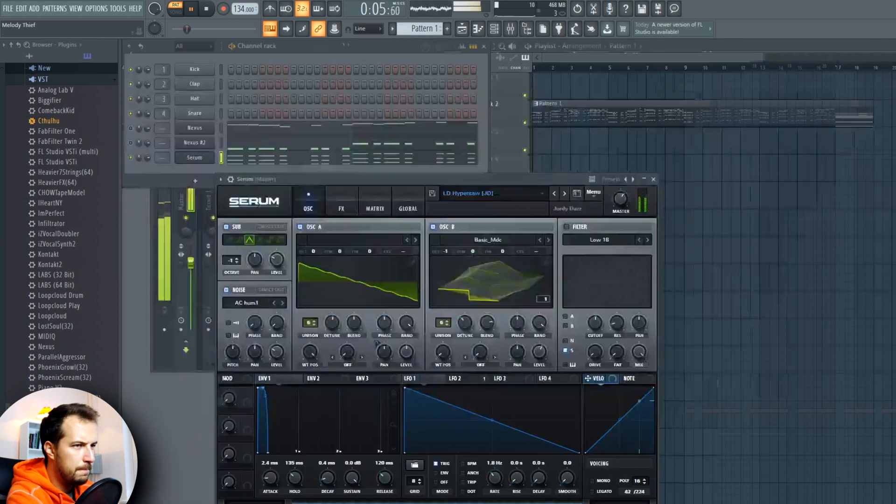
pyautogui.click(149, 157)
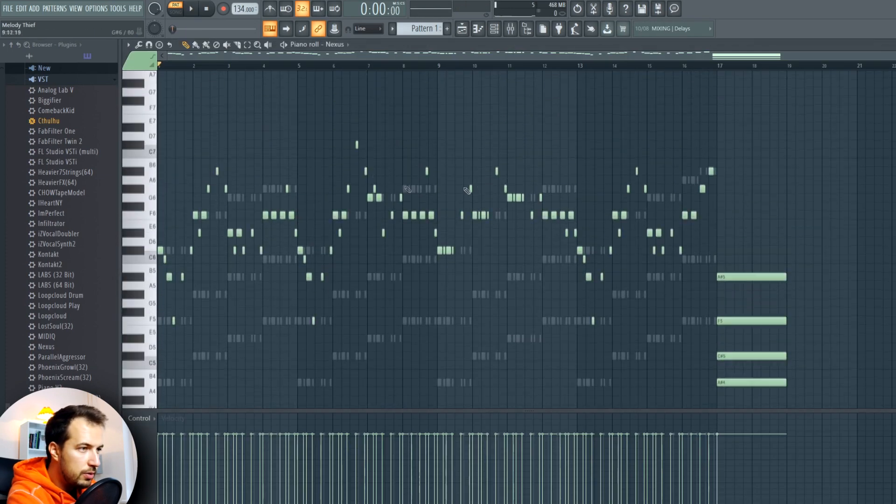
# Move the sustained chord at bar 17 out of the Nexus melody into a new Nexus channel in Pattern 2
pyautogui.scroll(-3, 813, 168)
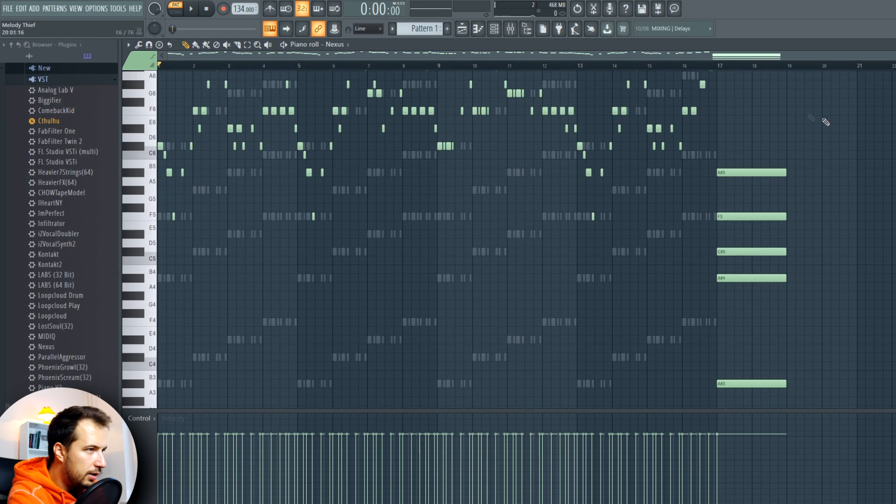
pyautogui.press('space')
pyautogui.press('space')
pyautogui.moveTo(800, 117); pyautogui.dragTo(743, 407)
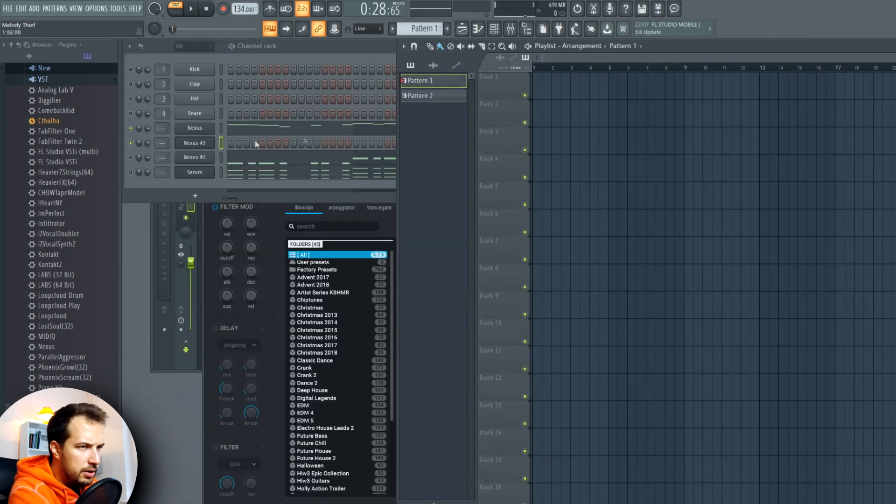
# Load the Carry Chords lead preset from Artist Series KSHMR in the Nexus melody channel and audition it
pyautogui.click(196, 128)
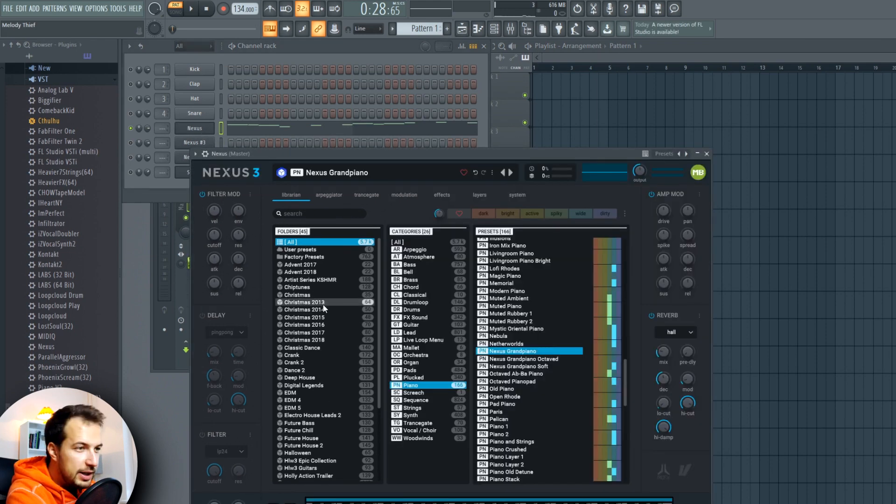
pyautogui.click(320, 279)
pyautogui.click(409, 302)
pyautogui.click(495, 303)
pyautogui.press('Up')
pyautogui.press('Up')
pyautogui.press('Up')
pyautogui.press('Up')
pyautogui.press('Up')
pyautogui.press('Up')
pyautogui.click(193, 9)
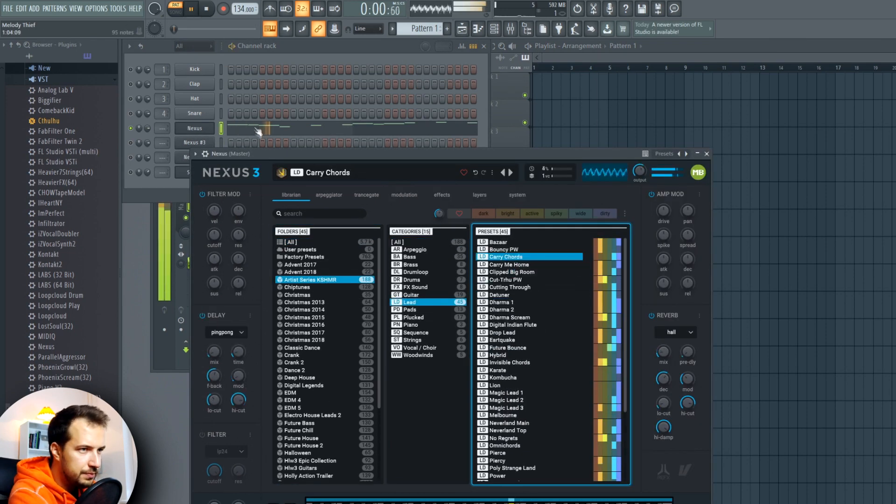
pyautogui.click(300, 44)
pyautogui.press('space')
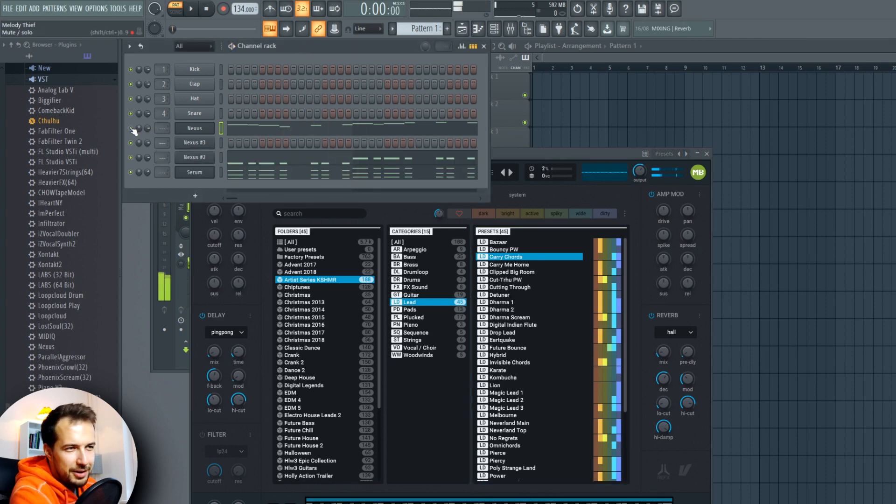
# Place Pattern 1 at the start of Track 1 in the playlist and play the layered arrangement
pyautogui.press('F5')
pyautogui.press('space')
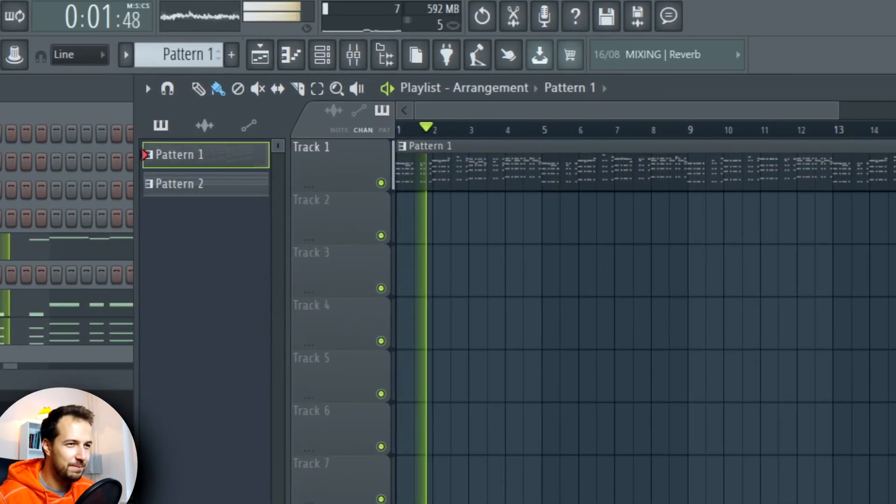
pyautogui.press('F6')
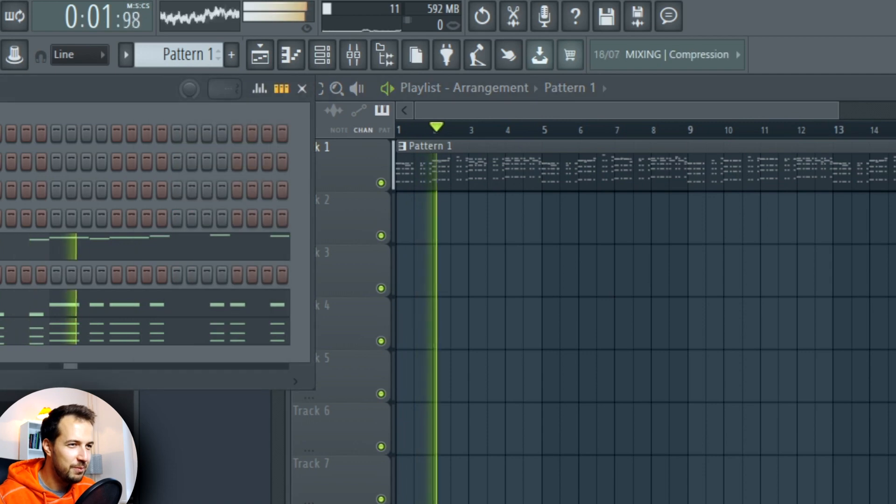
pyautogui.press('F5')
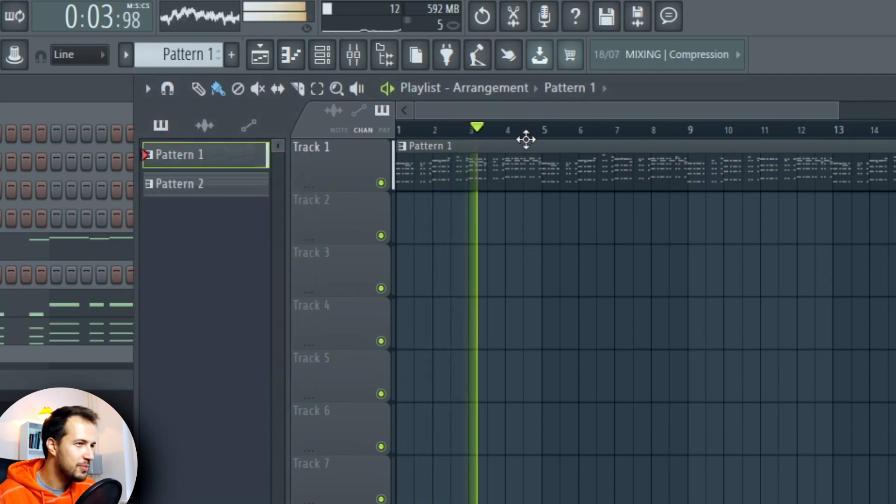
pyautogui.press('space')
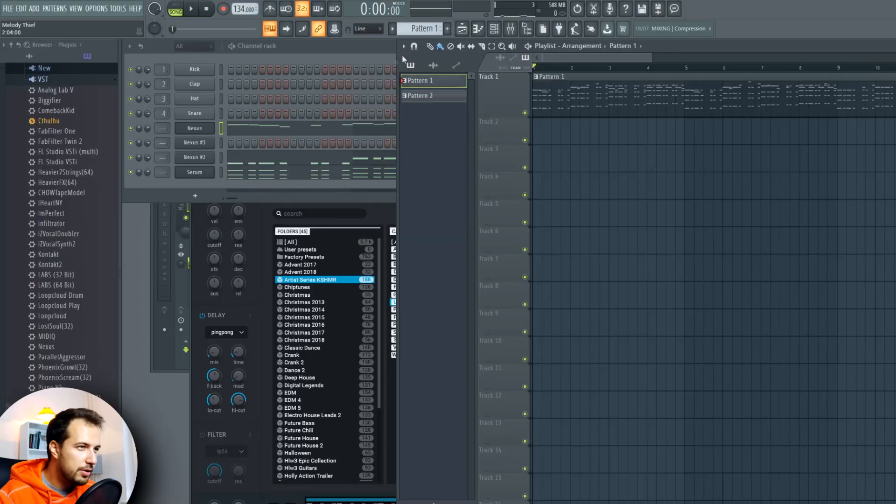
# Create Pattern 3 with a sampled kick every eight steps and layered snares midway between, and place three clips on Track 2
pyautogui.click(447, 29)
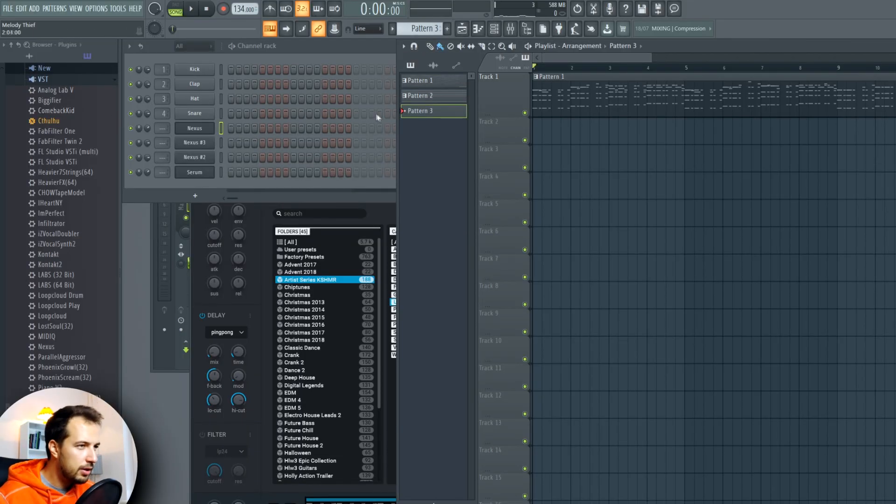
pyautogui.click(35, 56)
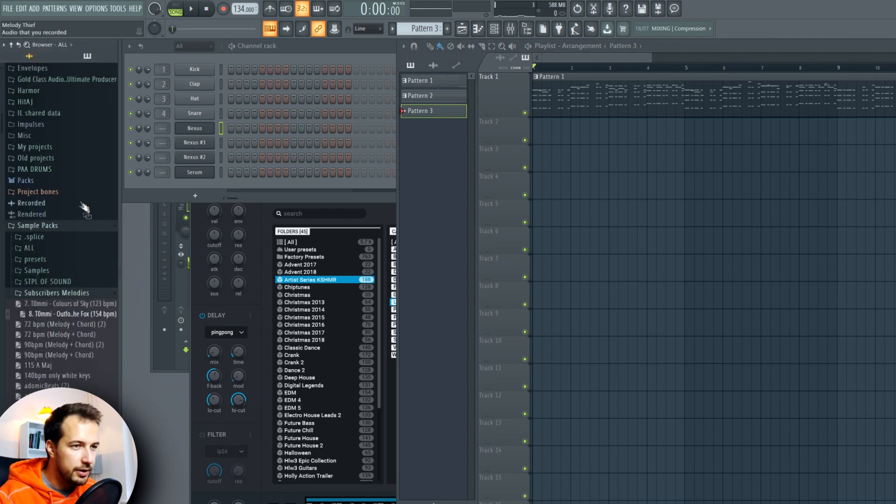
pyautogui.click(40, 298)
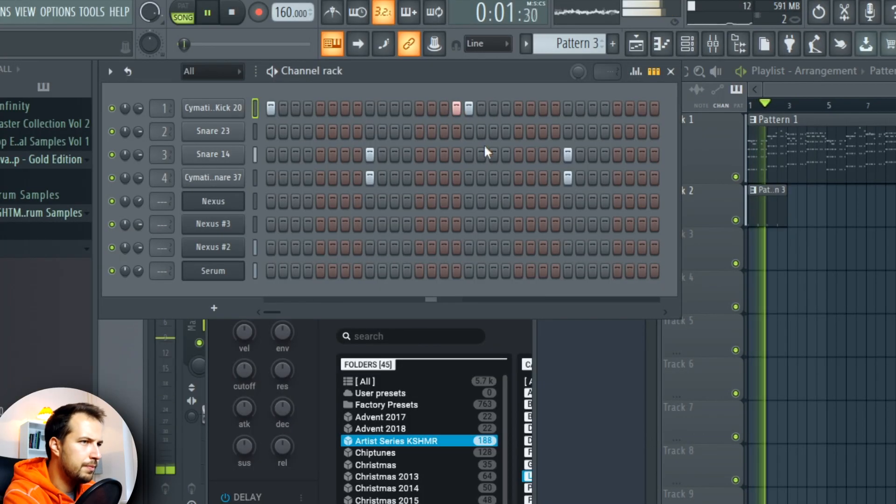
pyautogui.click(795, 201)
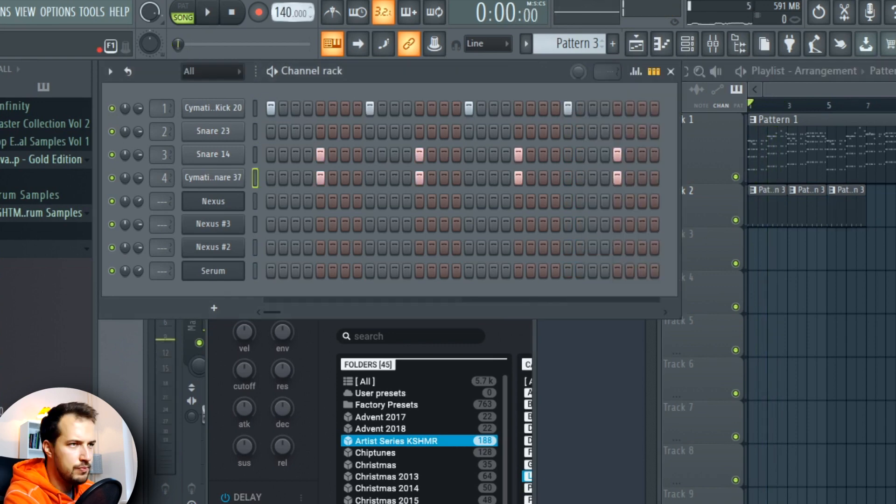
# Rework Pattern 3 at 150 BPM with kicks on steps 1, 11, 17 and 23 and Snare 23 on the backbeats during playback
pyautogui.press('F5')
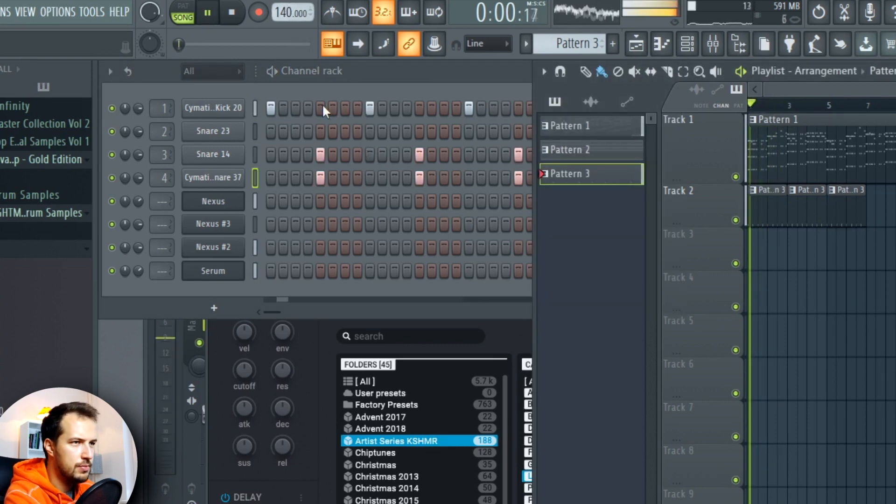
pyautogui.click(322, 103)
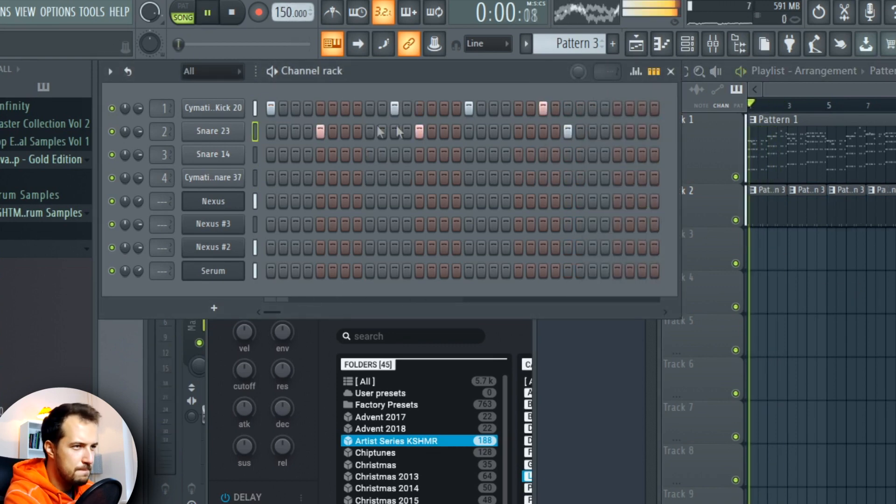
pyautogui.click(518, 131)
pyautogui.click(543, 108)
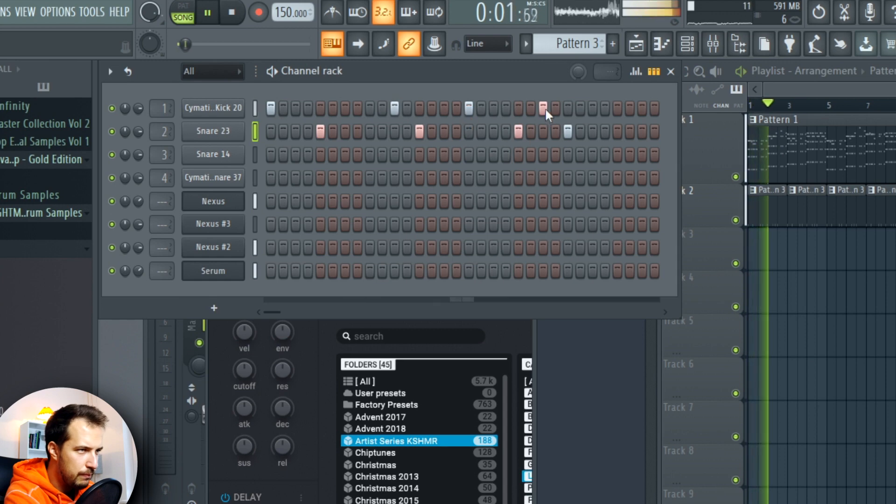
pyautogui.click(567, 131)
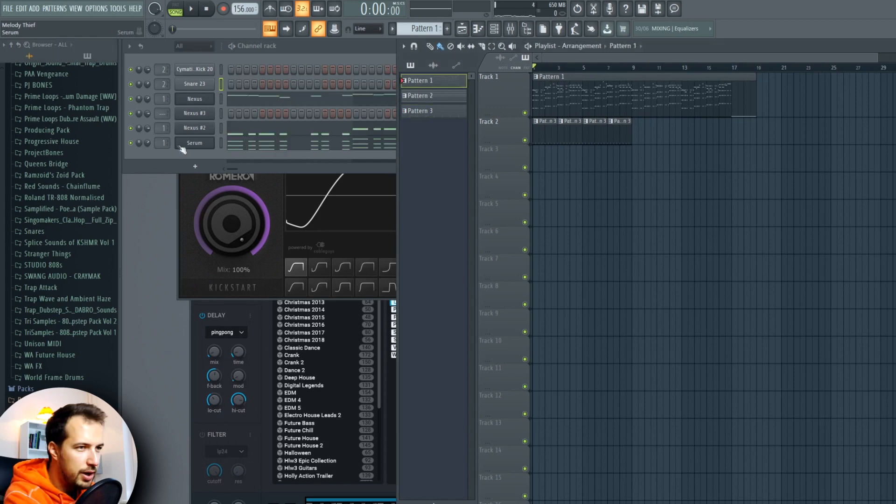
# Solo the Nexus #2 channel in Pattern 1 and load the No Regrets bass preset from Artist Series KSHMR
pyautogui.click(137, 146)
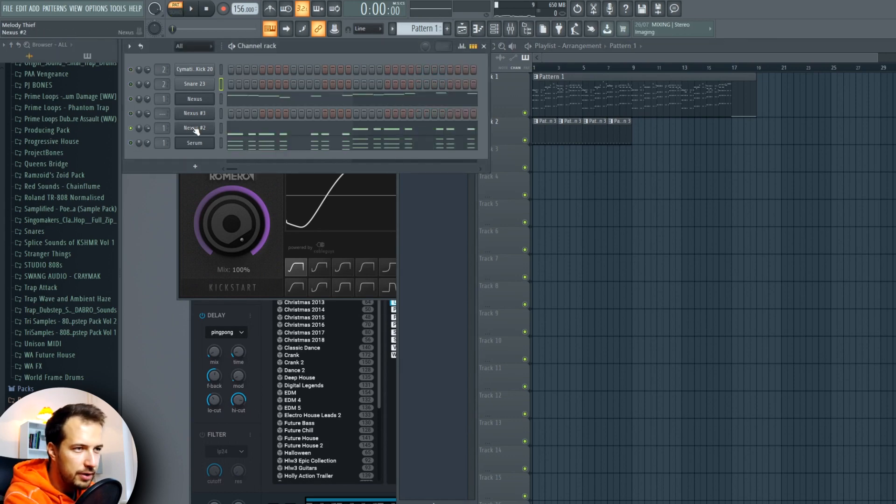
pyautogui.click(195, 128)
pyautogui.click(322, 293)
pyautogui.click(521, 413)
pyautogui.click(527, 428)
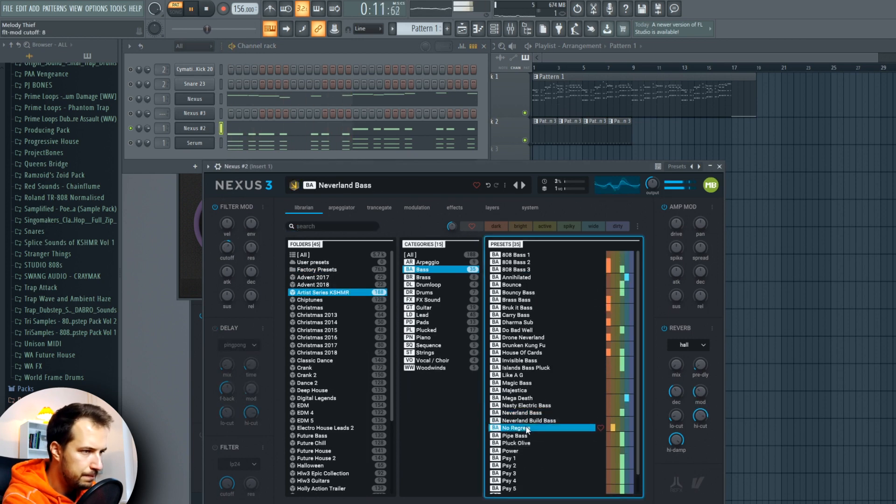
# Lower the Nexus #2 bass notes by an octave and raise only the bar 1 notes back up an octave
pyautogui.click(279, 129)
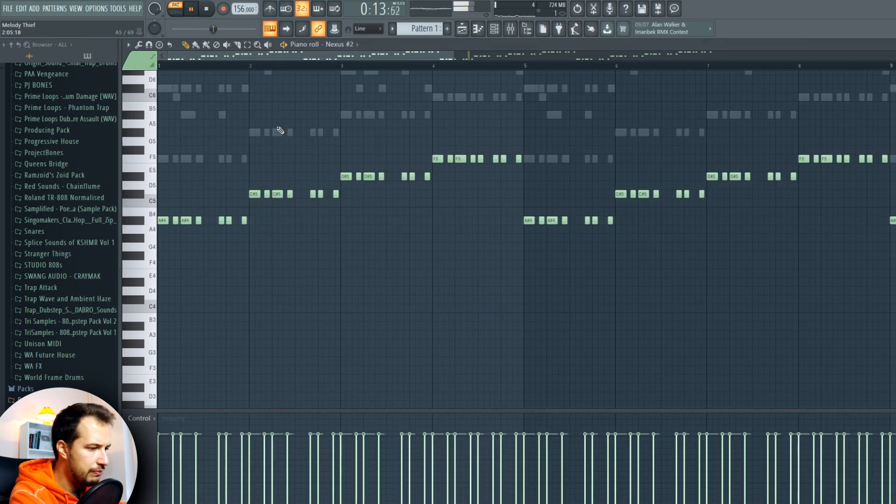
pyautogui.moveTo(268, 344); pyautogui.dragTo(160, 318)
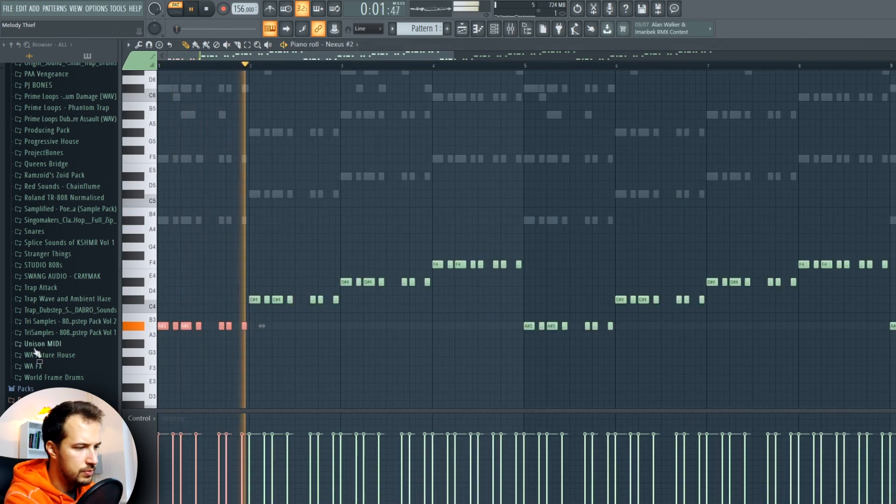
pyautogui.hotkey('ctrl', 'Up')
pyautogui.press('space')
pyautogui.press('space')
pyautogui.keyDown('ctrl'); pyautogui.click(327, 252); pyautogui.keyUp('ctrl')
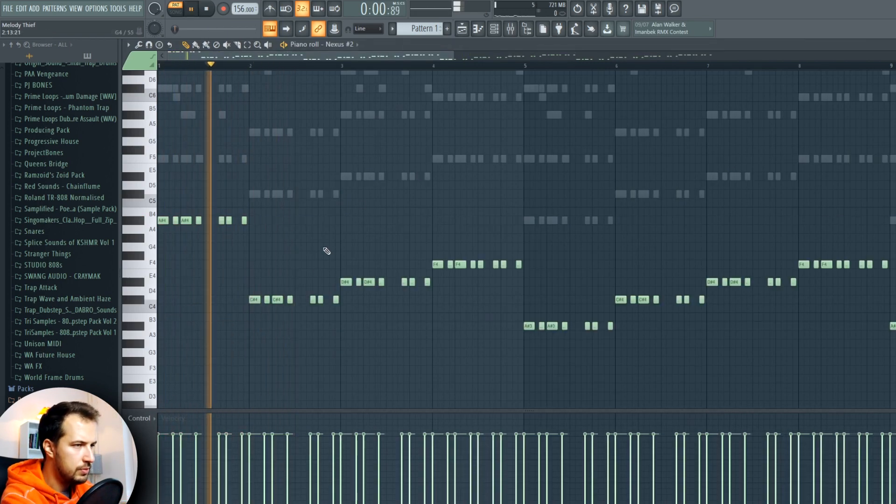
# Raise the A#3 bass notes in bars 5, 9 and 13 of Nexus #2 by an octave
pyautogui.scroll(-2, 518, 67)
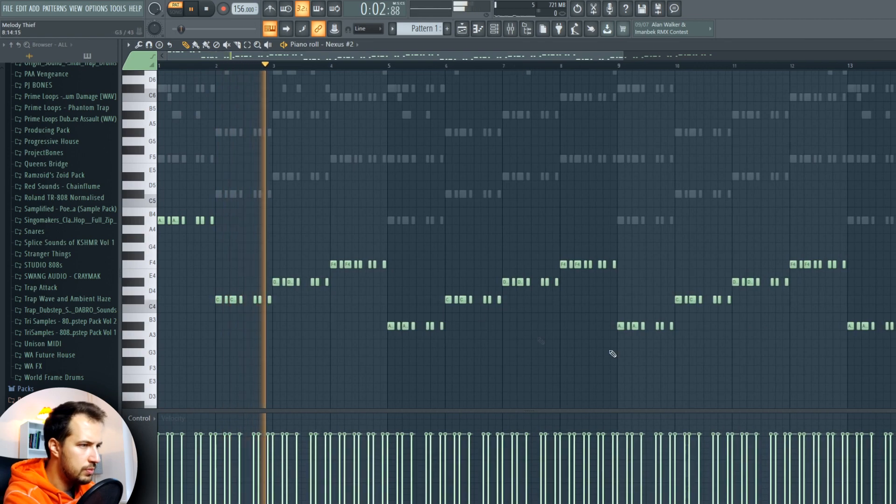
pyautogui.moveTo(892, 314); pyautogui.dragTo(648, 337)
pyautogui.moveTo(358, 342); pyautogui.dragTo(358, 341)
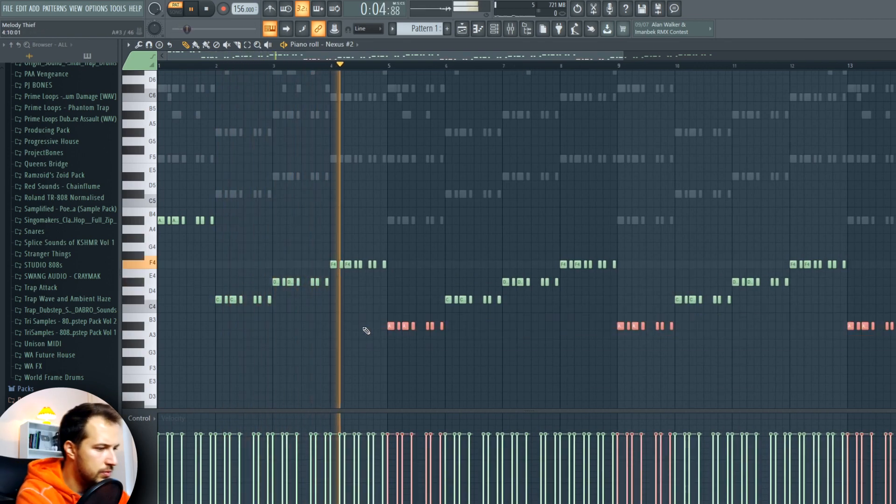
pyautogui.hotkey('ctrl', 'Up')
pyautogui.keyDown('ctrl'); pyautogui.click(473, 181); pyautogui.keyUp('ctrl')
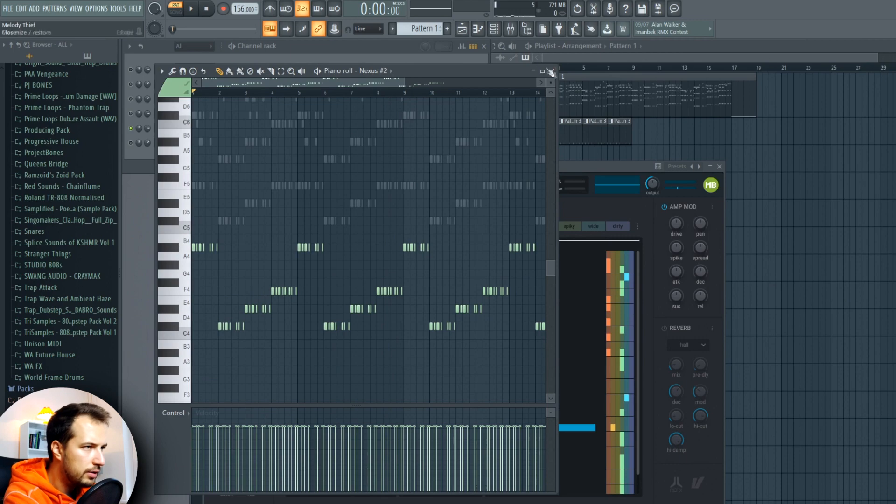
# Clone the Nexus #2 bass channel, copying its notes
pyautogui.click(551, 71)
pyautogui.rightClick(206, 123)
pyautogui.click(233, 213)
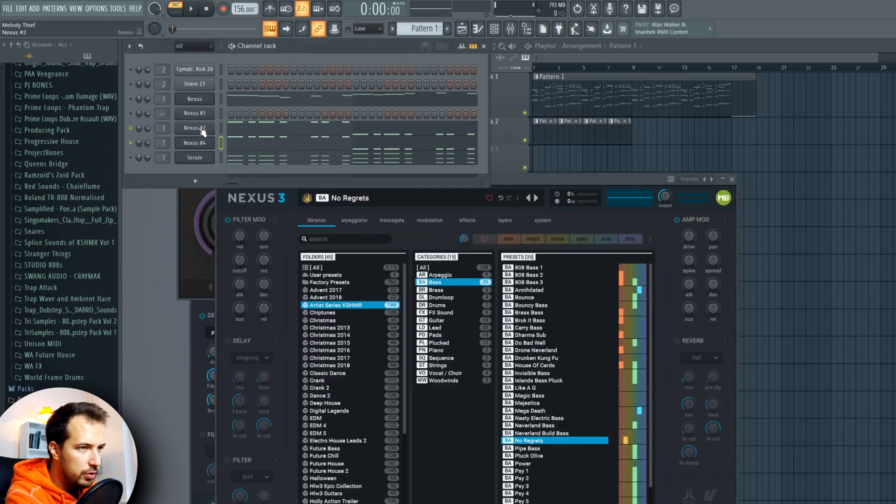
# Route Nexus #2 to mixer track 3 and cut its lows with a steep high-pass in Fruity parametric EQ 2
pyautogui.hotkey('ctrl', 'l')
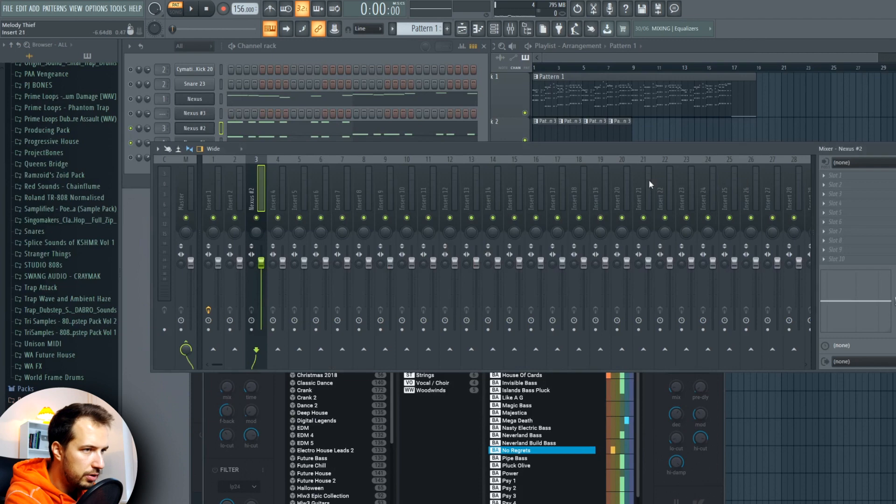
pyautogui.click(833, 176)
pyautogui.click(713, 367)
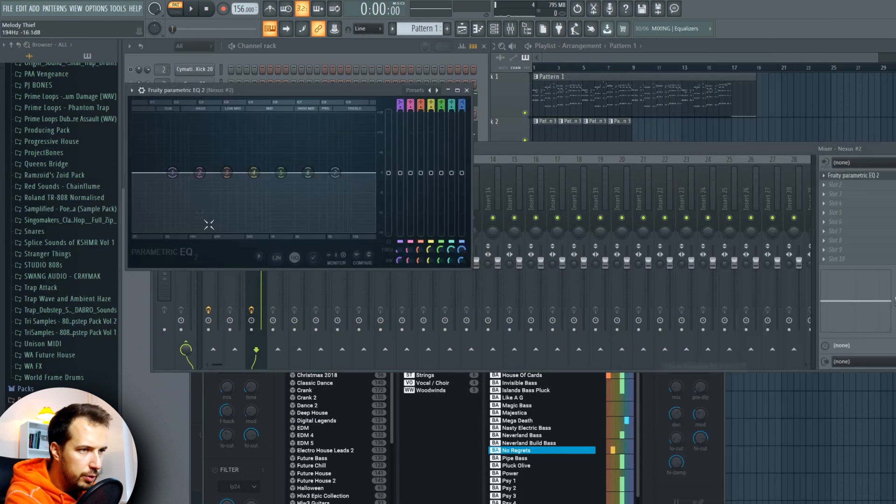
pyautogui.moveTo(199, 200)
pyautogui.click(222, 226)
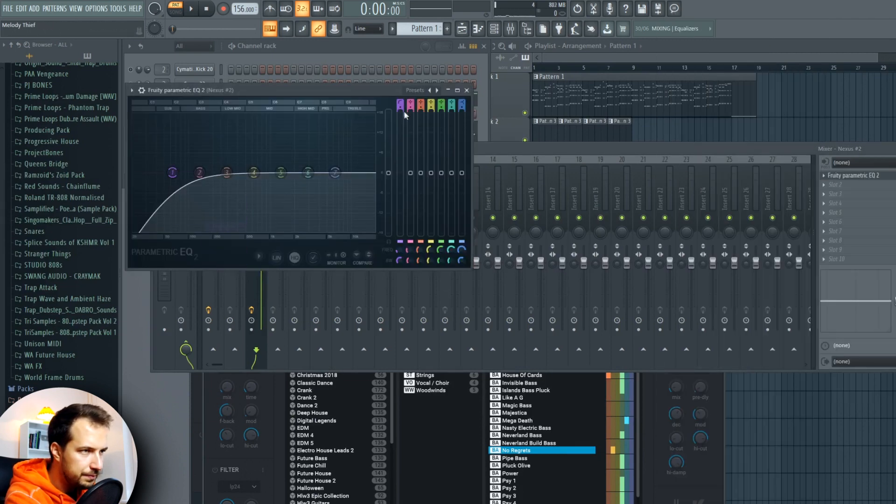
pyautogui.press('F6')
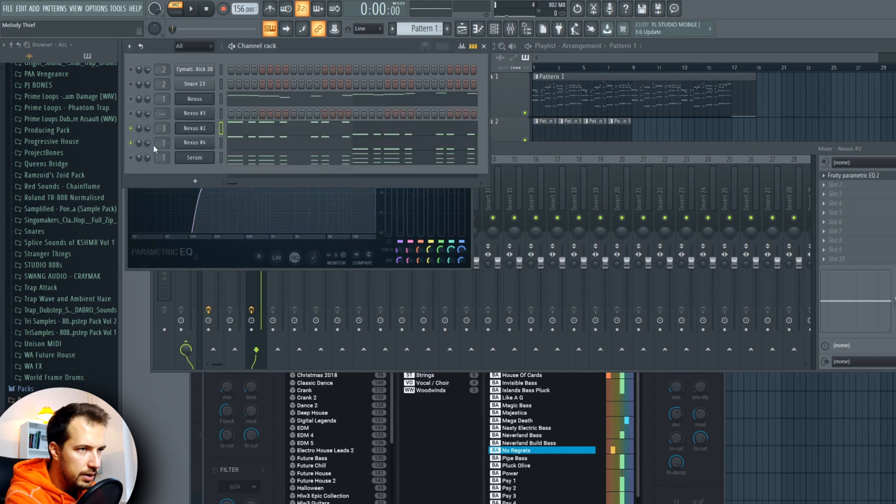
# Replace the cloned Nexus #4 channel's instrument with Serum while keeping its notes
pyautogui.rightClick(196, 144)
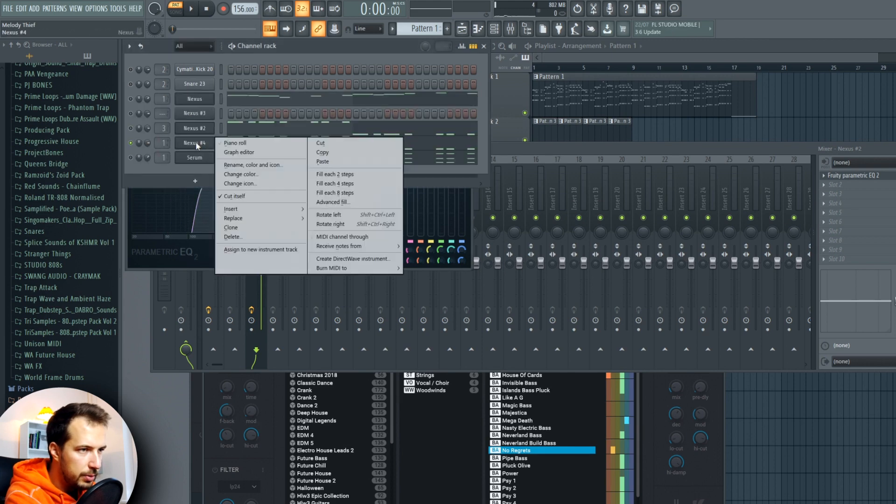
pyautogui.moveTo(260, 222)
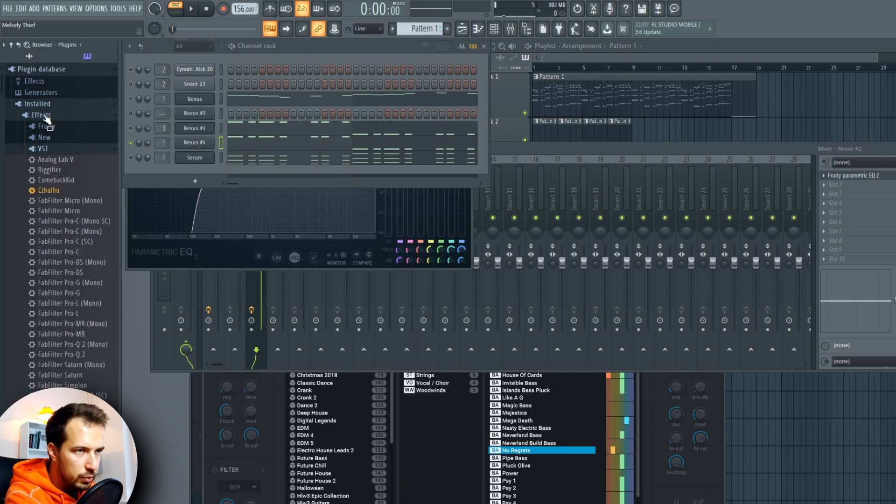
pyautogui.click(44, 116)
pyautogui.click(46, 161)
pyautogui.rightClick(212, 149)
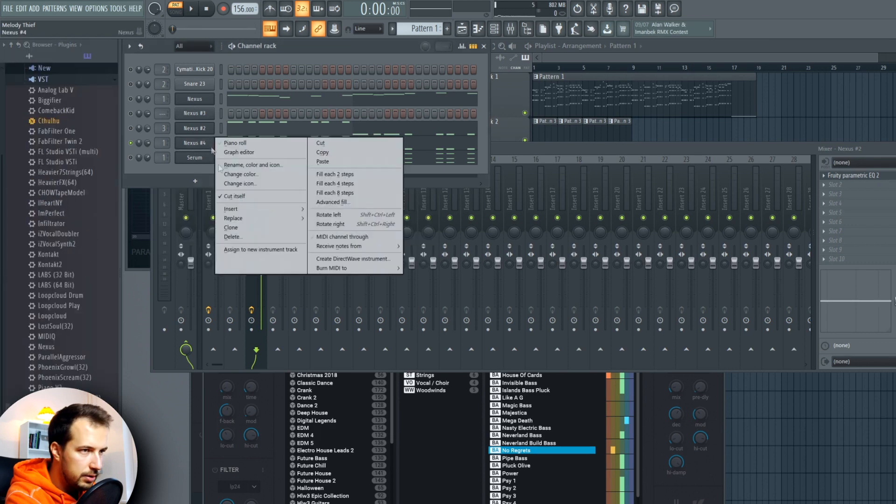
pyautogui.moveTo(248, 222)
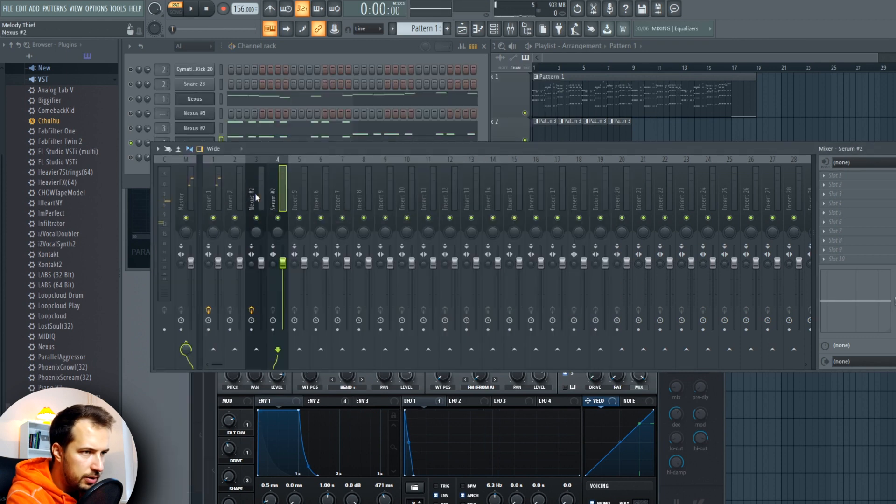
# Low-pass the Serum #2 mixer track steeply with Fruity parametric EQ 2, route it into Insert 1 and audition it
pyautogui.click(255, 198)
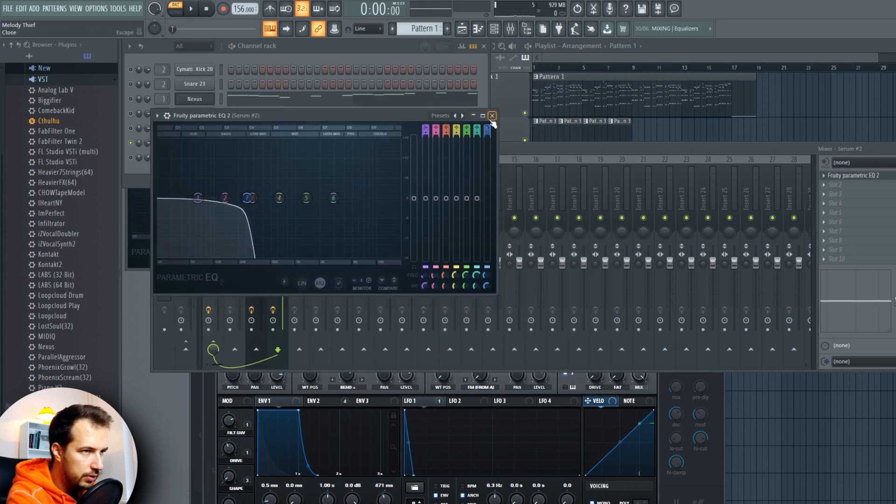
pyautogui.click(492, 115)
pyautogui.click(270, 52)
pyautogui.click(193, 13)
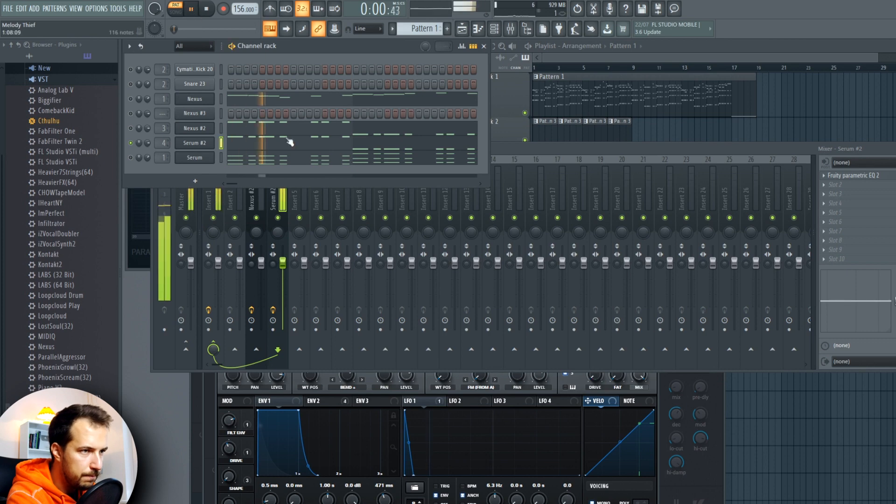
pyautogui.press('space')
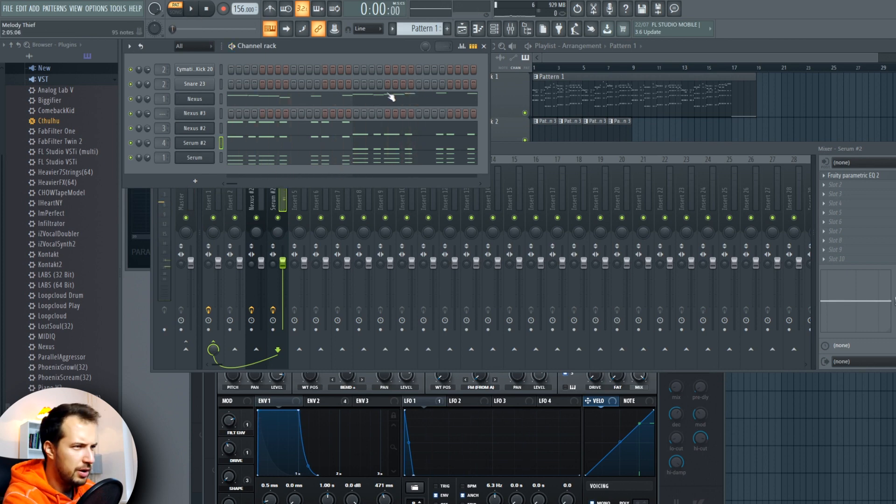
# Play the full arrangement from the playlist and set the tempo to 137 BPM
pyautogui.click(567, 69)
pyautogui.press('space')
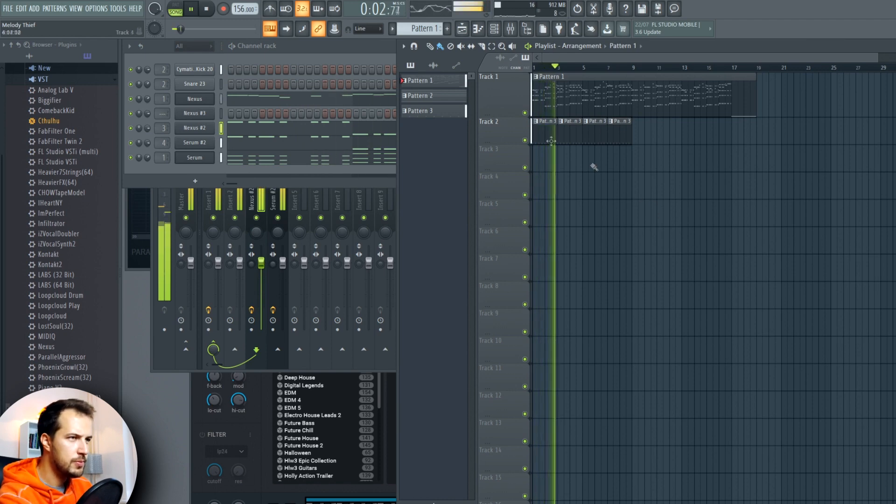
pyautogui.press('space')
pyautogui.click(269, 47)
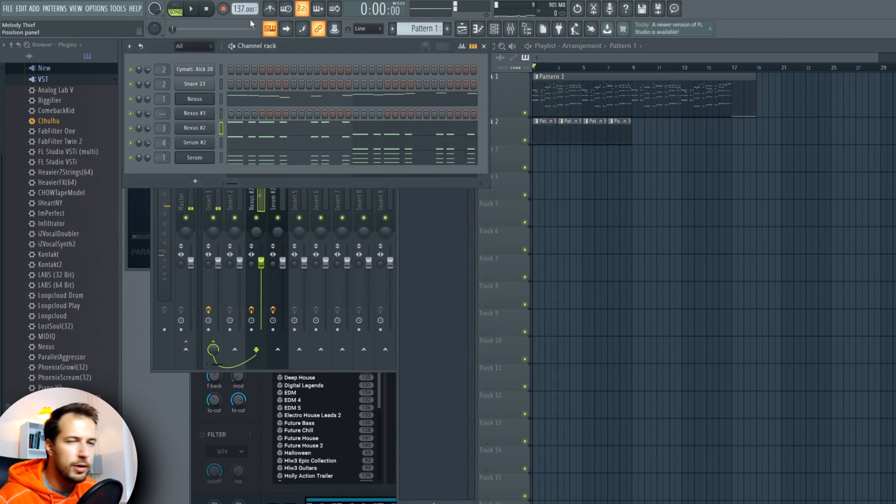
# Swap the Pattern 3 kick by muting the original and loading a sample from KSHMR_Punchy_Kicks into a cloned channel
pyautogui.click(30, 57)
pyautogui.scroll(8, 78, 166)
pyautogui.scroll(-3, 78, 307)
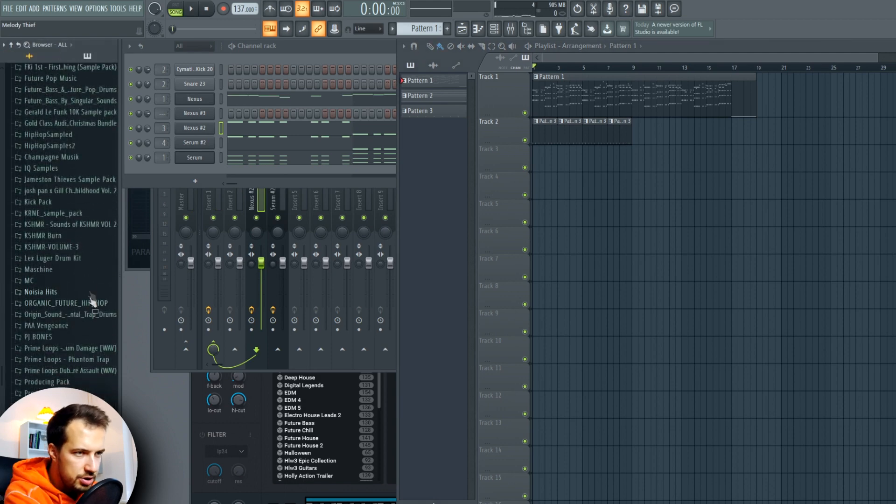
pyautogui.click(78, 252)
pyautogui.click(89, 327)
pyautogui.click(423, 111)
pyautogui.rightClick(208, 72)
pyautogui.click(252, 166)
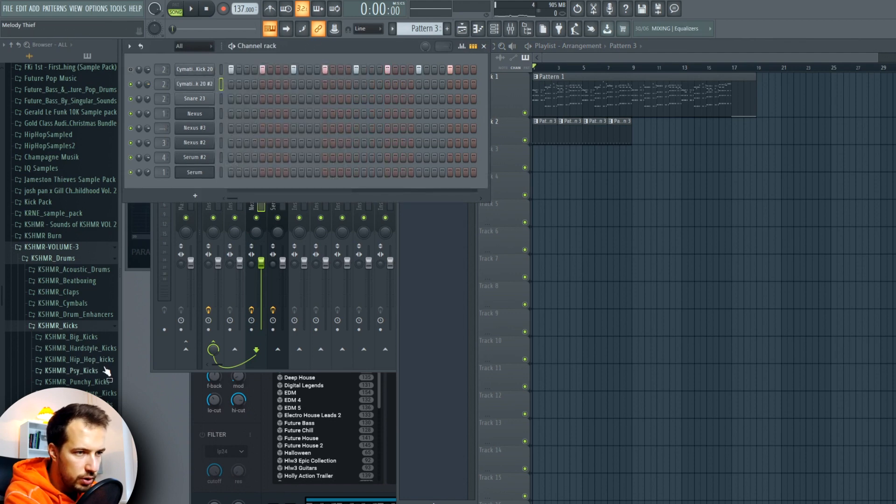
pyautogui.click(93, 382)
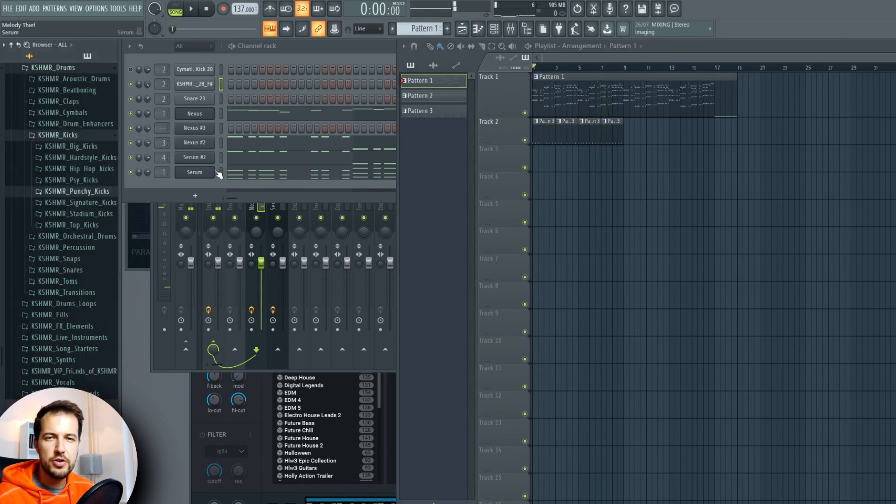
# Place the KSHMR_Clap_FX_03_Reverb_Clap sample on Track 3 and the KSHMR_Drop_Clap_01_126 loop on Track 4
pyautogui.click(90, 269)
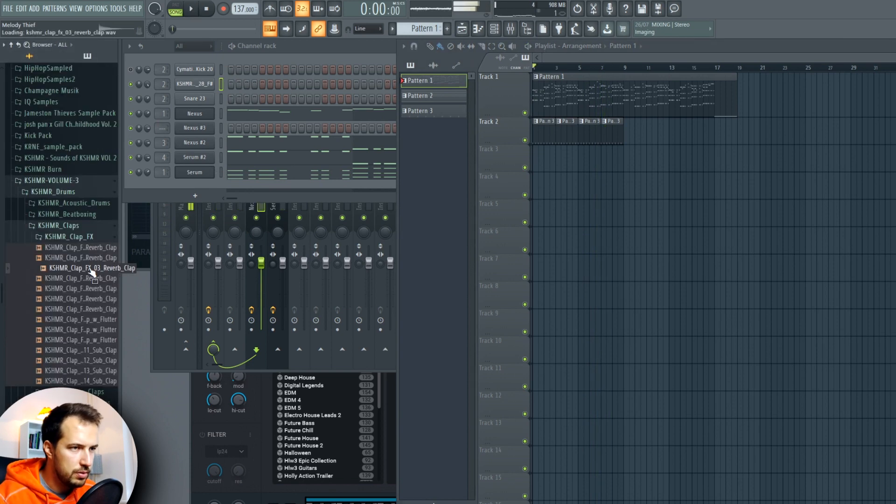
pyautogui.moveTo(88, 273); pyautogui.dragTo(557, 158)
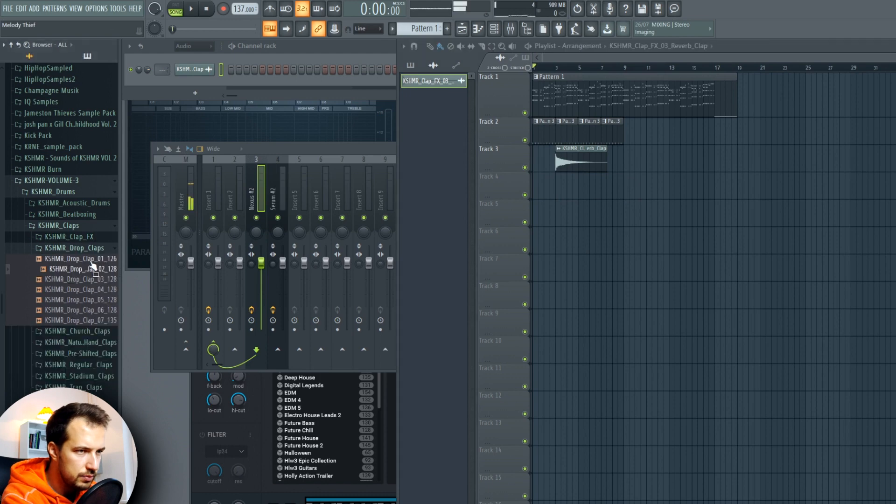
pyautogui.click(92, 260)
pyautogui.moveTo(140, 264); pyautogui.dragTo(565, 184)
# Change the drop clap loop's time-stretching mode and move the reverb clap to the start of Track 3
pyautogui.doubleClick(574, 184)
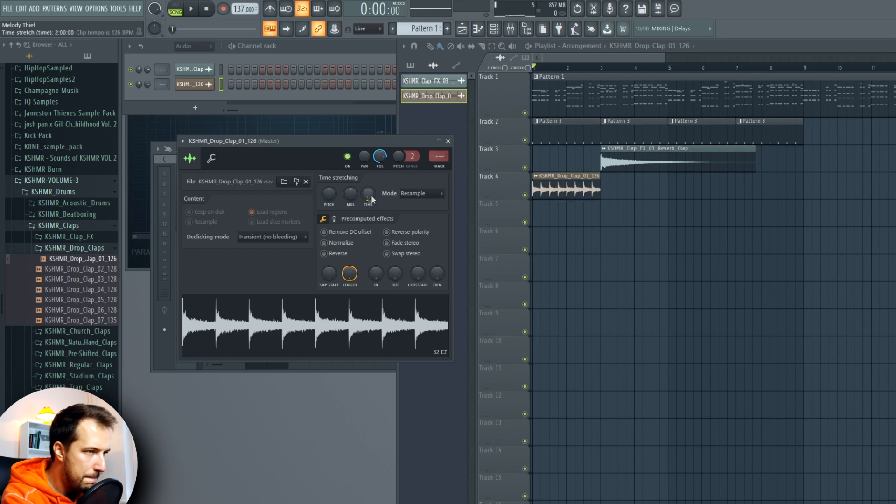
pyautogui.click(431, 193)
pyautogui.click(411, 286)
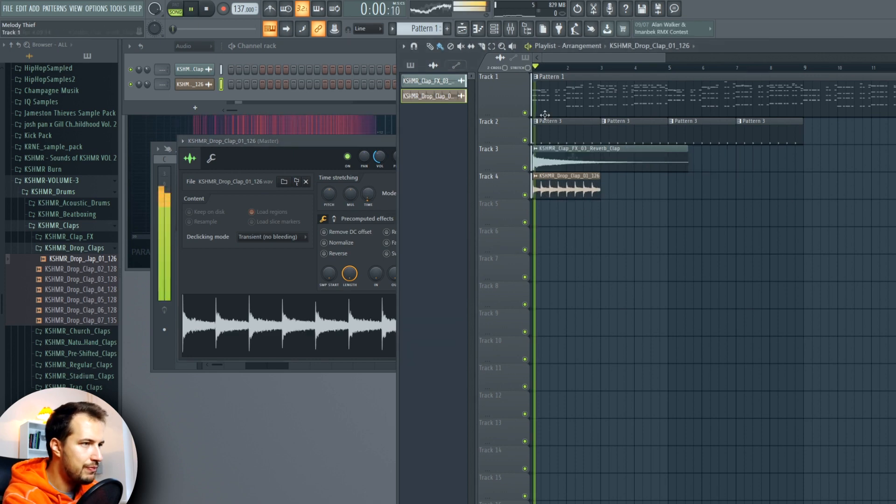
# Repeat the KSHMR_Drop_Clap_01_126 loop back to back along Track 4 to fill the eight bars of the drum clips
pyautogui.hotkey('ctrl', 'b')
pyautogui.scroll(-1, 691, 77)
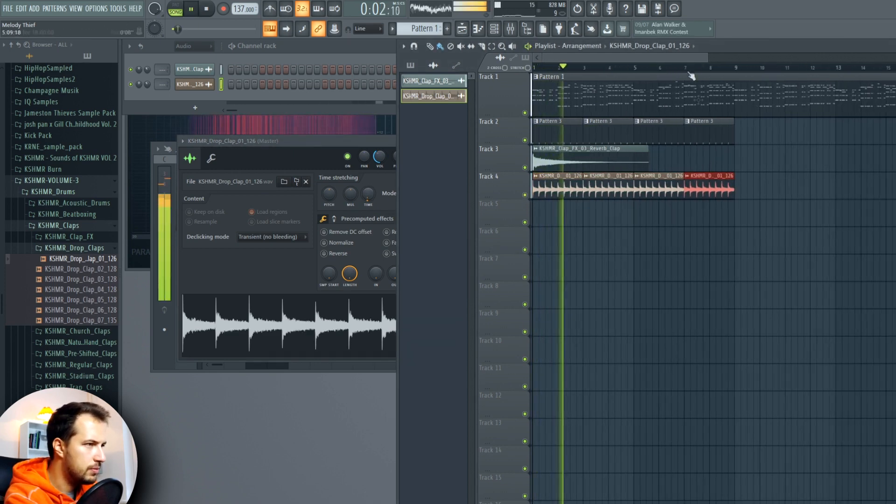
pyautogui.moveTo(749, 187); pyautogui.dragTo(580, 201)
pyautogui.hotkey('ctrl', 'b')
pyautogui.rightClick(712, 252)
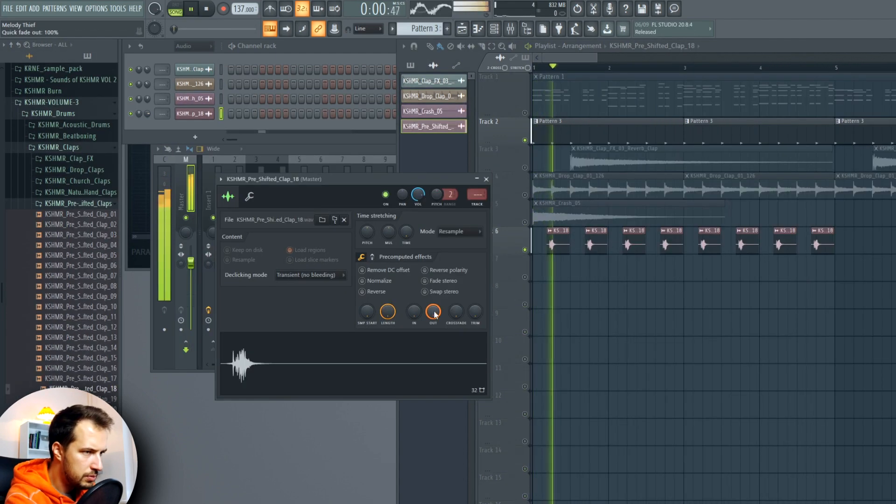
# Shorten the KSHMR_Pre_Shifted_Clap_18 sample by lowering its fade-out and setting its length to 66%
pyautogui.moveTo(434, 315); pyautogui.dragTo(434, 341)
pyautogui.moveTo(388, 314); pyautogui.dragTo(388, 318)
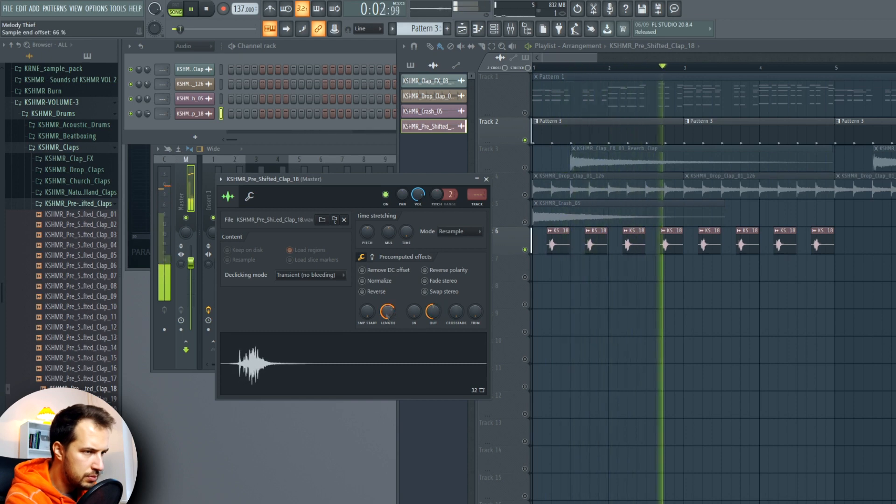
pyautogui.click(489, 181)
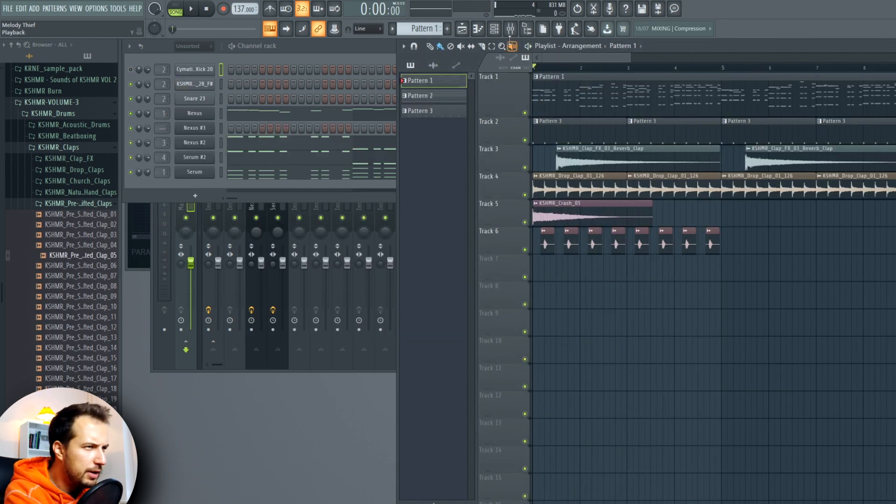
# Show the mixer and list the effect plugins available for slot 10 of the Master track
pyautogui.click(511, 32)
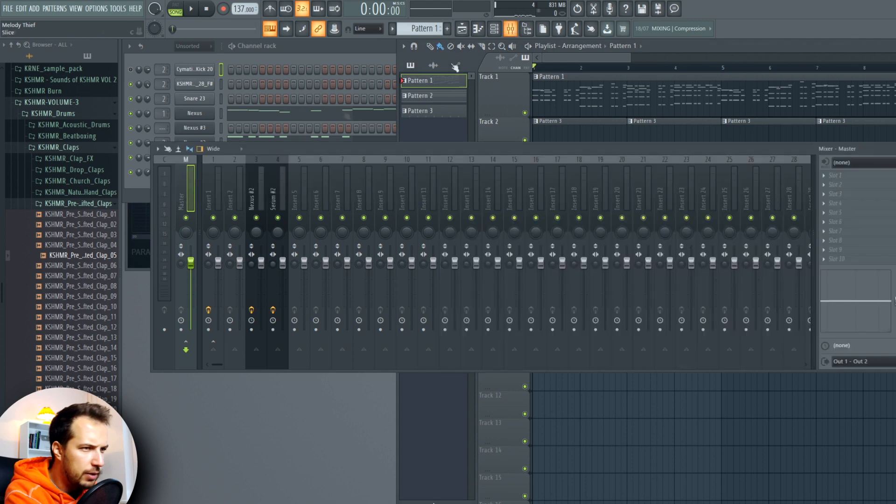
pyautogui.click(840, 265)
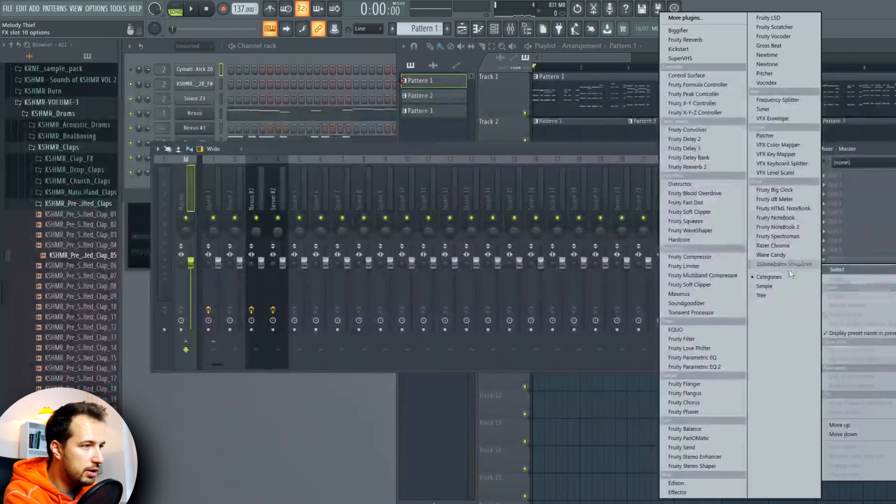
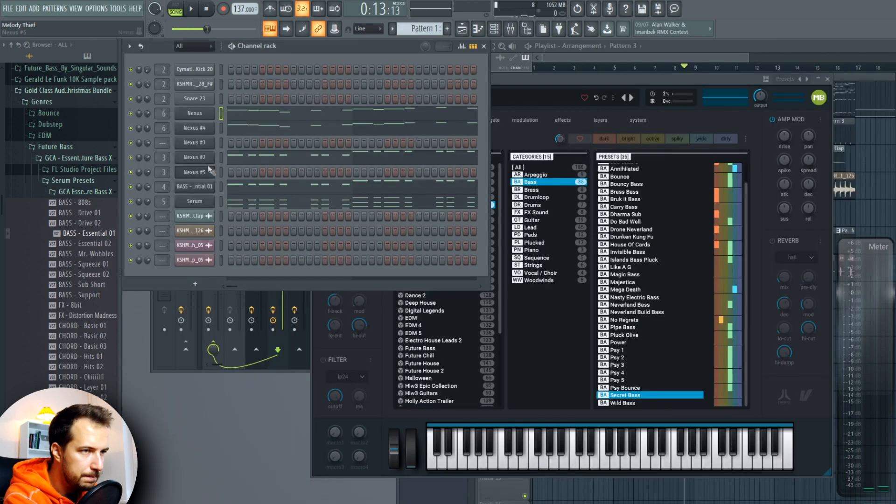
# Solo the Nexus #5 channel and give it The Spook preset from the Vocal / Choir category of Artist Series KSHMR
pyautogui.rightClick(209, 170)
pyautogui.click(297, 175)
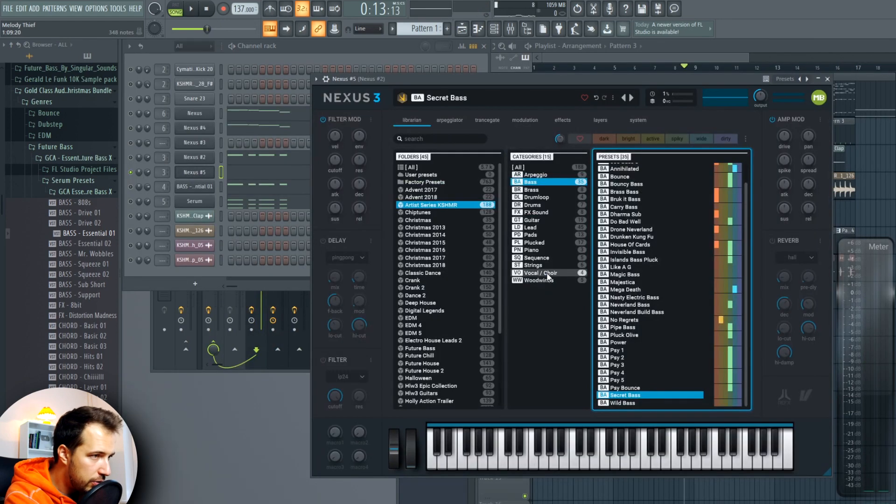
pyautogui.click(543, 273)
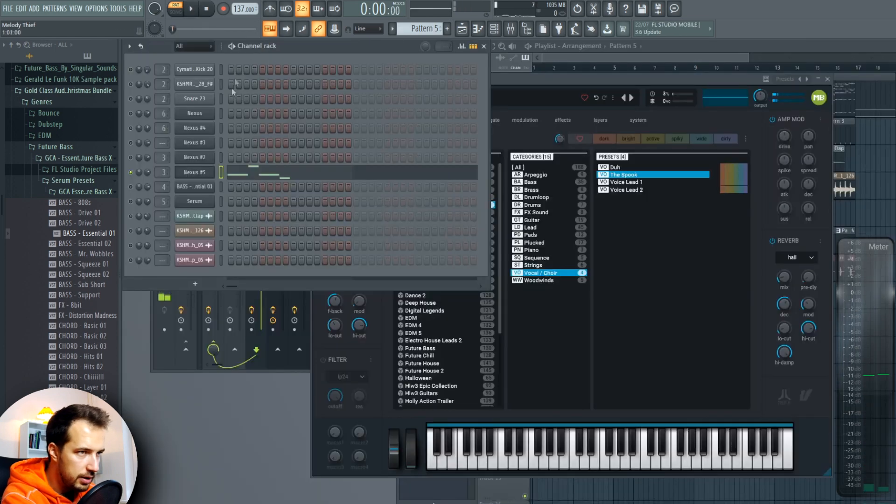
# Give Snare 23 in Pattern 5 the rhythm of the Nexus #5 notes, all on F5, and listen to the pattern
pyautogui.click(222, 99)
pyautogui.rightClick(221, 101)
pyautogui.click(221, 97)
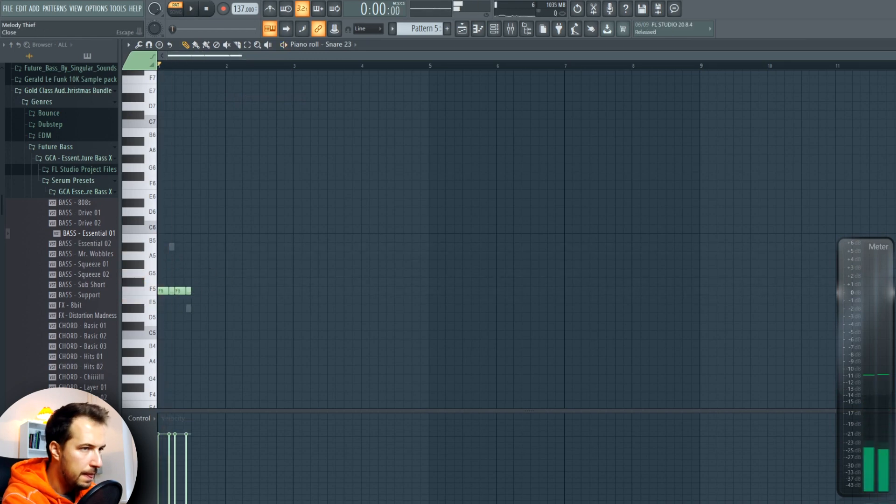
pyautogui.press('Escape')
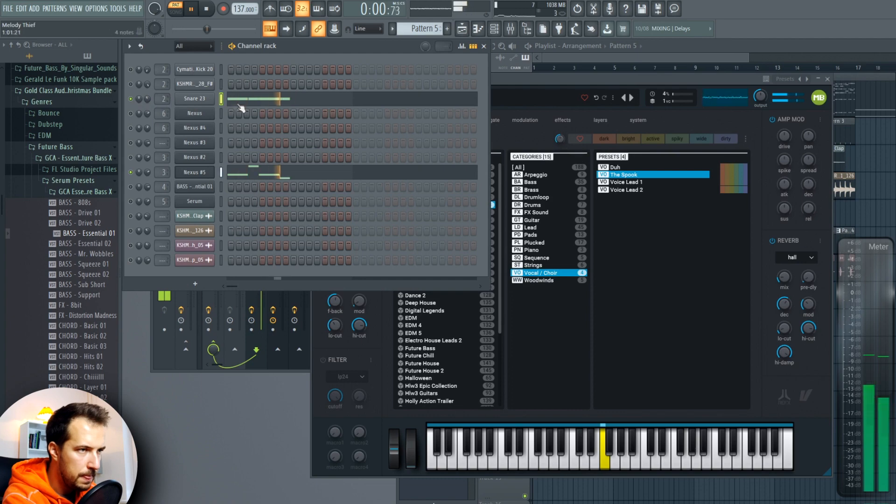
pyautogui.press('space')
pyautogui.click(827, 79)
# Place Pattern 5 on Track 8 in the gap before bar 9 and play the transition
pyautogui.scroll(4, 677, 71)
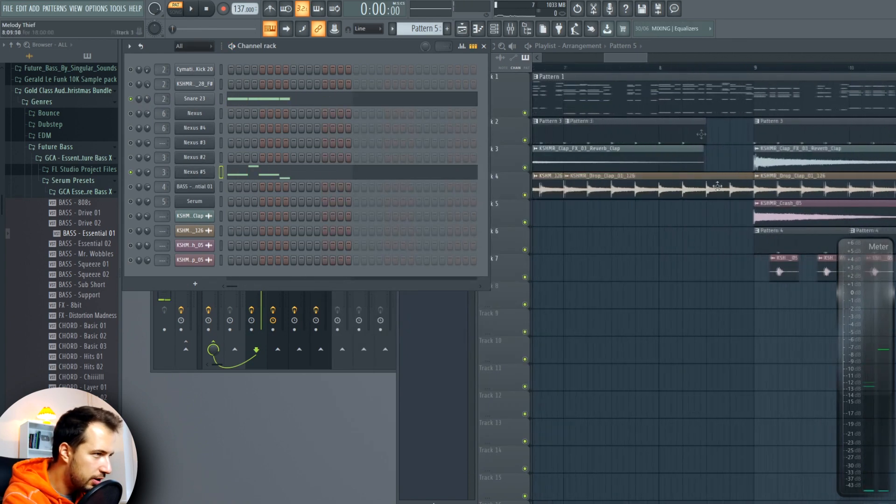
pyautogui.click(714, 220)
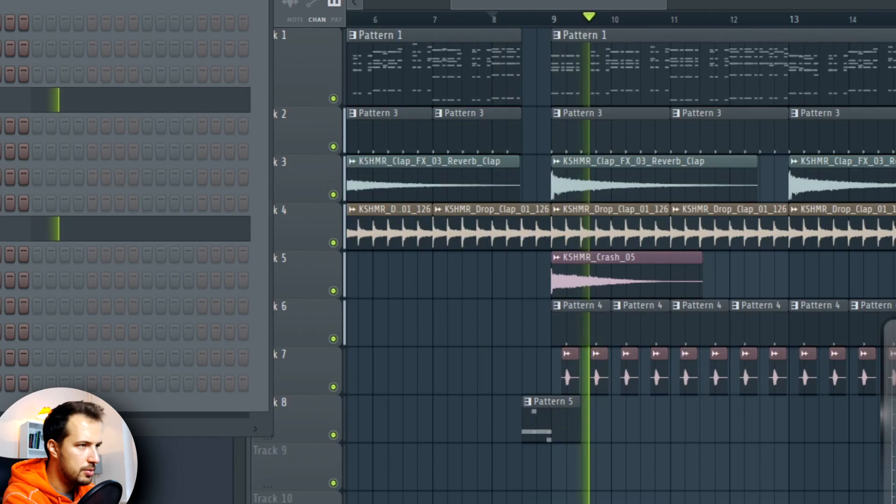
pyautogui.press('space')
pyautogui.press('space')
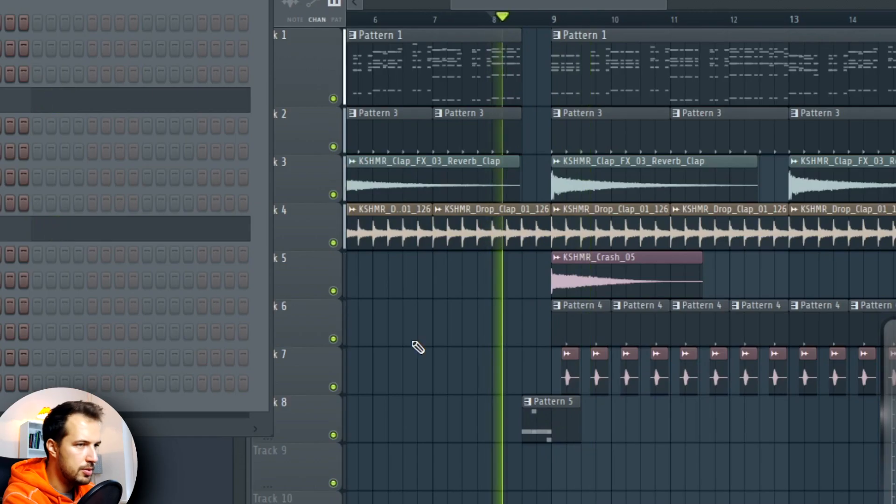
pyautogui.press('space')
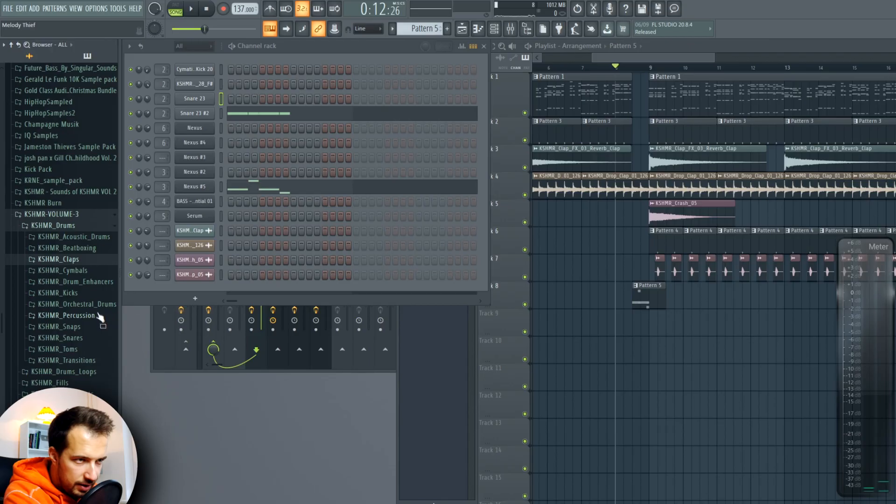
# Place KSHMR_Sweep_Down_09_Complex on Track 9 from bar 9 and KSHMR_Long_Sweep_14_Flange on Track 10 ending at bar 17
pyautogui.click(70, 226)
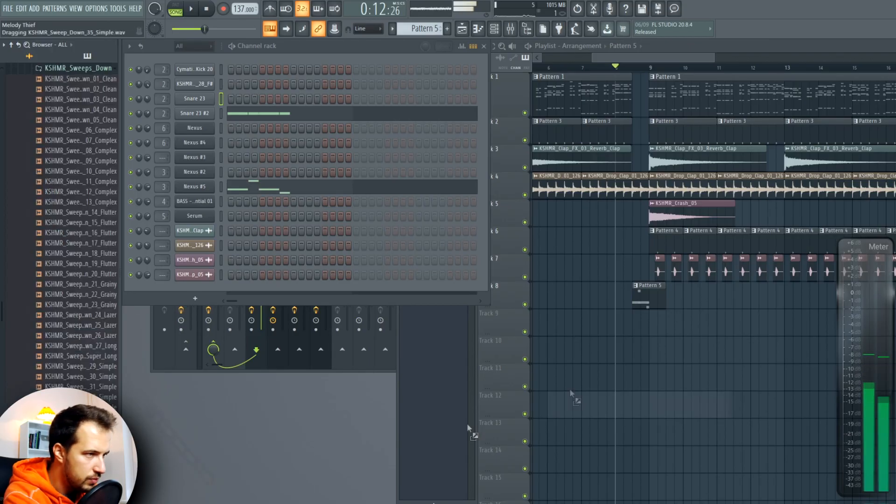
pyautogui.moveTo(468, 427); pyautogui.dragTo(650, 318)
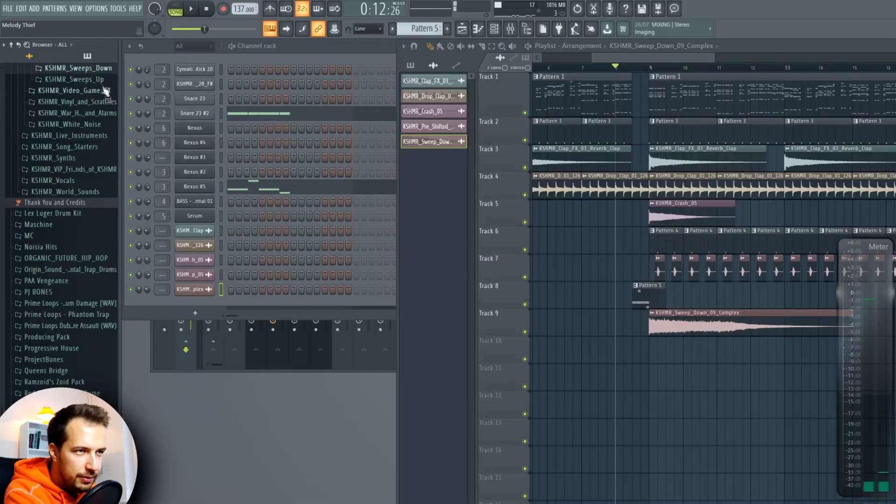
pyautogui.click(112, 104)
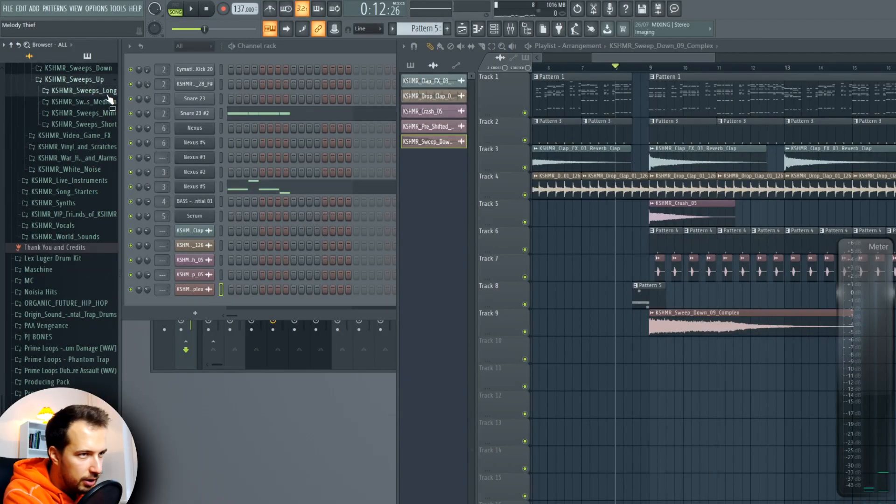
pyautogui.click(109, 94)
pyautogui.moveTo(80, 235); pyautogui.dragTo(682, 351)
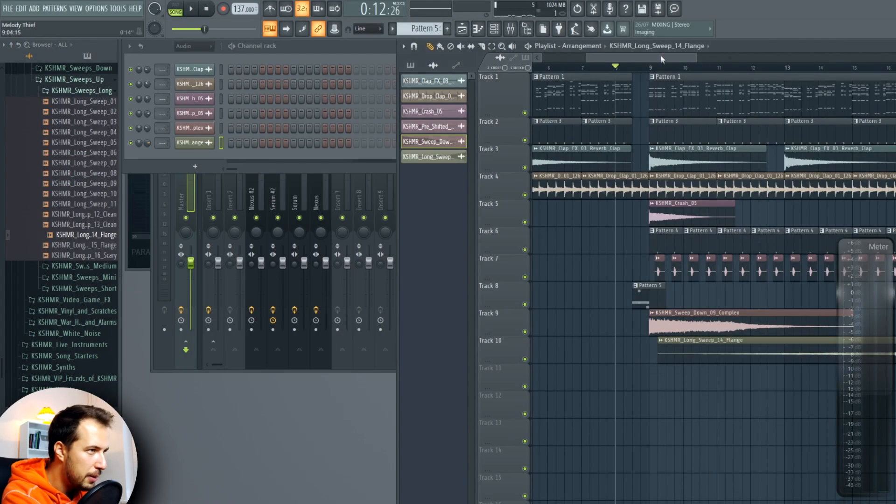
pyautogui.moveTo(660, 55); pyautogui.dragTo(722, 55)
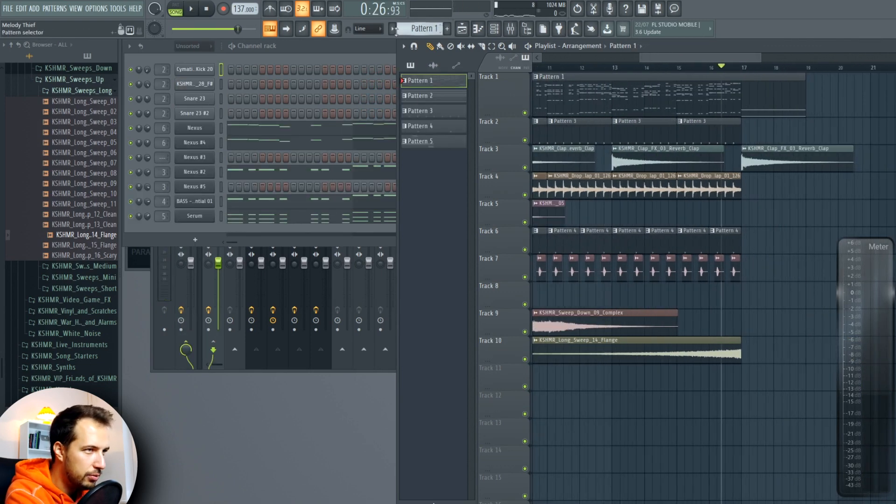
# Listen to Pattern 2 by itself, place it on Track 5 at bar 17 and play the song from about bar 16
pyautogui.click(395, 29)
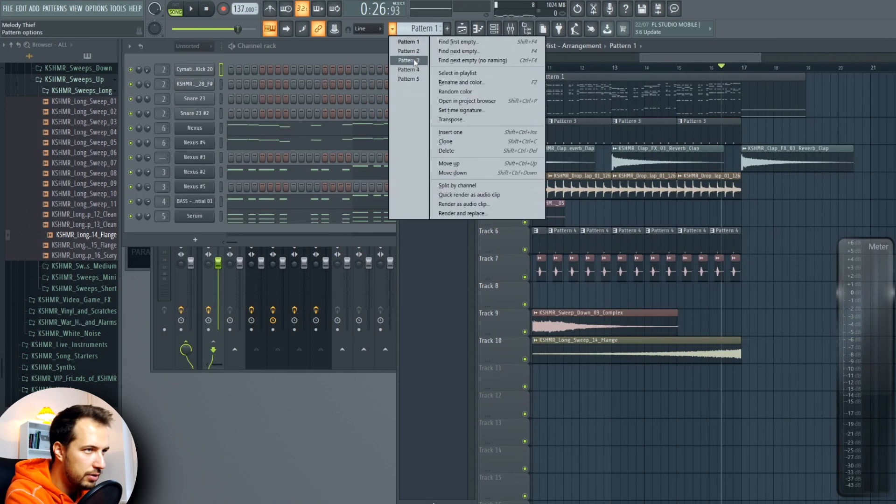
pyautogui.click(411, 51)
pyautogui.click(176, 9)
pyautogui.click(192, 9)
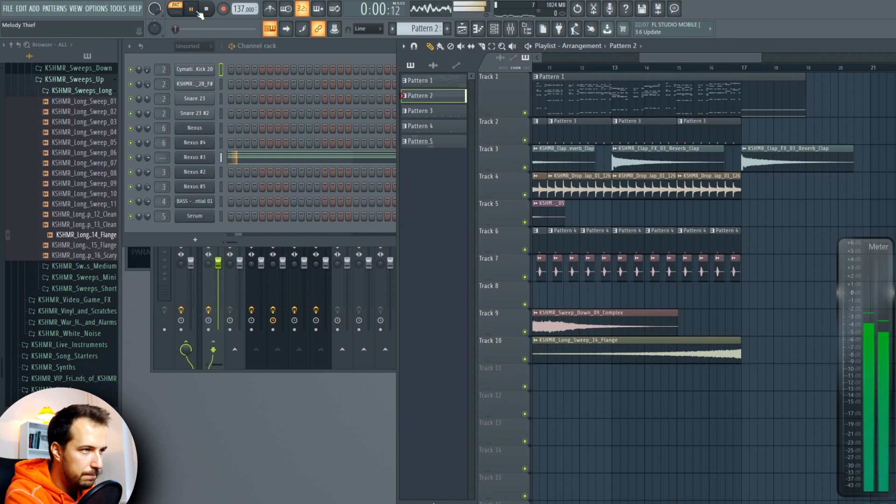
pyautogui.click(707, 72)
pyautogui.press('space')
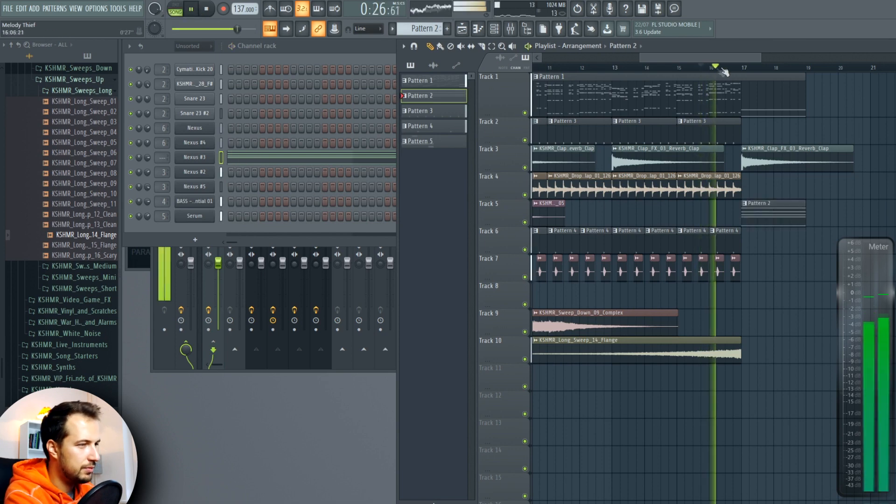
# Check the end of Pattern 1's Nexus melody around bar 17 in the piano roll
pyautogui.scroll(3, 725, 71)
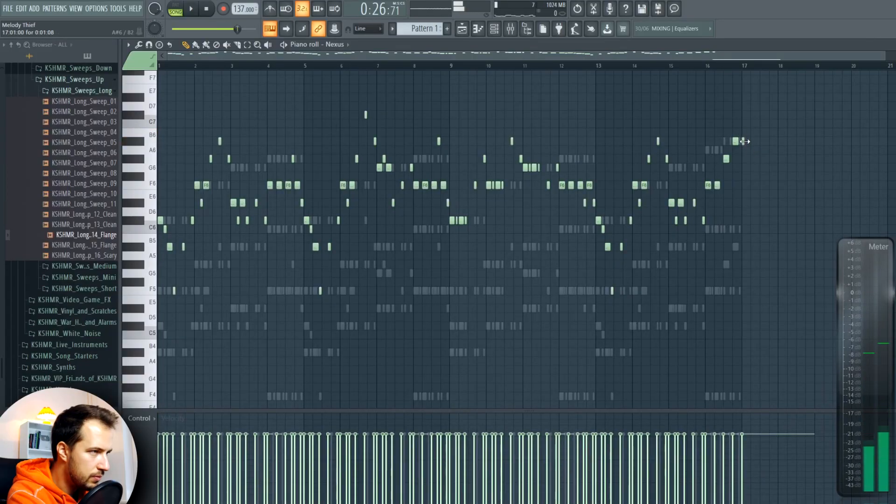
pyautogui.press('space')
pyautogui.press('Escape')
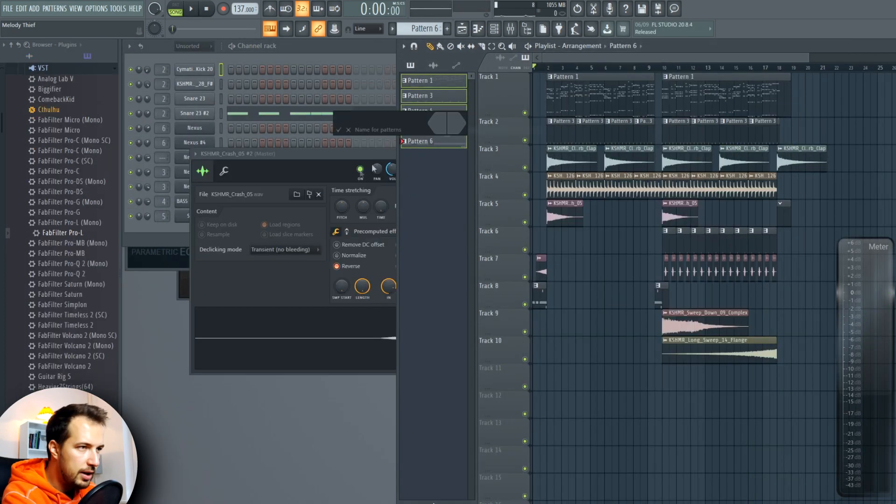
# Open the colour choice for all the selected patterns in their naming dialog
pyautogui.click(435, 122)
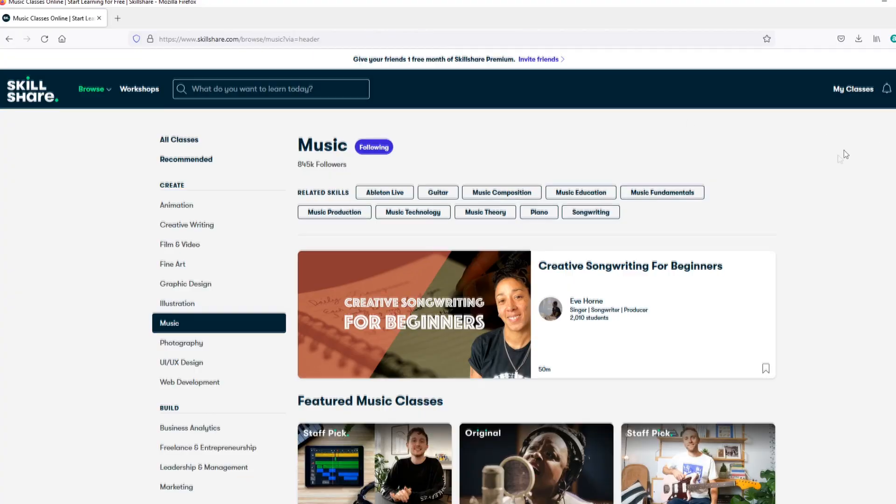
# Switch to Skillshare in Firefox, look through the Music classes and search for FL Studio classes
pyautogui.scroll(-7, 845, 151)
pyautogui.scroll(-6, 831, 171)
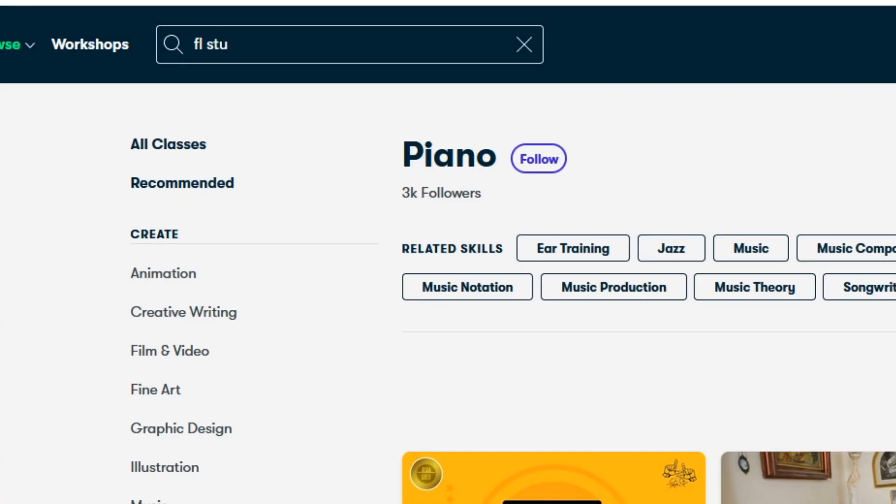
pyautogui.press('Return')
pyautogui.scroll(-3, 770, 169)
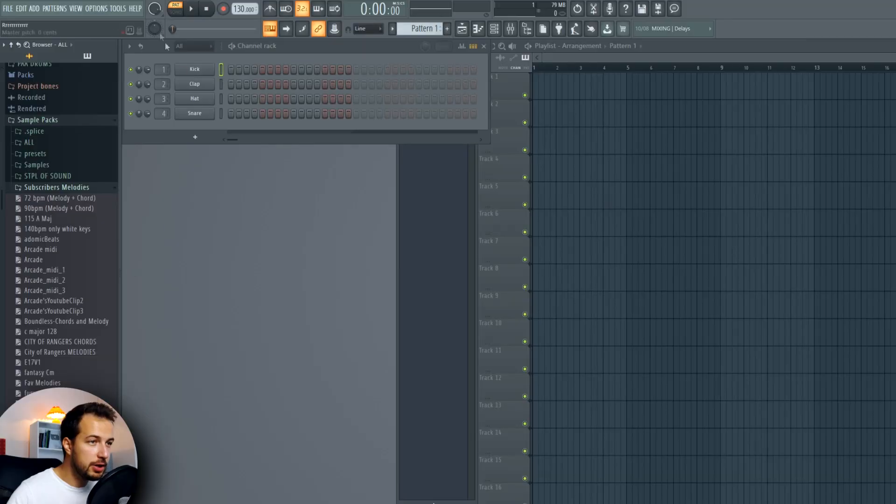
# Switch to a new FL Studio project and add the Nexus plugin as a channel below Snare
pyautogui.click(99, 57)
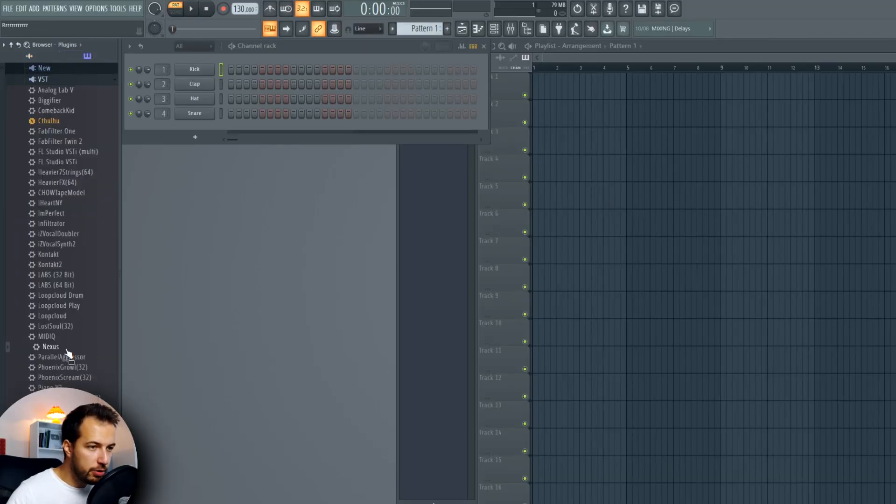
pyautogui.moveTo(214, 128); pyautogui.dragTo(210, 127)
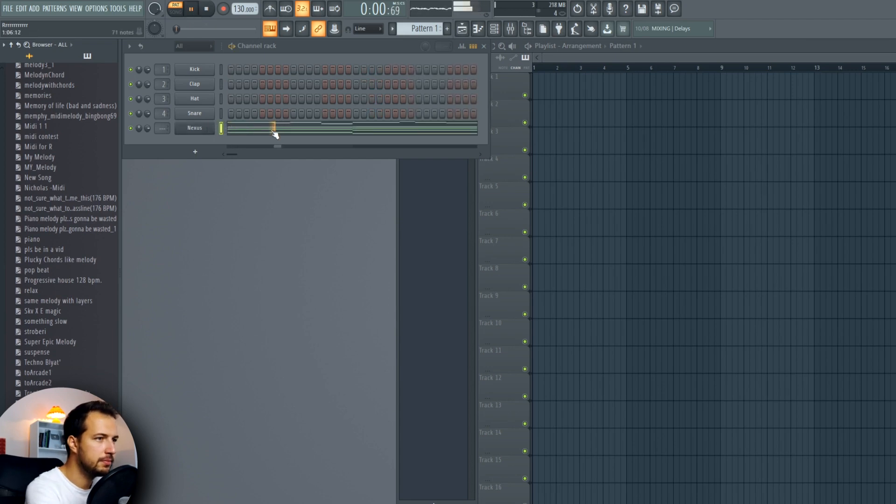
# Audition MIDI melodies on the Nexus channel, including something slow with the tempo set to 92
pyautogui.click(275, 133)
pyautogui.scroll(-5, 362, 66)
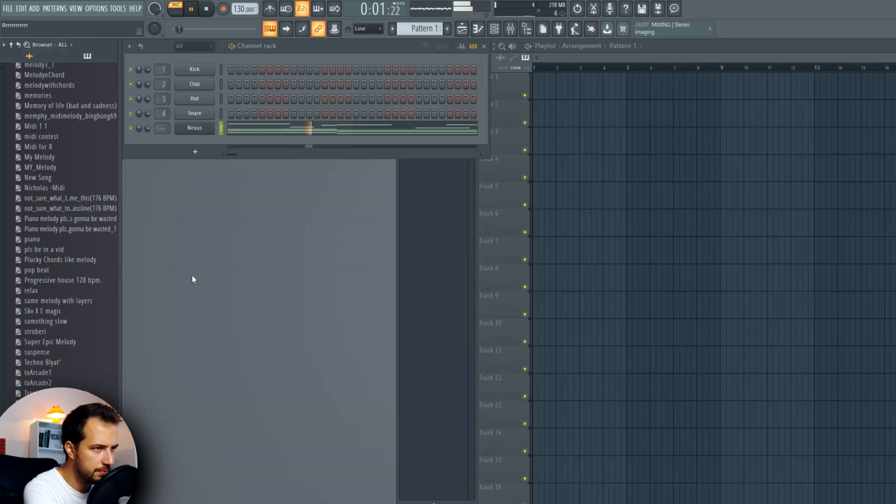
pyautogui.click(360, 140)
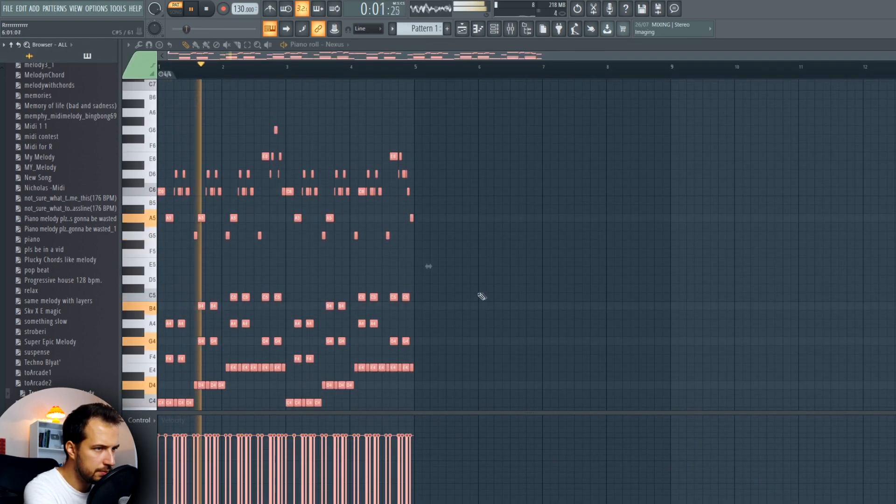
pyautogui.moveTo(240, 9); pyautogui.dragTo(240, 23)
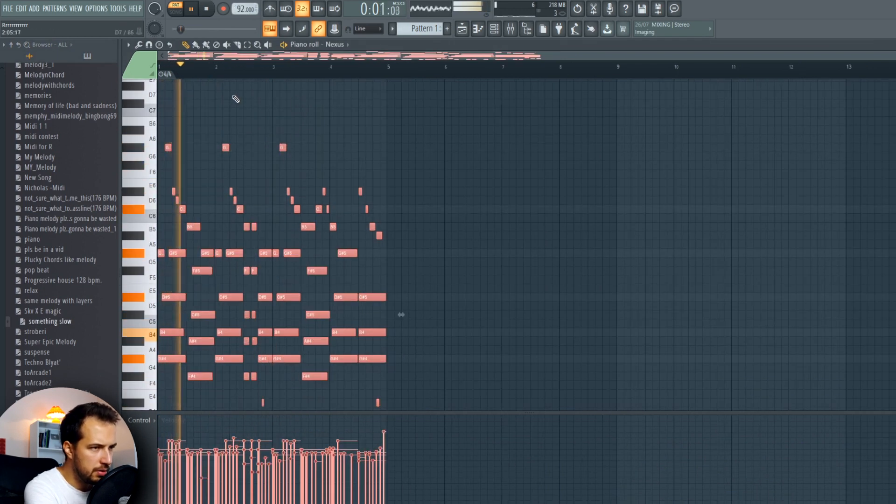
# Audition more Subscribers Melodies files and load the MIDI file listed right after New Song into Nexus
pyautogui.scroll(-4, 251, 140)
pyautogui.scroll(1, 251, 141)
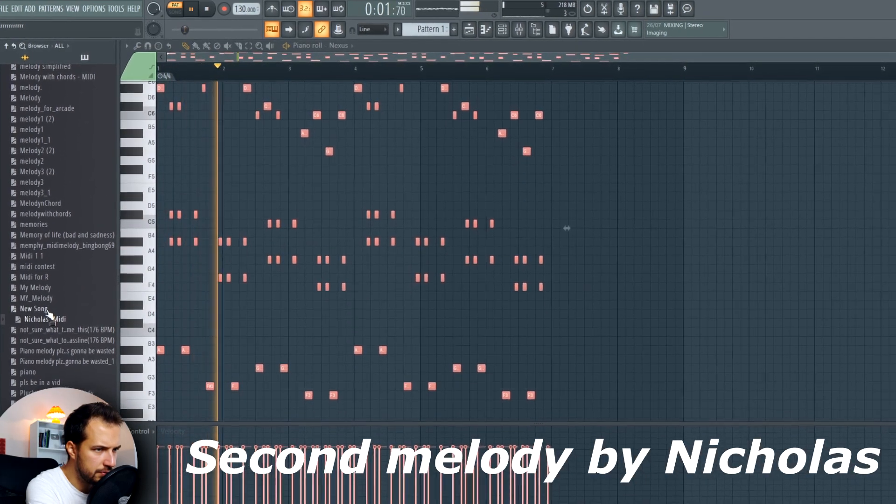
pyautogui.scroll(4, 339, 260)
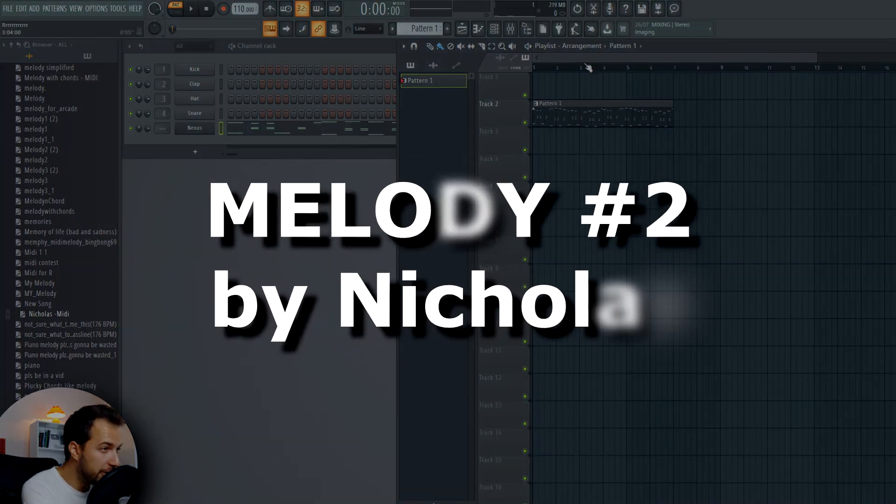
# Set the time signature of the Nexus melody in the piano roll to 3/4
pyautogui.moveTo(588, 68); pyautogui.dragTo(481, 69)
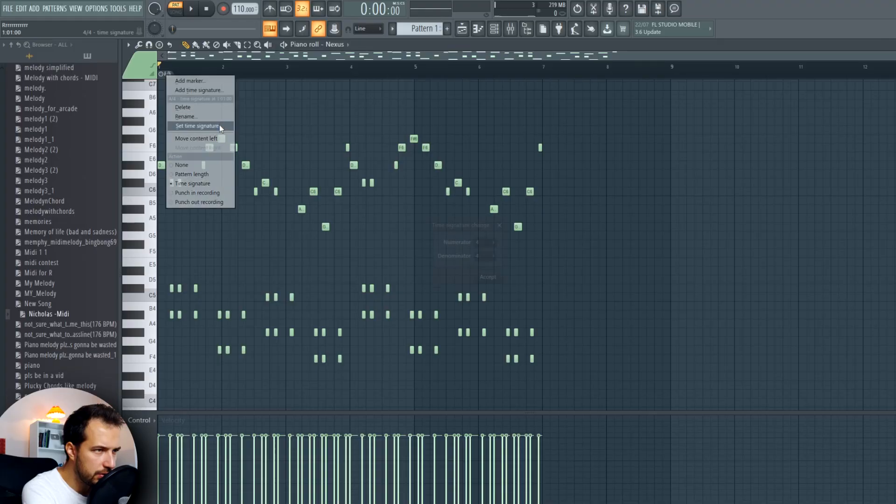
pyautogui.click(219, 125)
pyautogui.click(491, 244)
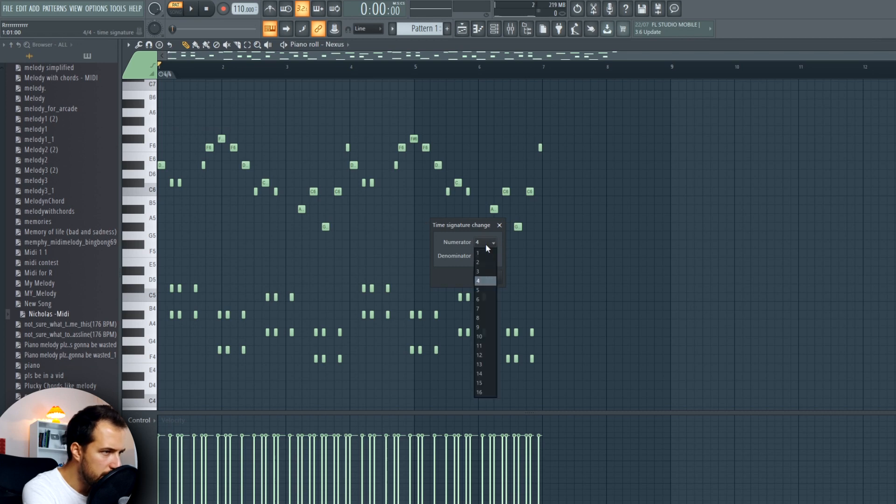
pyautogui.click(486, 271)
pyautogui.click(493, 280)
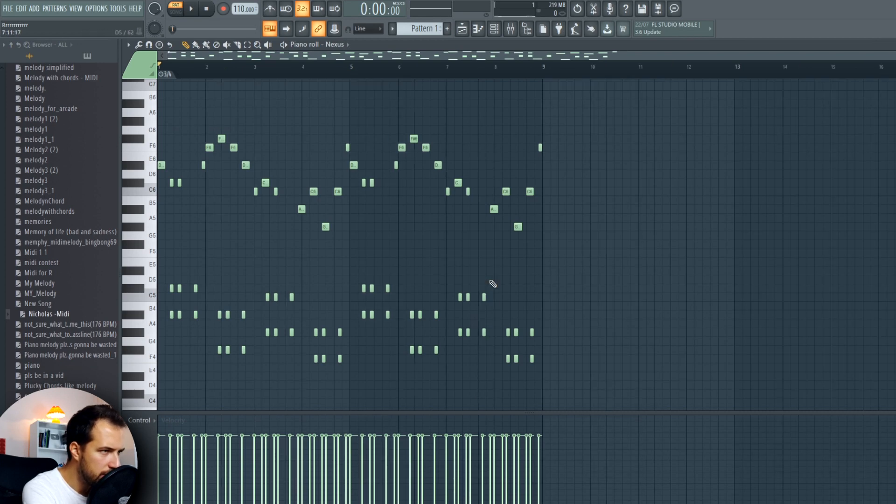
# Play the Nexus melody from its start in the piano roll and stop it again
pyautogui.scroll(7, 353, 73)
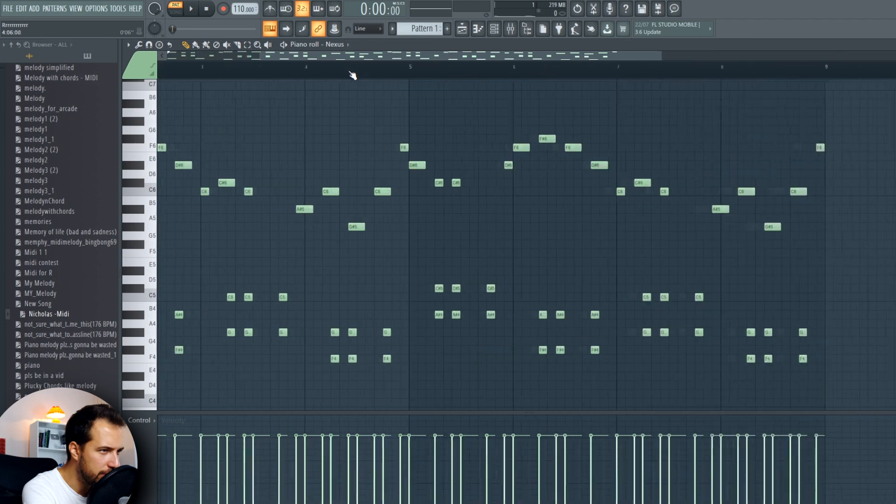
pyautogui.press('space')
pyautogui.scroll(-6, 389, 76)
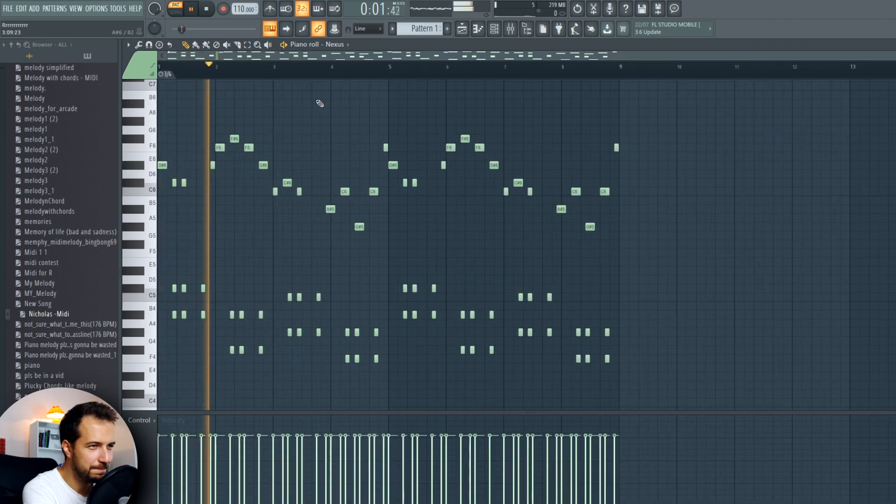
pyautogui.press('space')
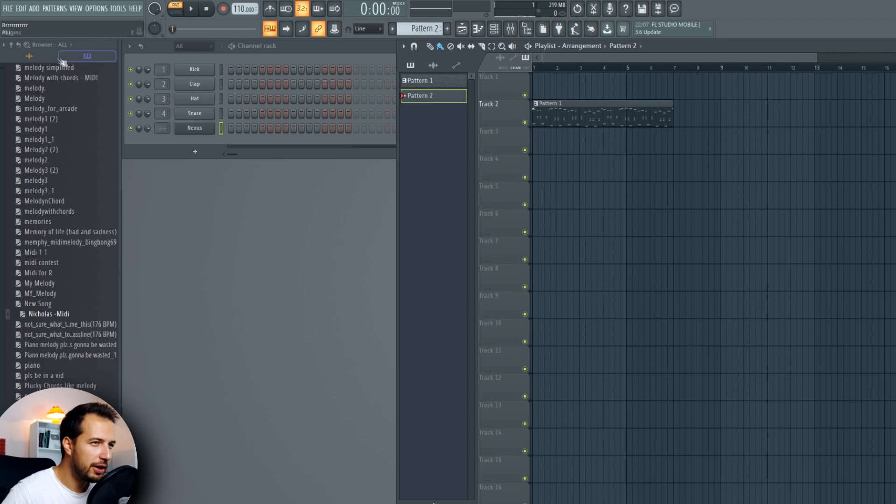
# Leave the Subscribers Melodies files in the browser and return to the Sample Packs folders to find drum samples
pyautogui.scroll(15, 91, 141)
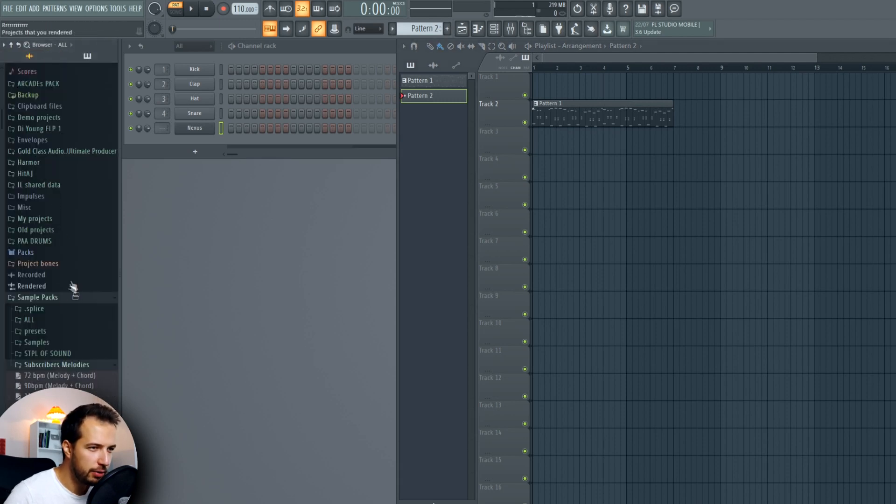
pyautogui.click(42, 299)
pyautogui.scroll(4, 51, 299)
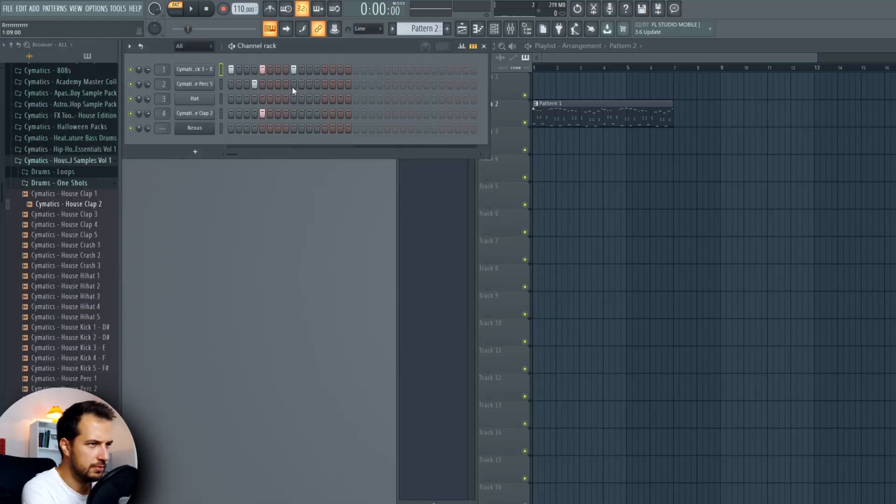
# Add a percussion hit on step 7 and kick and clap hits on step 13 of Pattern 2
pyautogui.click(278, 84)
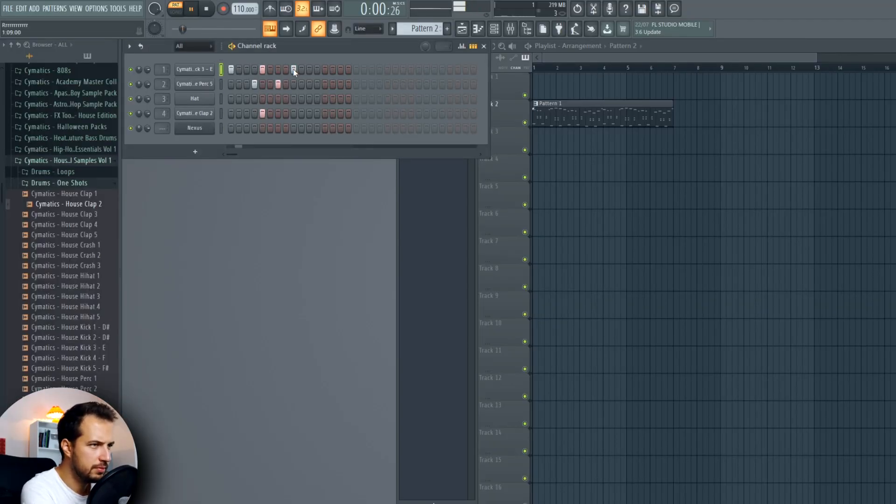
pyautogui.click(325, 69)
pyautogui.click(325, 114)
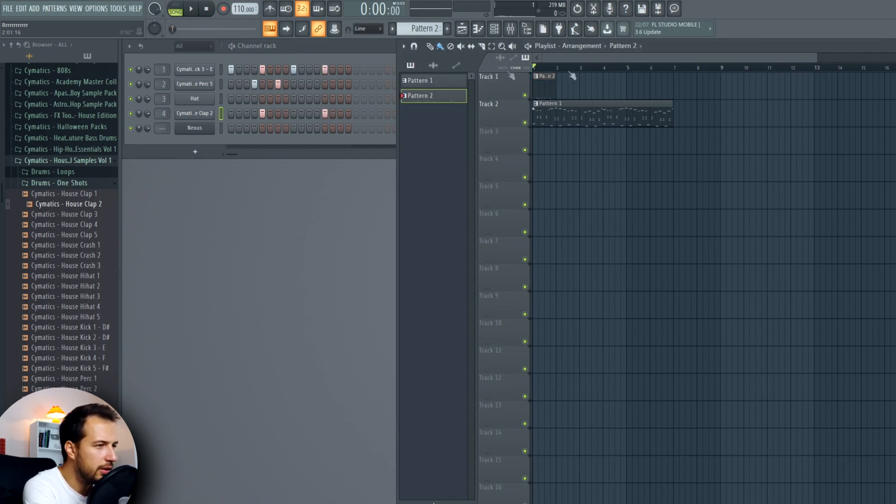
# Try to repeat the short Pattern 2 clip several times along Track 1 beside the melody
pyautogui.press('space')
pyautogui.hotkey('ctrl', 'b')
pyautogui.hotkey('ctrl', 'b')
pyautogui.hotkey('ctrl', 'b')
pyautogui.hotkey('ctrl', 'b')
pyautogui.hotkey('ctrl', 'b')
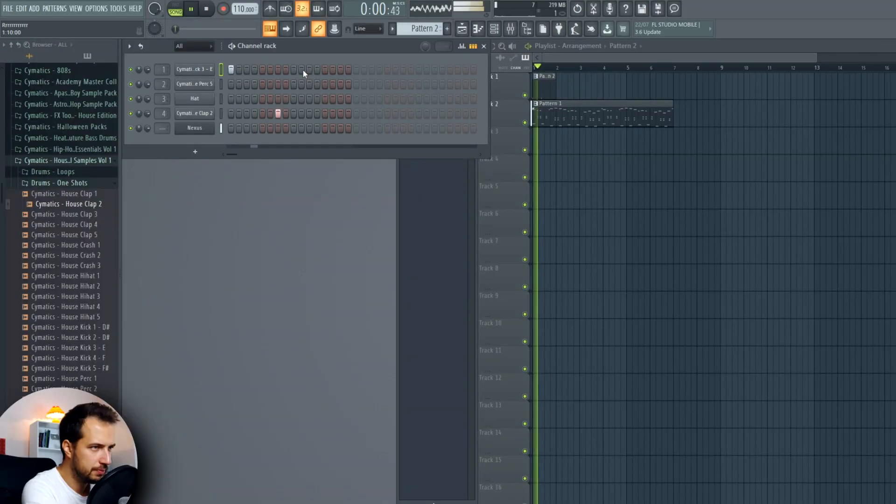
# In Pattern 2, add kick hits on steps 10 and 13 and a clap hit on step 19, trying other clap positions
pyautogui.click(301, 69)
pyautogui.click(325, 69)
pyautogui.click(357, 113)
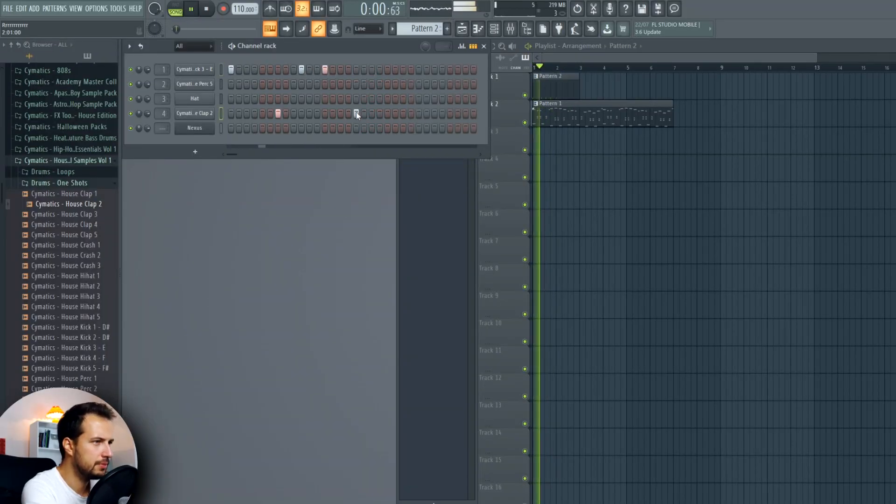
pyautogui.click(357, 114)
pyautogui.click(387, 114)
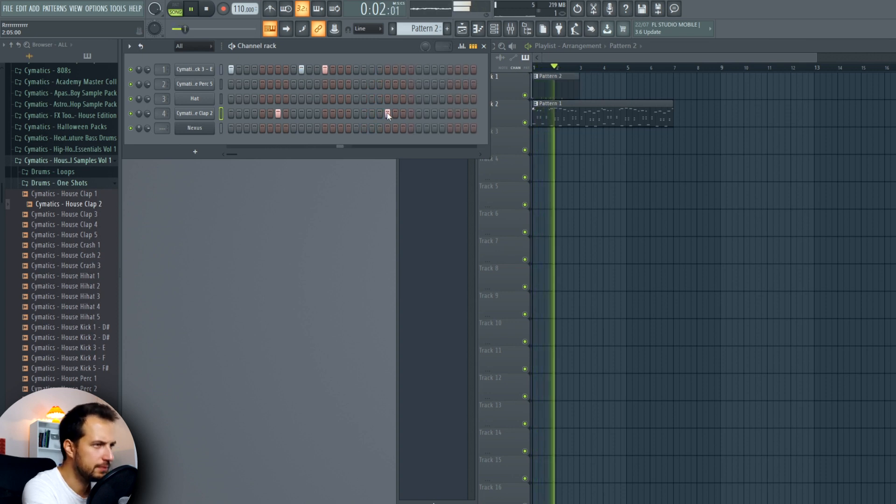
pyautogui.click(388, 114)
pyautogui.click(372, 114)
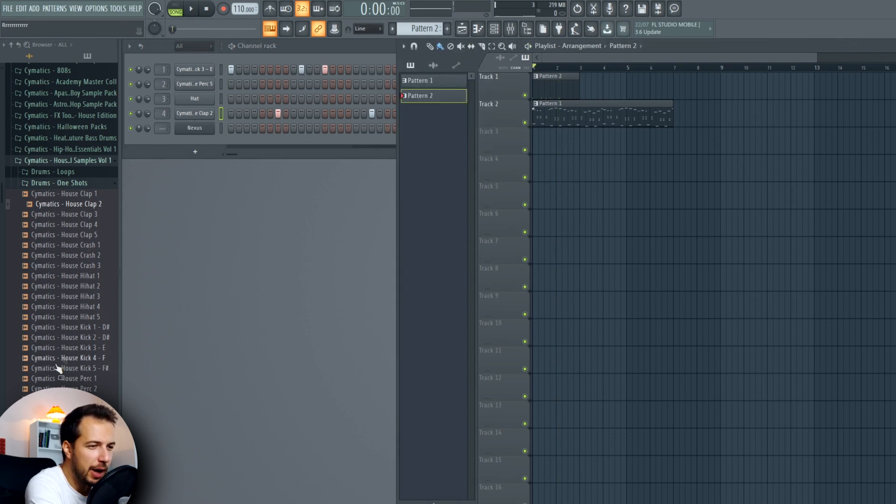
# Replace the clap with the House Snare Progressive - G sample and add a second Pattern 2 clip overlapping the first one's end
pyautogui.scroll(-6, 59, 369)
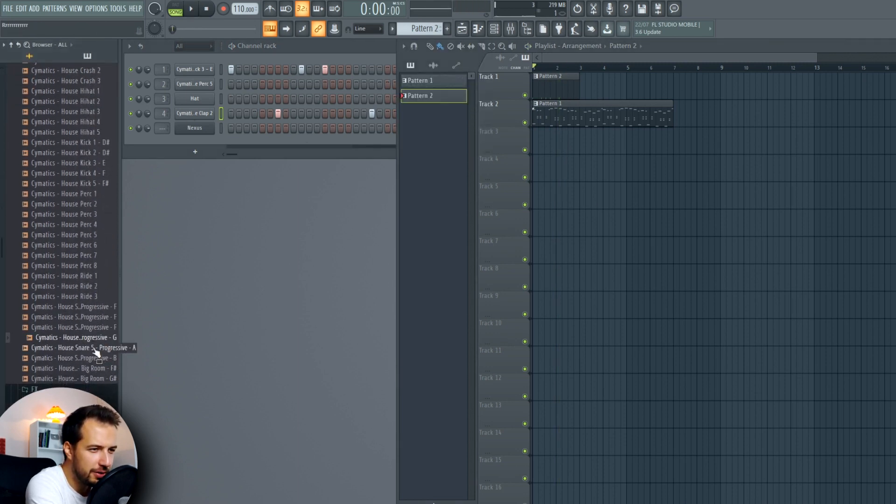
pyautogui.click(86, 318)
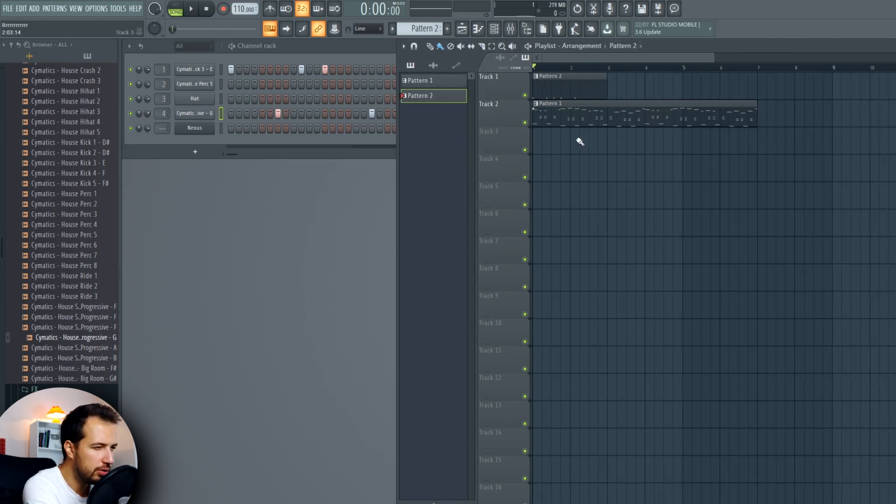
pyautogui.press('space')
pyautogui.click(593, 88)
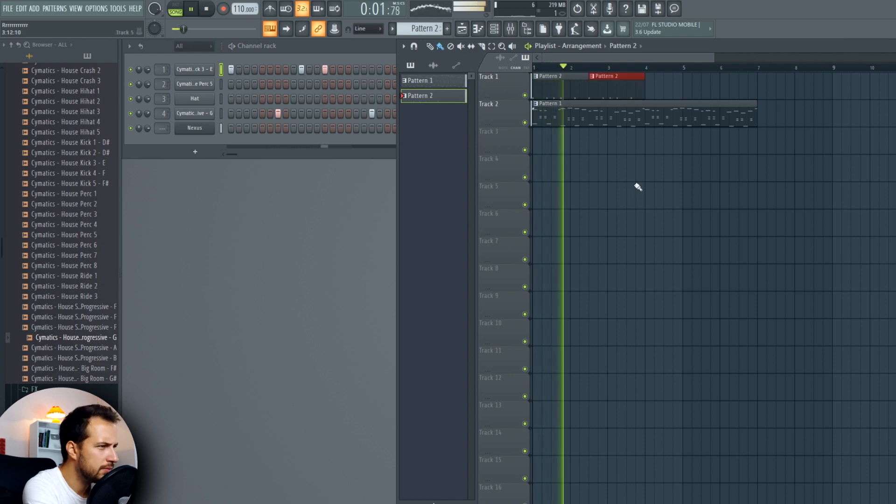
pyautogui.press('space')
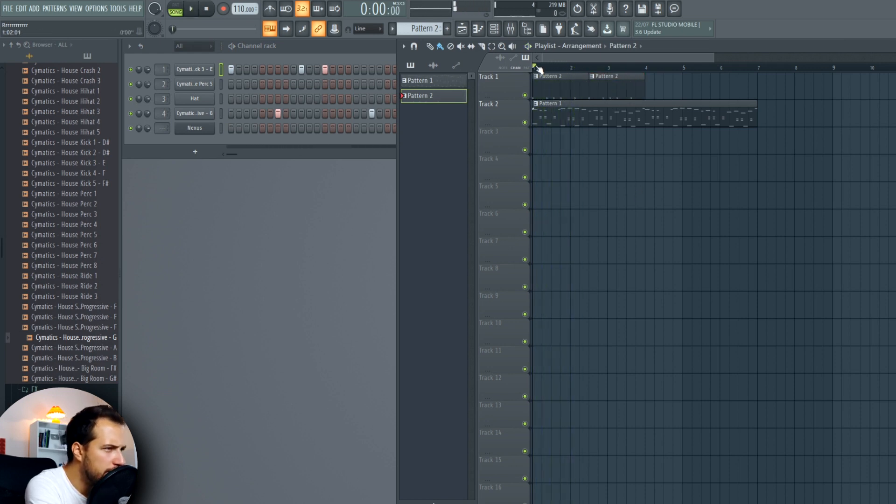
# Add a 3/4 time signature marker at the start of the playlist
pyautogui.scroll(4, 537, 67)
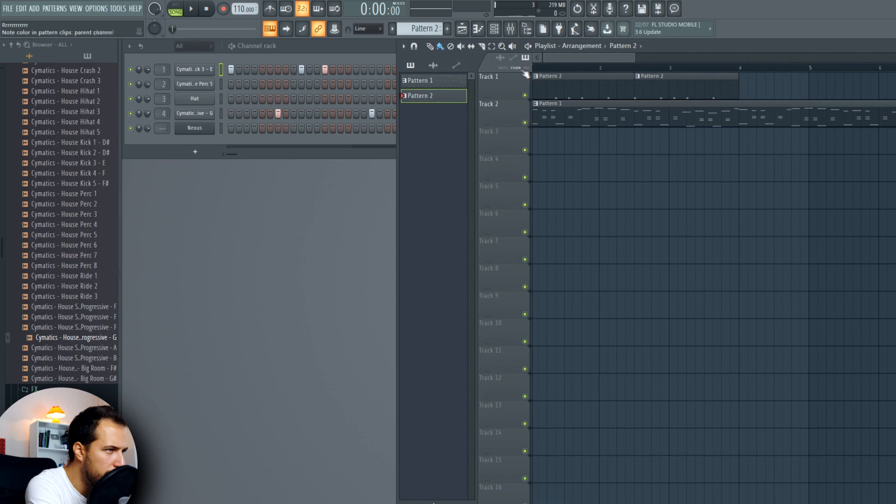
pyautogui.scroll(-1, 544, 70)
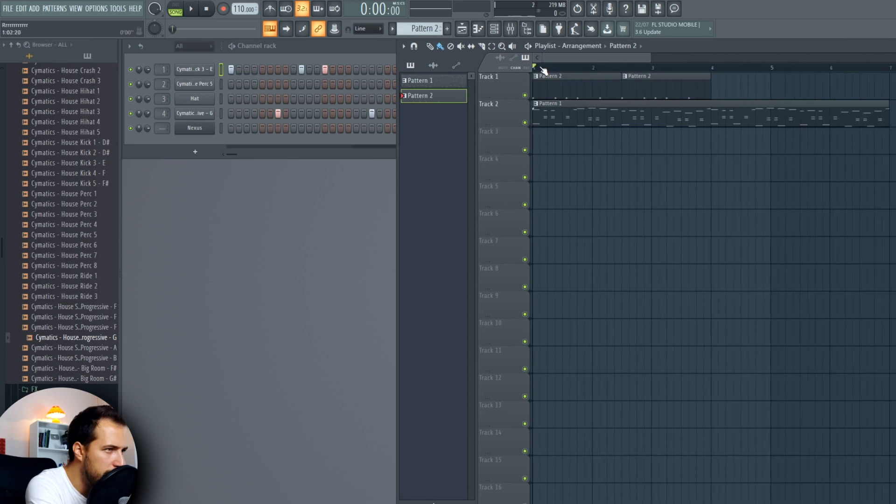
pyautogui.click(403, 46)
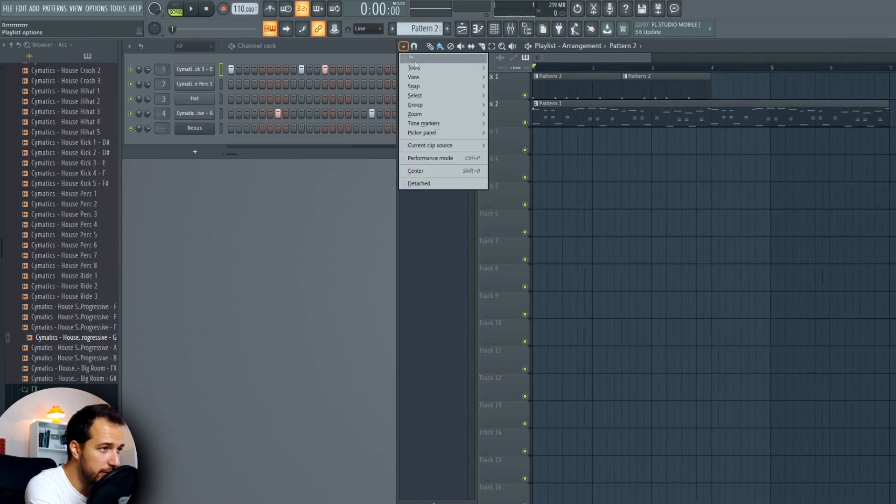
pyautogui.moveTo(466, 97)
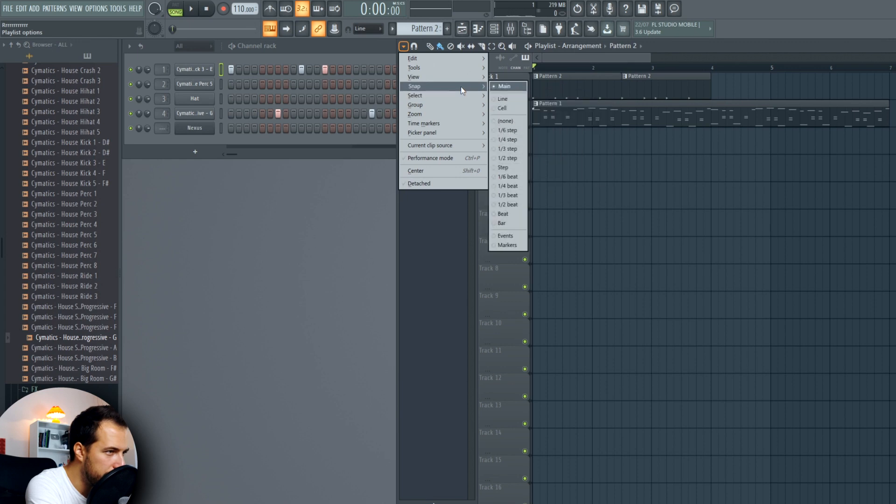
pyautogui.moveTo(423, 124)
pyautogui.click(546, 170)
pyautogui.click(488, 242)
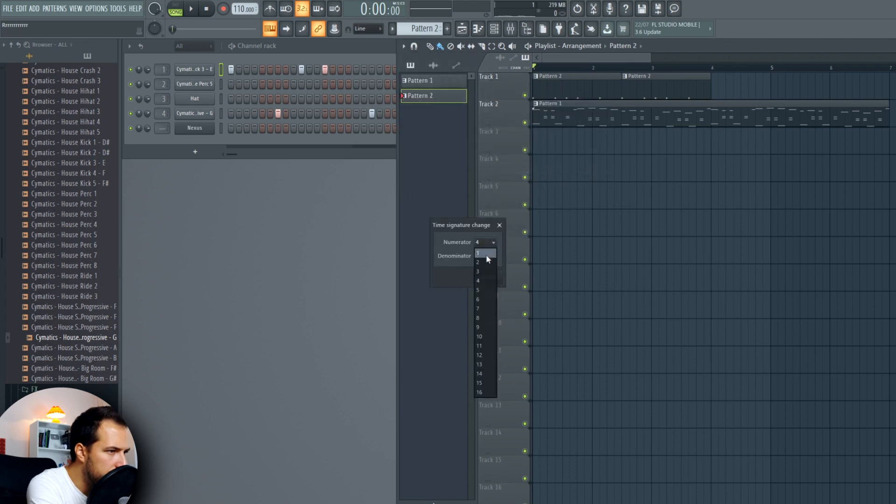
pyautogui.click(487, 270)
pyautogui.click(488, 275)
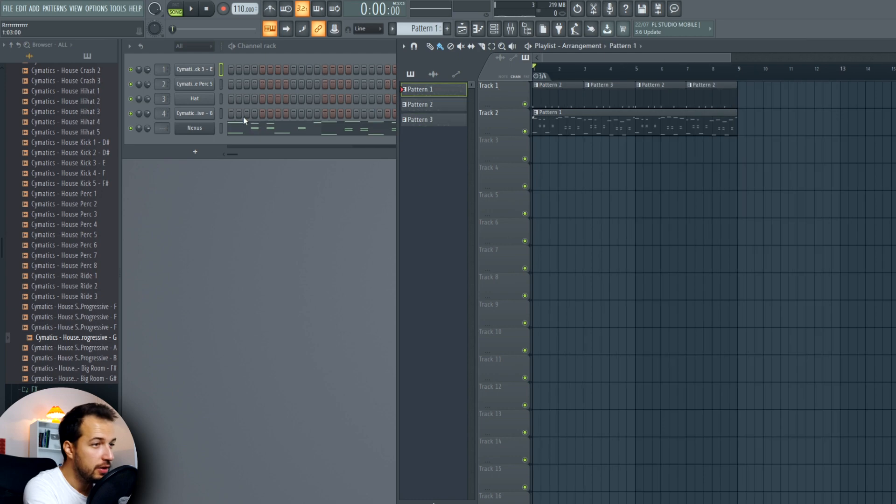
# Select the lowest notes of the Nexus melody in Pattern 1 and create a new empty pattern
pyautogui.click(260, 129)
pyautogui.scroll(-2, 329, 164)
pyautogui.scroll(-3, 330, 160)
pyautogui.moveTo(681, 233); pyautogui.dragTo(159, 409)
pyautogui.press('Escape')
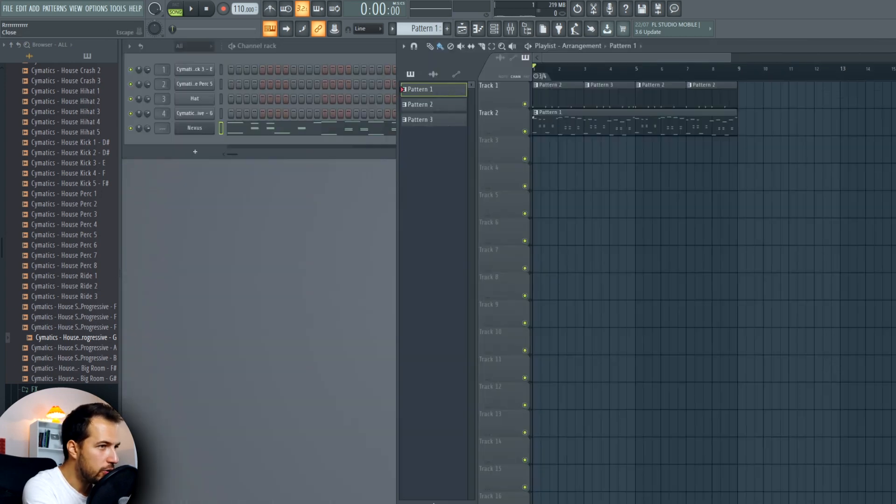
pyautogui.click(447, 31)
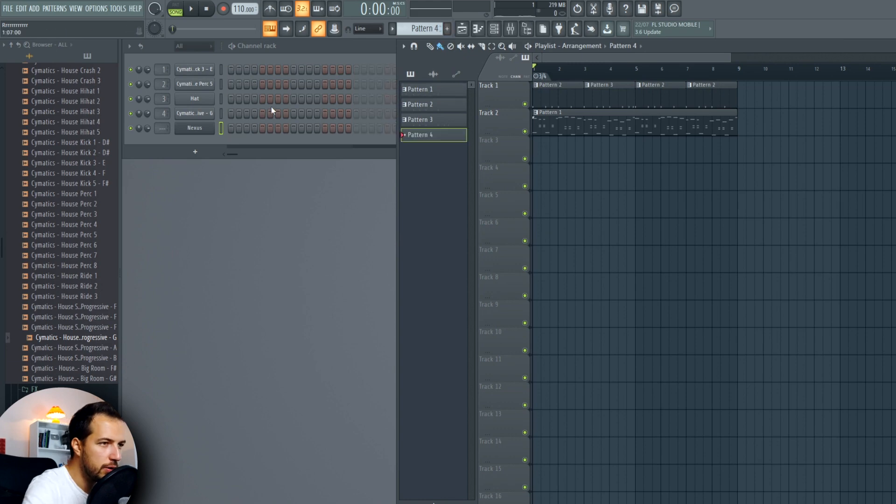
# Switch playback to pattern mode, turn on the metronome and go over the Nexus #2 notes in the piano roll
pyautogui.click(176, 8)
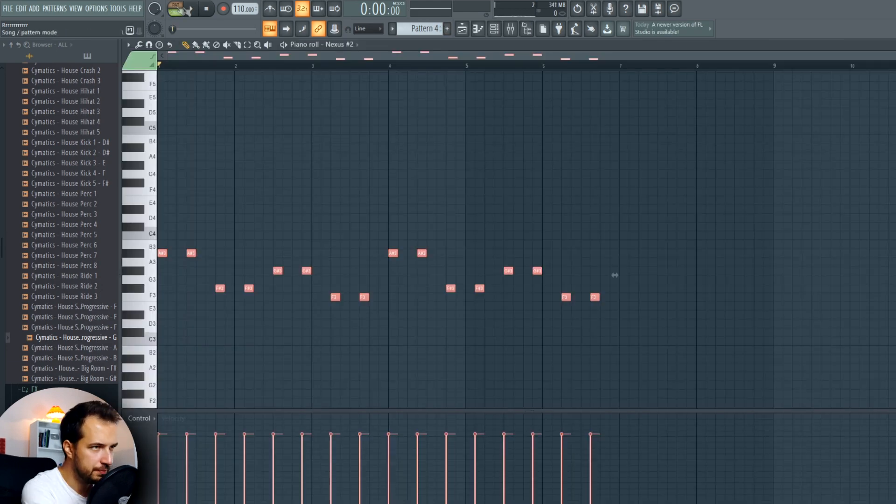
pyautogui.press('space')
pyautogui.click(270, 9)
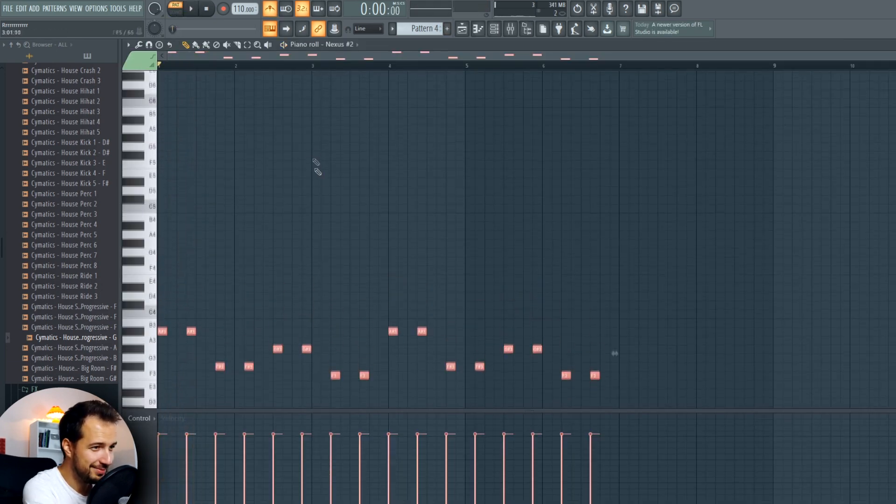
pyautogui.scroll(-4, 317, 167)
pyautogui.scroll(-5, 330, 156)
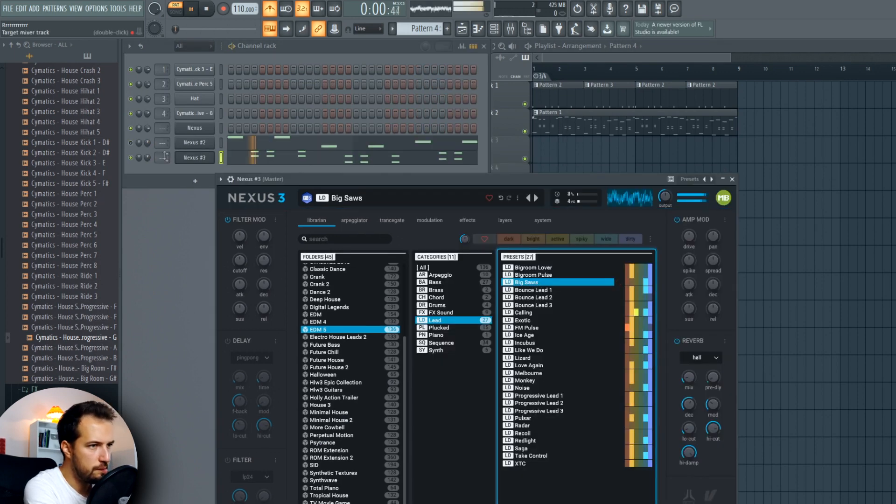
# Close the Nexus #3 plugin, load the EDM Square pluck preset on Nexus #4 and play the pattern with it
pyautogui.click(144, 168)
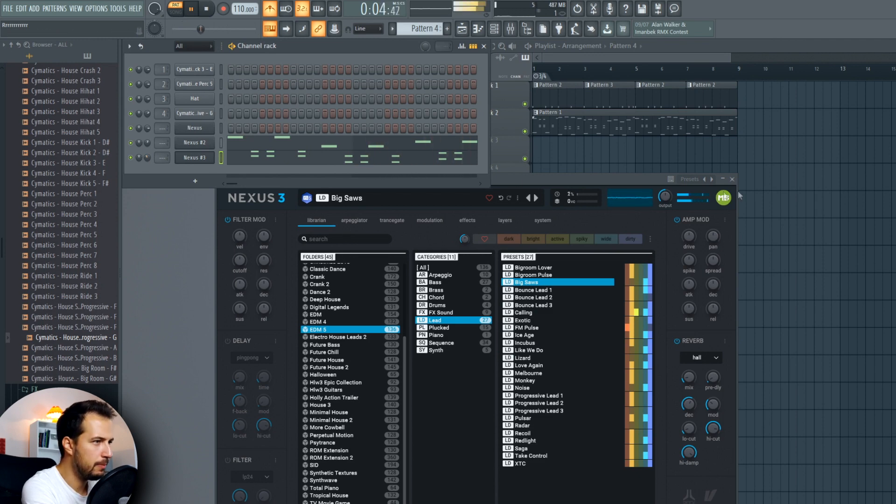
pyautogui.click(732, 179)
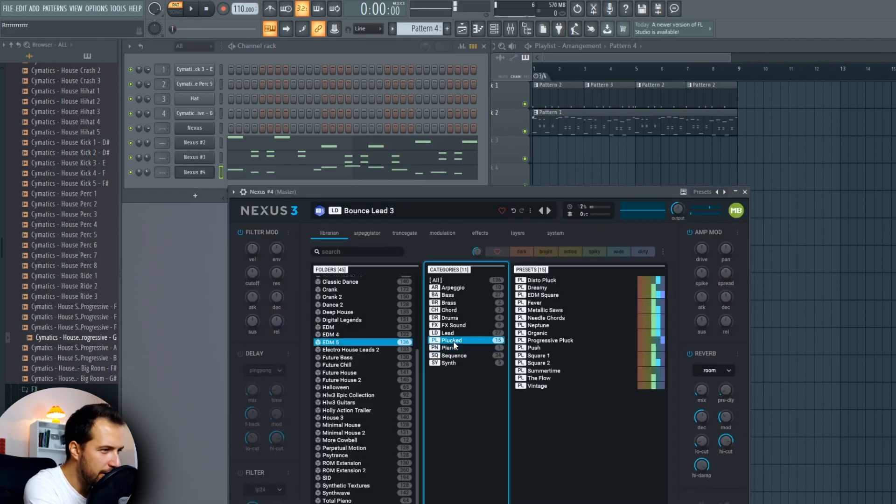
pyautogui.click(560, 295)
pyautogui.press('space')
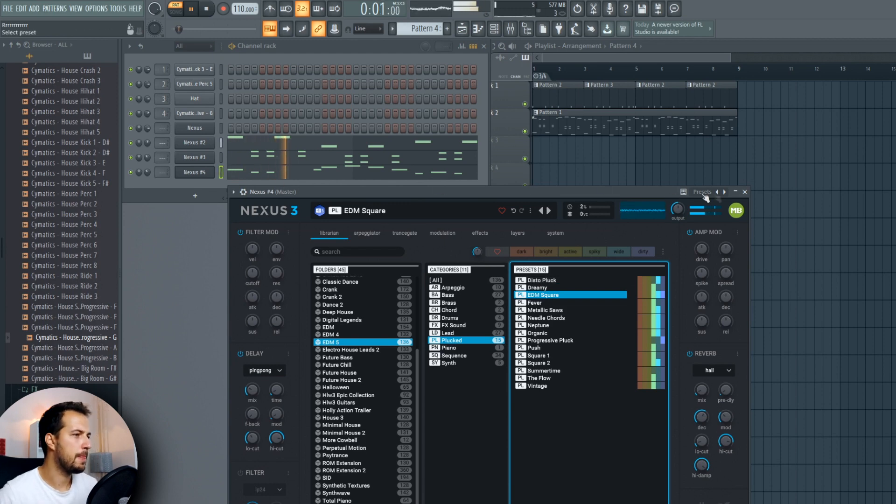
pyautogui.click(745, 193)
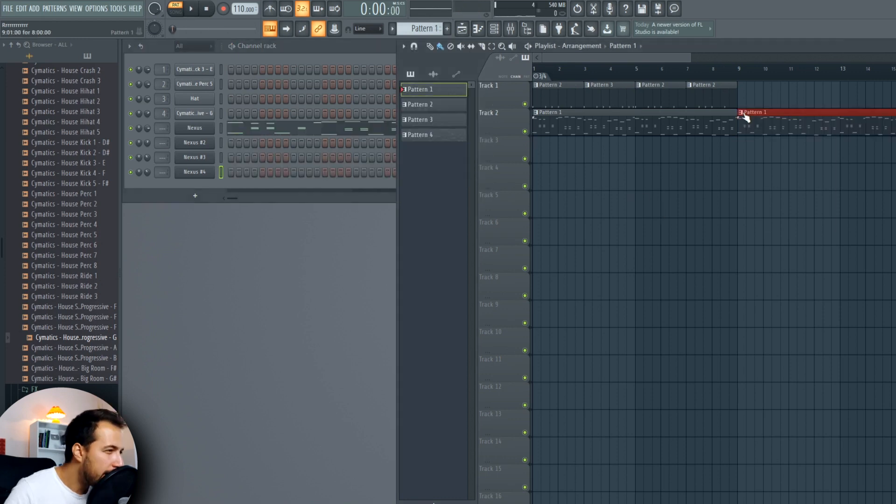
# Make the second Pattern 1 clip, starting at bar 9 on Track 2, unique
pyautogui.click(742, 112)
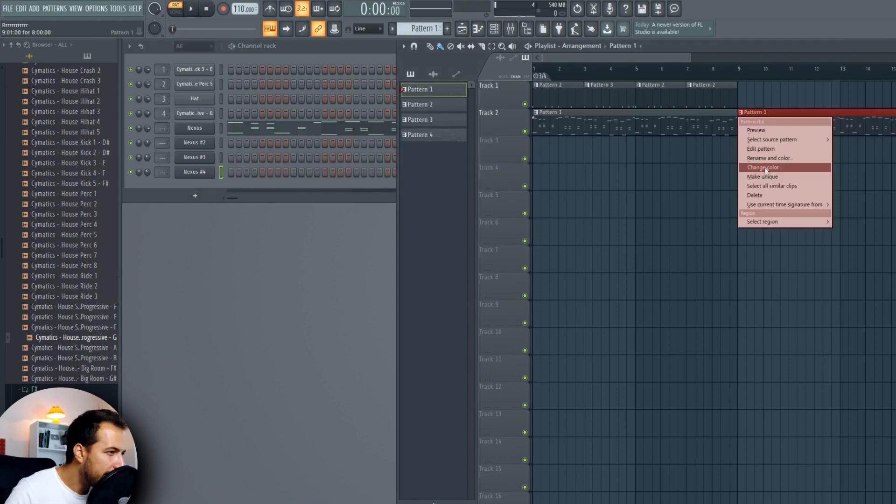
pyautogui.click(767, 174)
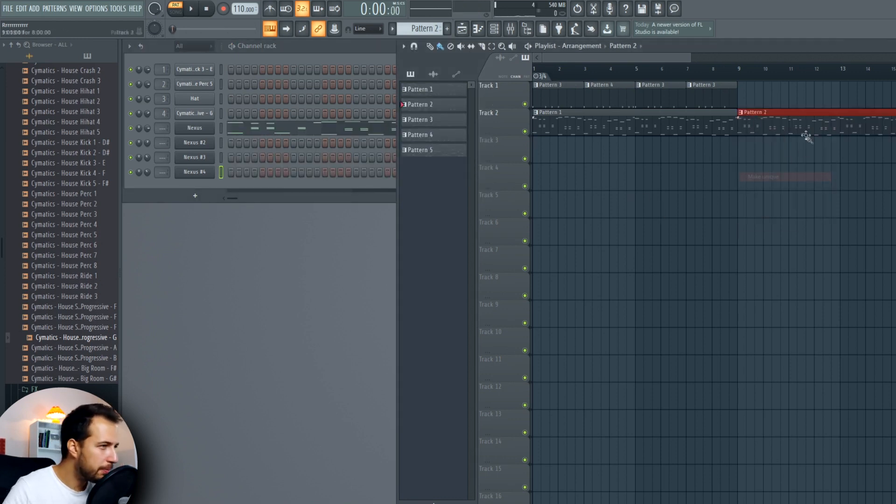
# Delete the duplicate clip at bar 9 on Track 2 and place the layered Nexus pattern at bar 9 on Track 3
pyautogui.rightClick(768, 121)
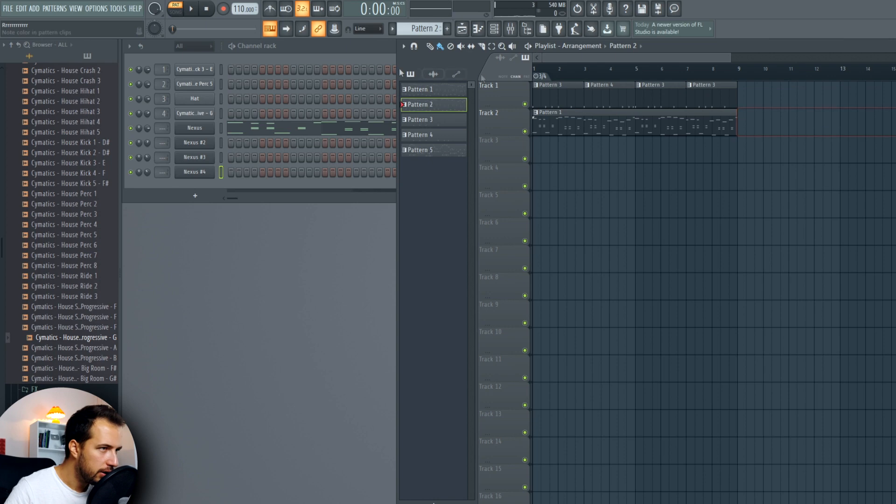
pyautogui.click(752, 139)
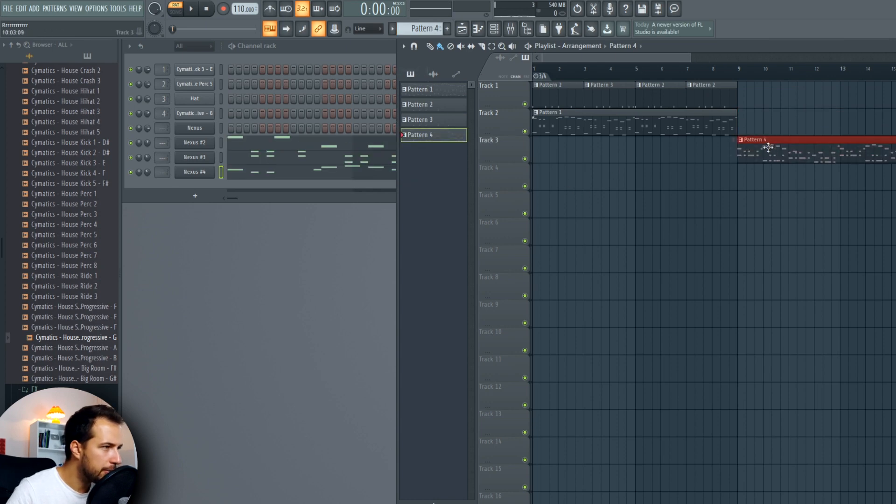
# Open the Nexus #2 notes of Pattern 4 in the piano roll, play them and lengthen the second G#4 note in bar 2
pyautogui.click(264, 145)
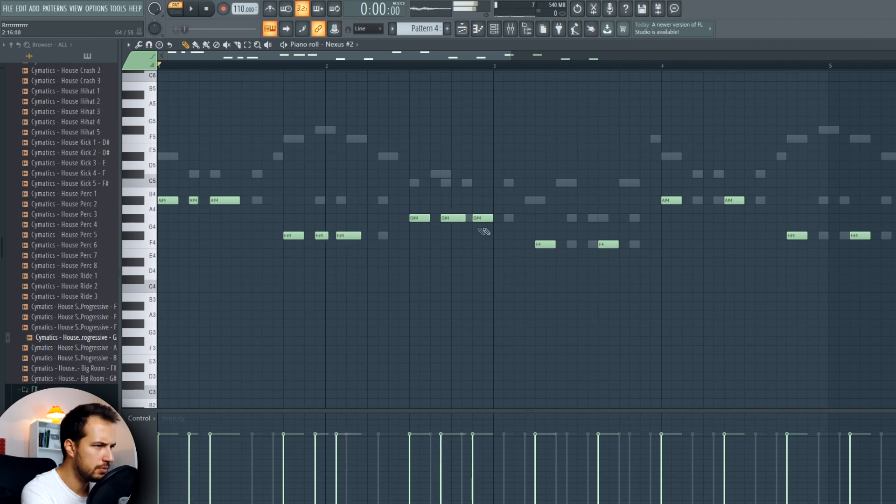
pyautogui.press('space')
pyautogui.moveTo(456, 218)
pyautogui.mouseDown()
pyautogui.moveTo(454, 225)
pyautogui.moveTo(463, 218)
pyautogui.mouseUp()
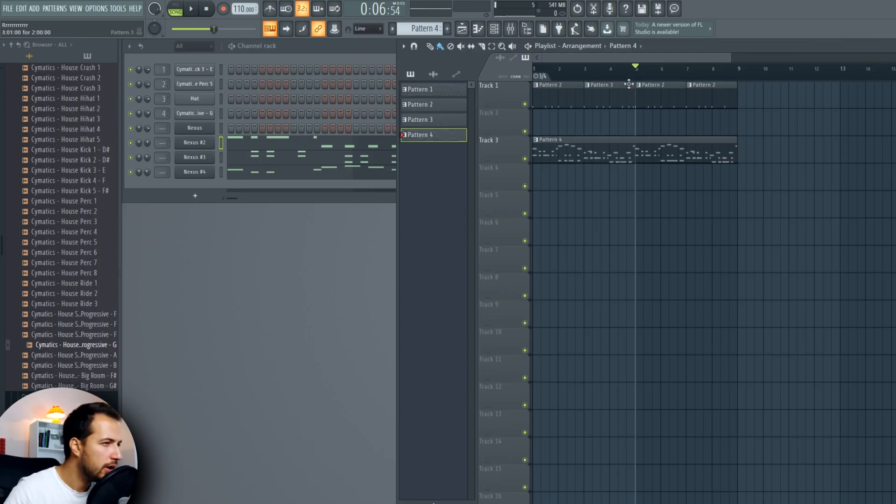
# Select Pattern 2 and audition its drum beat
pyautogui.click(432, 105)
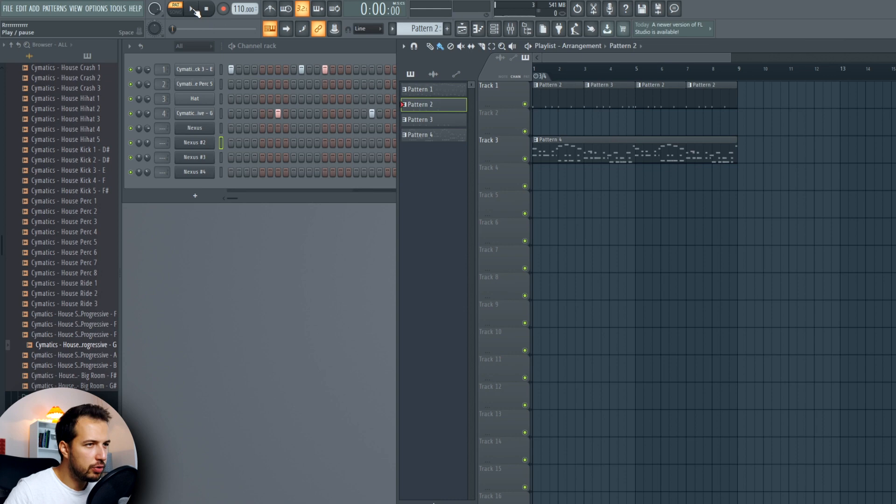
pyautogui.click(206, 9)
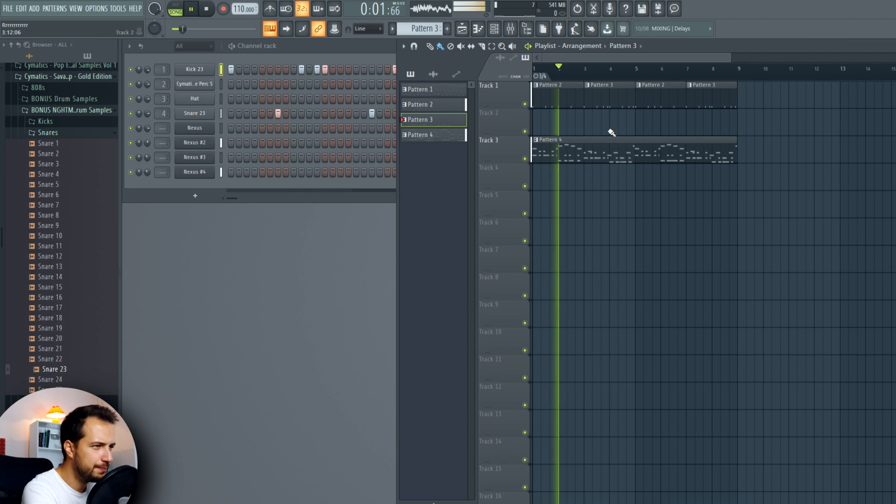
# Select the Pattern 4 clip on Track 3, set the tempo to 120 BPM and play the arrangement
pyautogui.press('space')
pyautogui.click(597, 153)
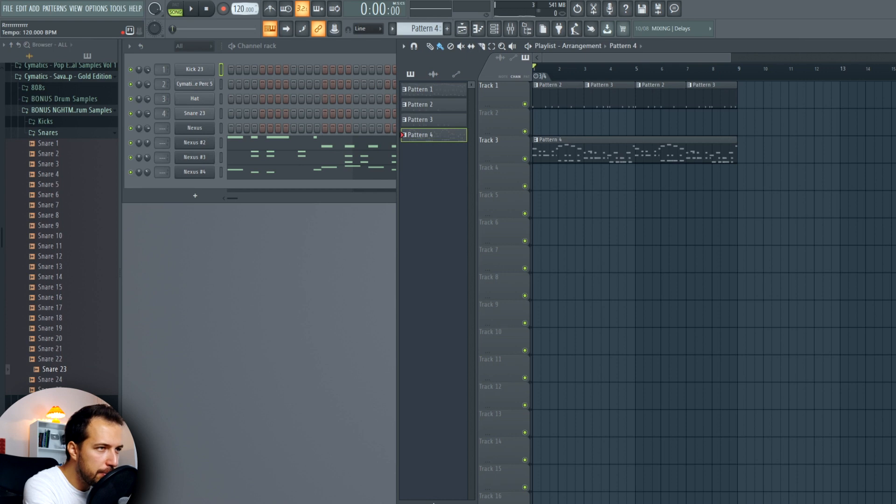
pyautogui.press('space')
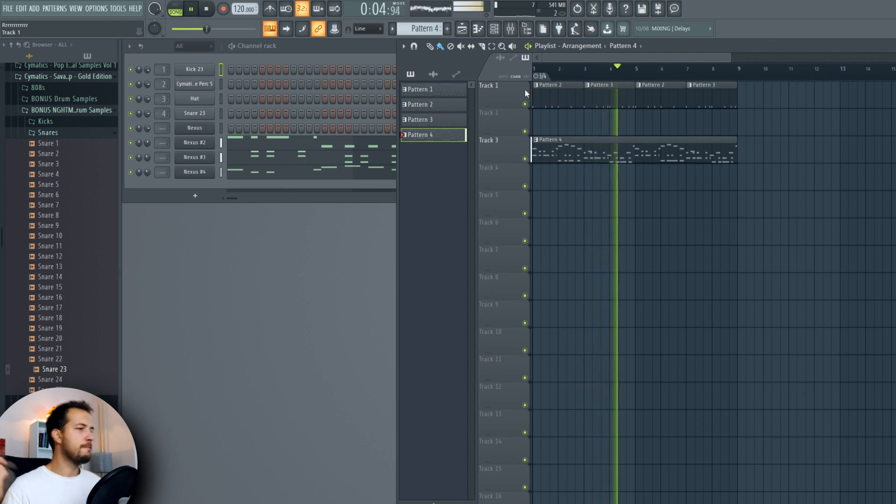
pyautogui.press('space')
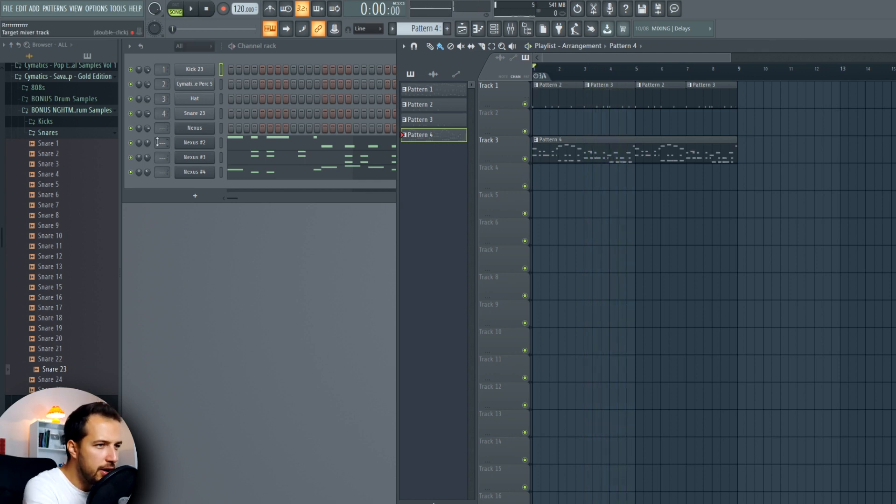
# Assign Nexus #2, Nexus #3 and Nexus #4 to mixer tracks 5, 6 and 7
pyautogui.moveTo(157, 142); pyautogui.dragTo(158, 136)
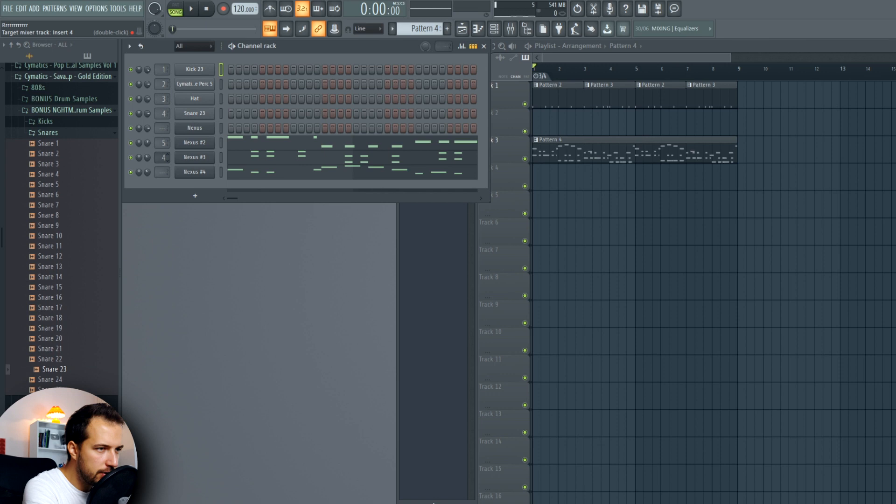
pyautogui.moveTo(158, 174); pyautogui.dragTo(158, 164)
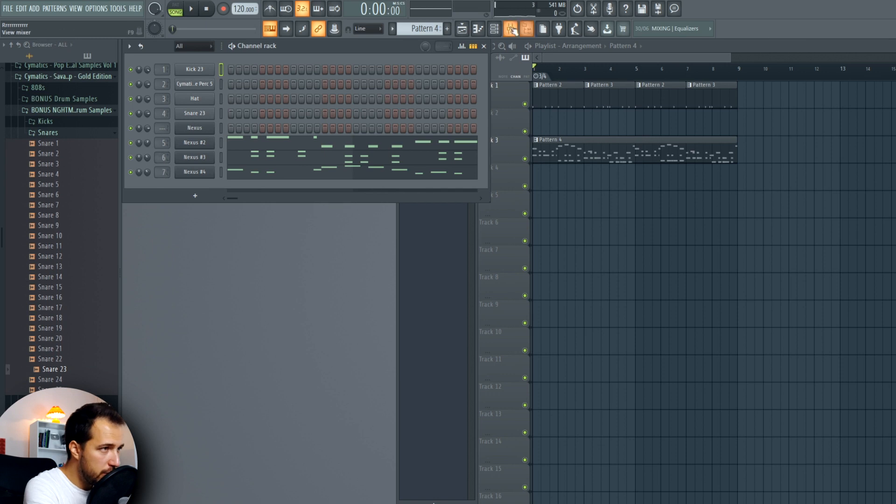
# Route mixer Inserts 5, 6 and 7 to Insert 8 only
pyautogui.click(511, 29)
pyautogui.click(294, 190)
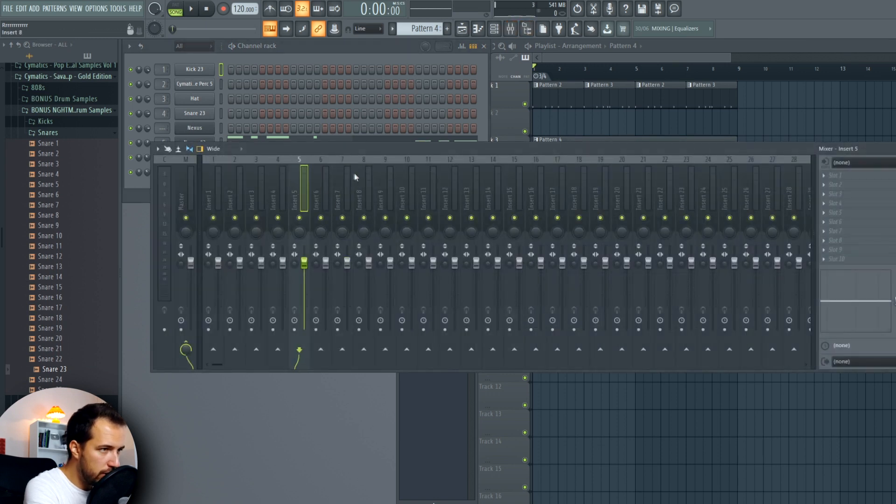
pyautogui.rightClick(367, 352)
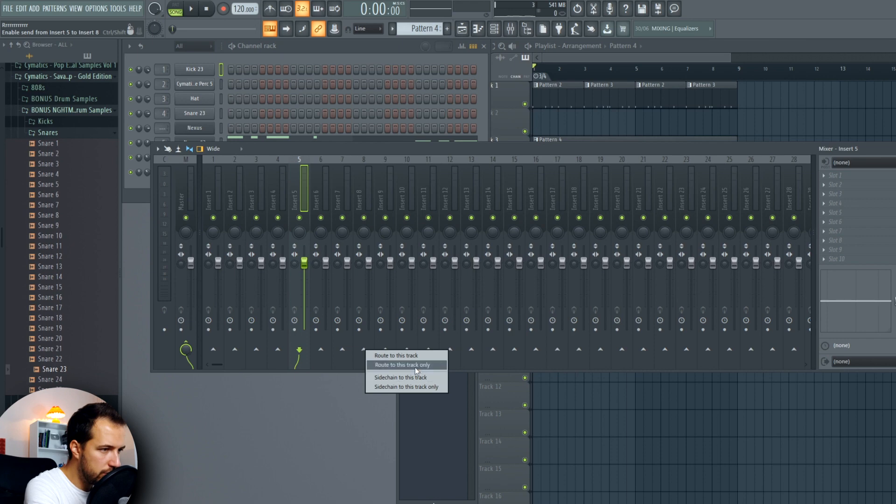
pyautogui.click(402, 364)
pyautogui.click(323, 179)
pyautogui.rightClick(365, 355)
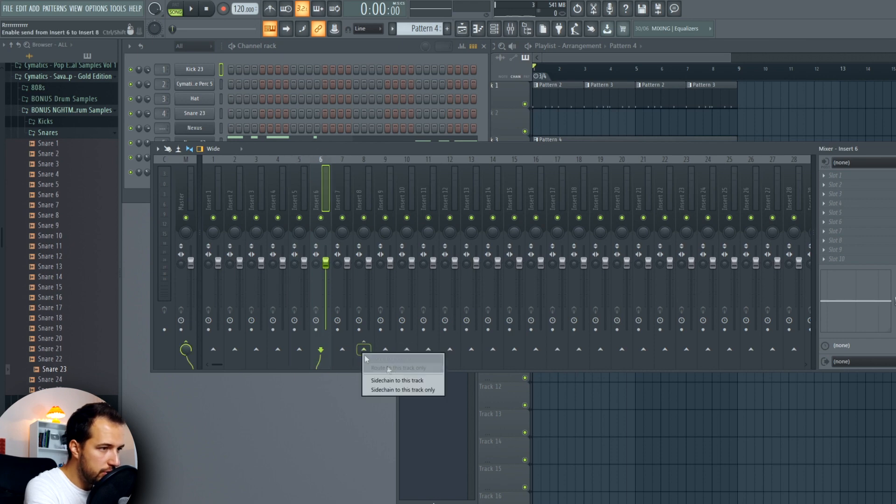
pyautogui.click(402, 365)
pyautogui.click(336, 186)
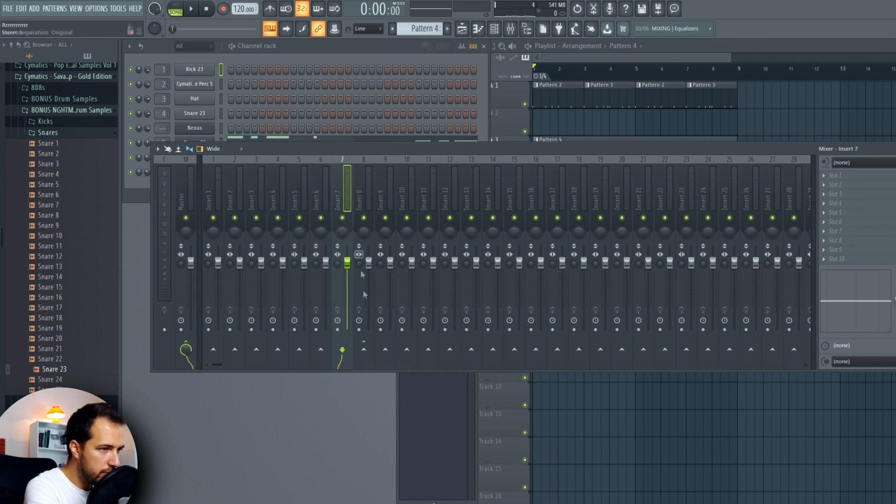
pyautogui.rightClick(366, 353)
pyautogui.click(401, 365)
# Route the kick's Insert 1 to Insert 8 only
pyautogui.click(216, 208)
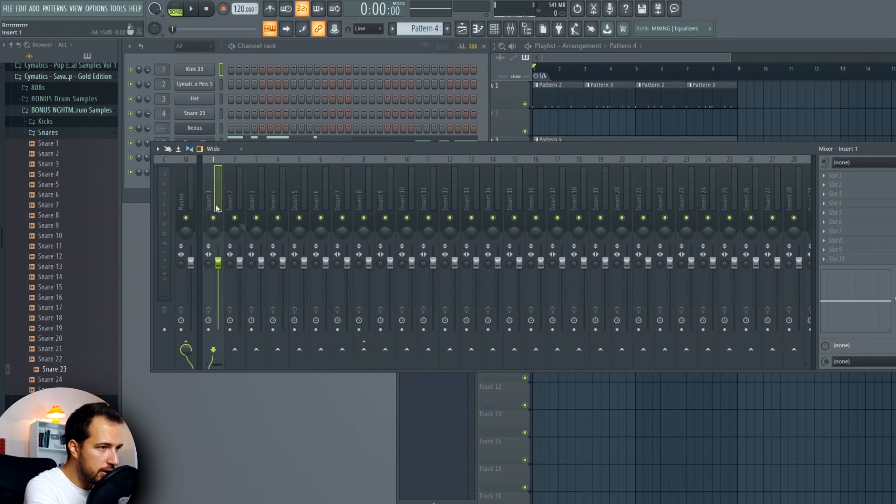
pyautogui.rightClick(368, 354)
pyautogui.click(401, 365)
# Rename mixer Insert 8 to SD and colour it red
pyautogui.rightClick(360, 158)
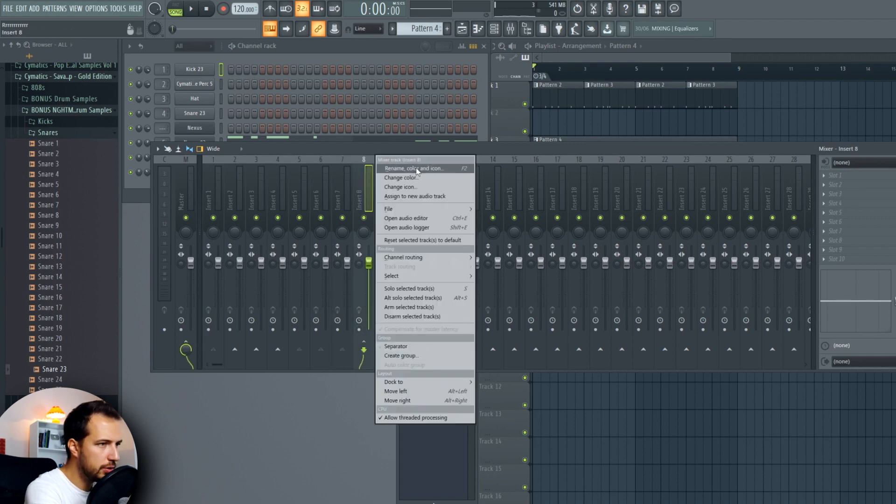
pyautogui.click(417, 169)
pyautogui.click(415, 166)
pyautogui.click(445, 200)
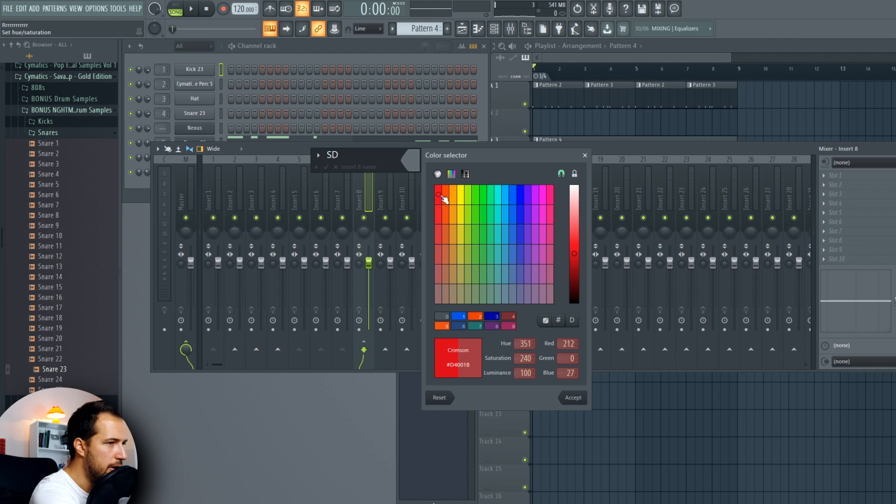
pyautogui.press('Return')
# Load Fruity Limiter in slot 10 of the SD track, lower its compressor threshold and set the ratio to 2.5:1
pyautogui.click(838, 260)
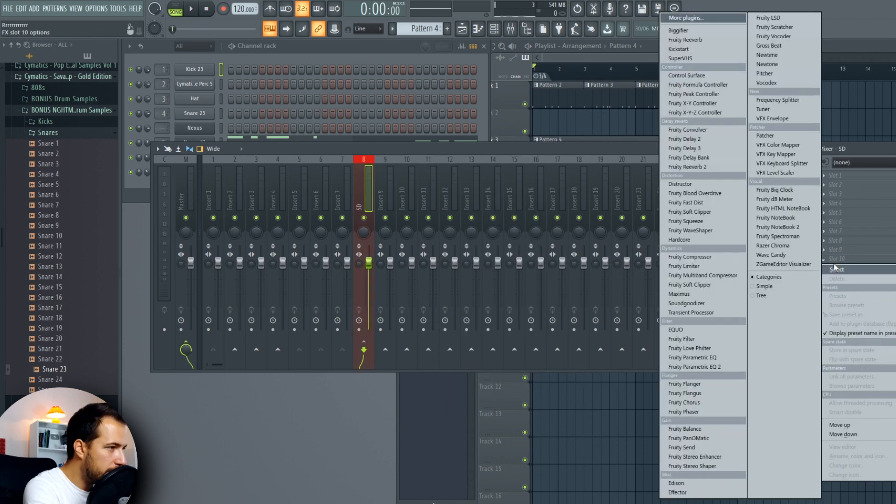
pyautogui.click(681, 232)
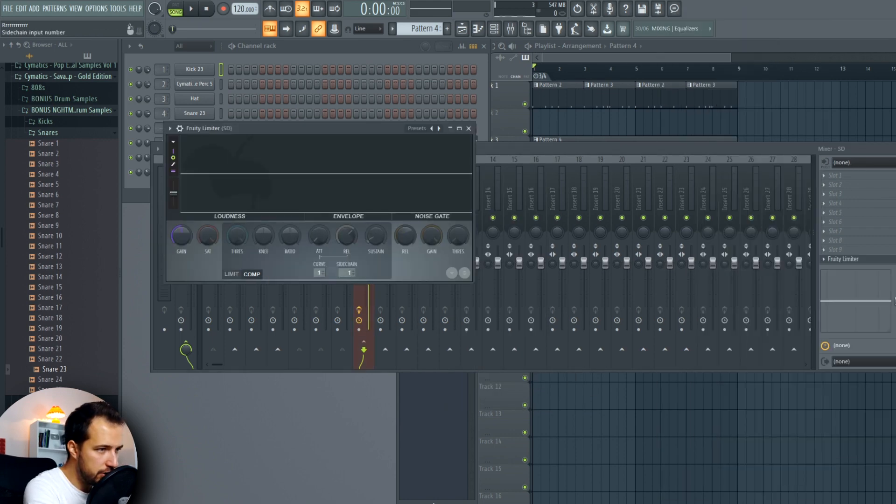
pyautogui.moveTo(239, 244); pyautogui.dragTo(239, 296)
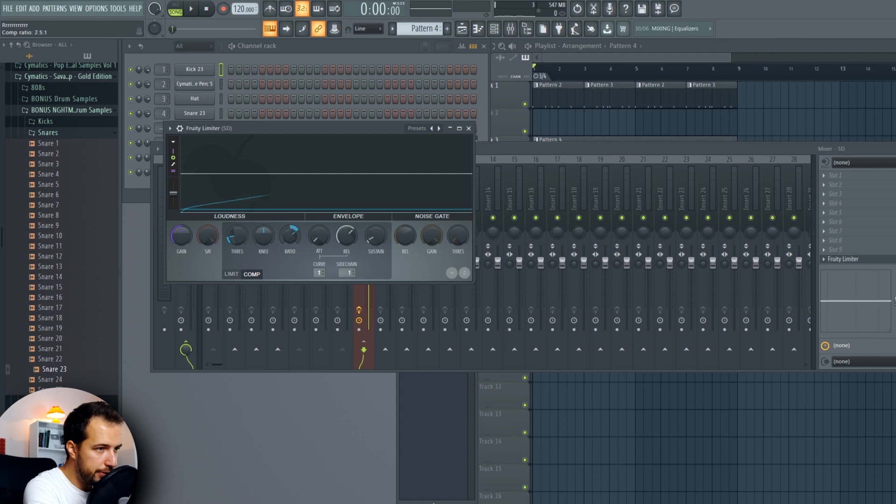
# Fine-tune the compressor threshold and set the ratio to 2.1:1 while playing the arrangement, and close Fruity Limiter
pyautogui.click(558, 69)
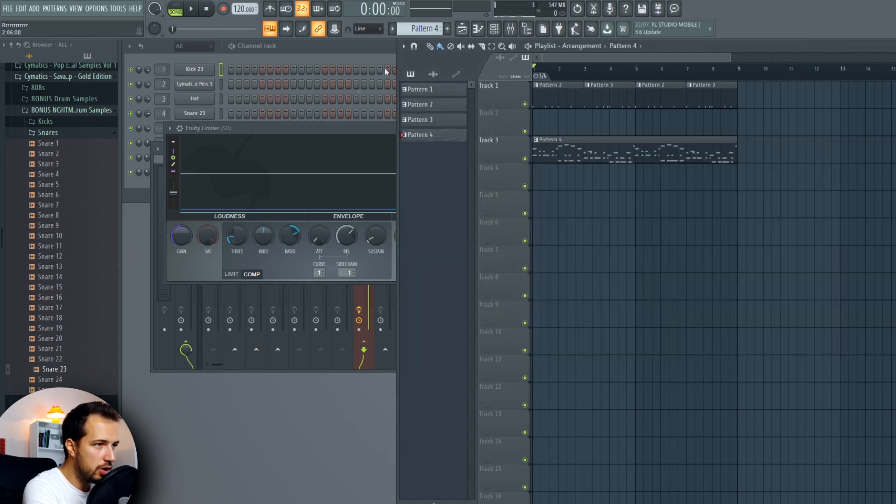
pyautogui.press('space')
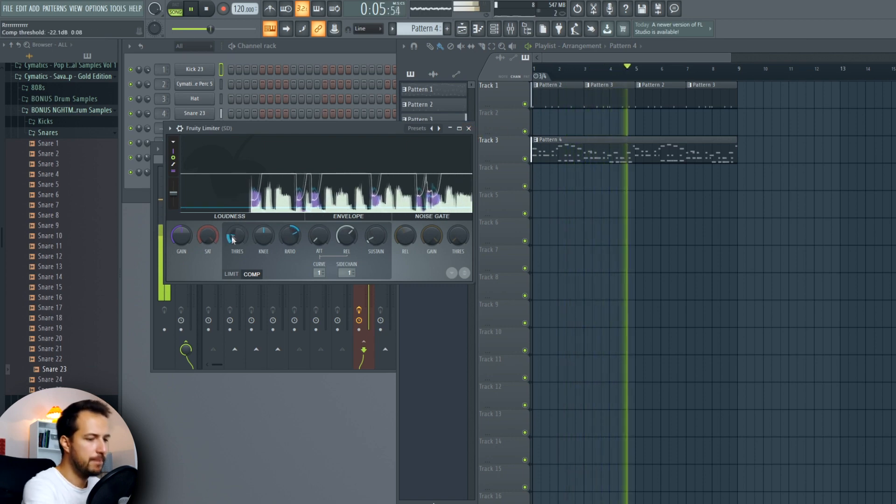
pyautogui.press('space')
pyautogui.scroll(-4, 294, 237)
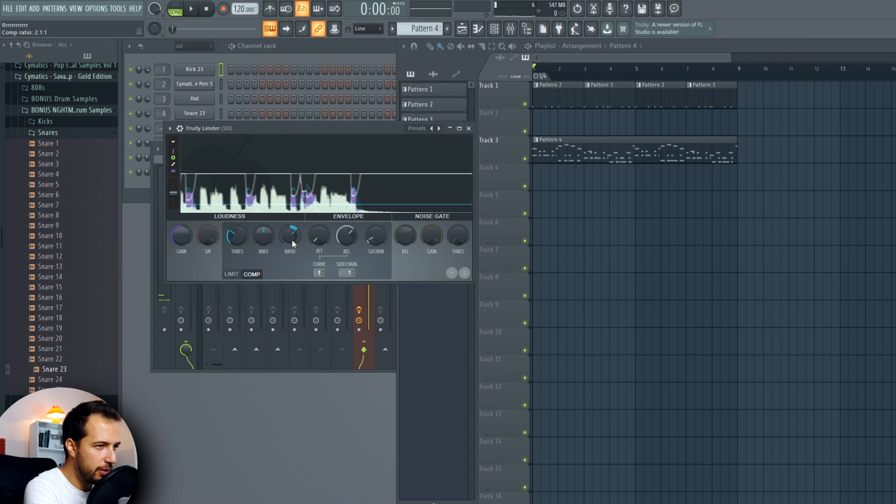
pyautogui.press('space')
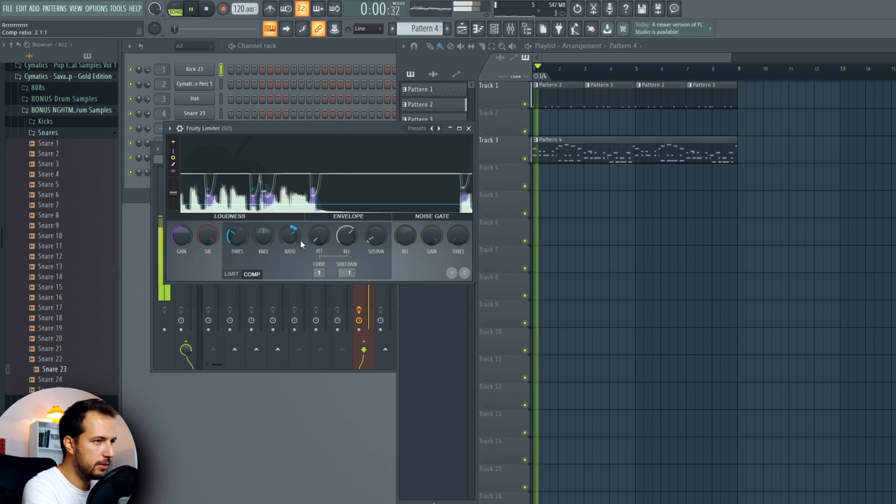
pyautogui.click(469, 129)
# Listen to the compressed mix with the mixer showing, close the mixer and stop playback
pyautogui.rightClick(717, 158)
pyautogui.click(831, 152)
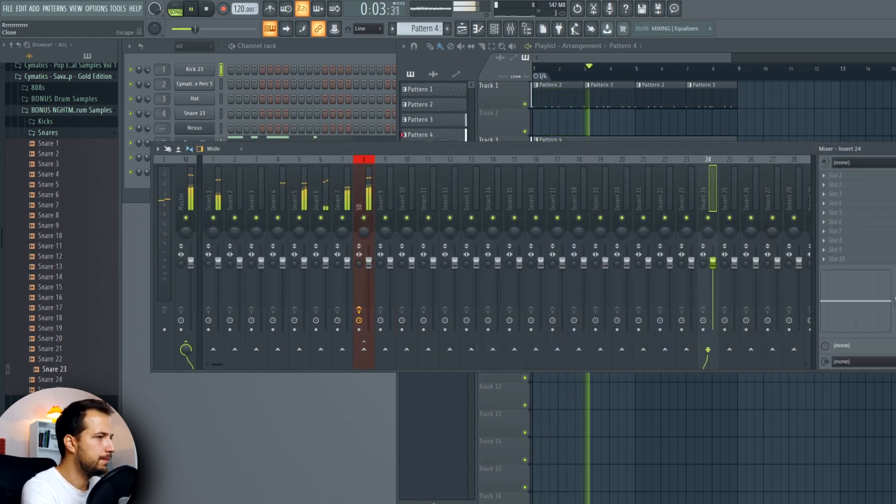
pyautogui.press('F9')
pyautogui.press('space')
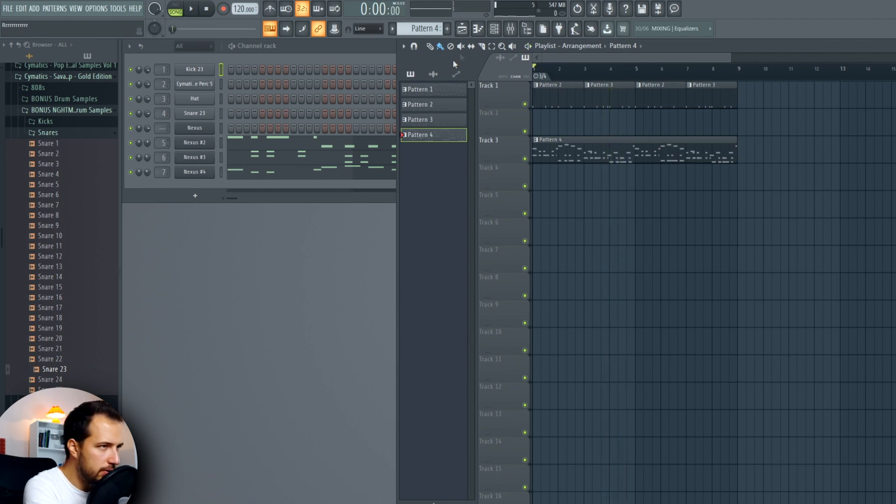
# Reopen the mixer lower on the screen and play the arrangement to check Inserts 5 and 7
pyautogui.click(510, 32)
pyautogui.click(309, 186)
pyautogui.moveTo(306, 152); pyautogui.dragTo(304, 243)
pyautogui.click(346, 279)
pyautogui.press('space')
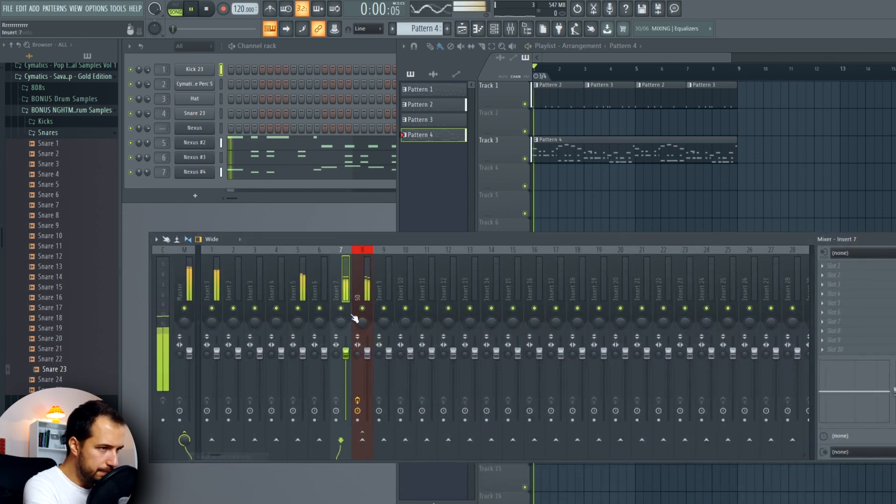
pyautogui.click(895, 239)
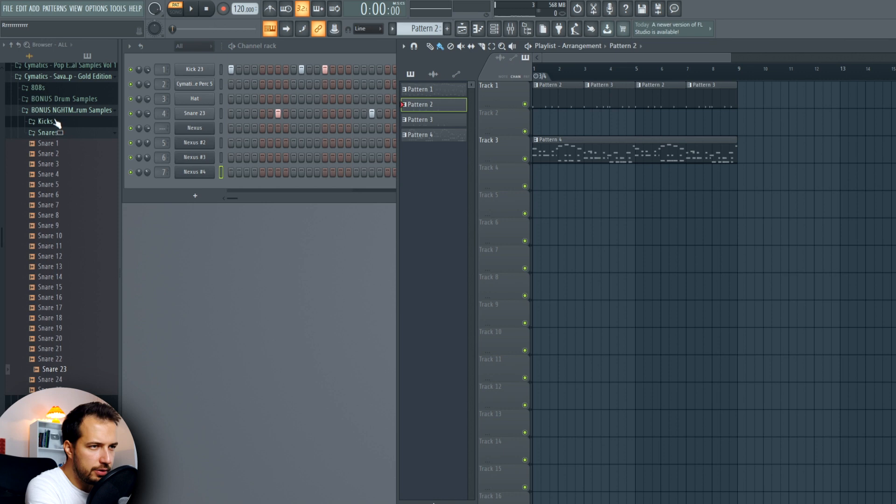
# Replace the Hat channel's sample with Cymatics - Ride 7 from the Drum One Shots cymbals
pyautogui.click(56, 122)
pyautogui.click(71, 145)
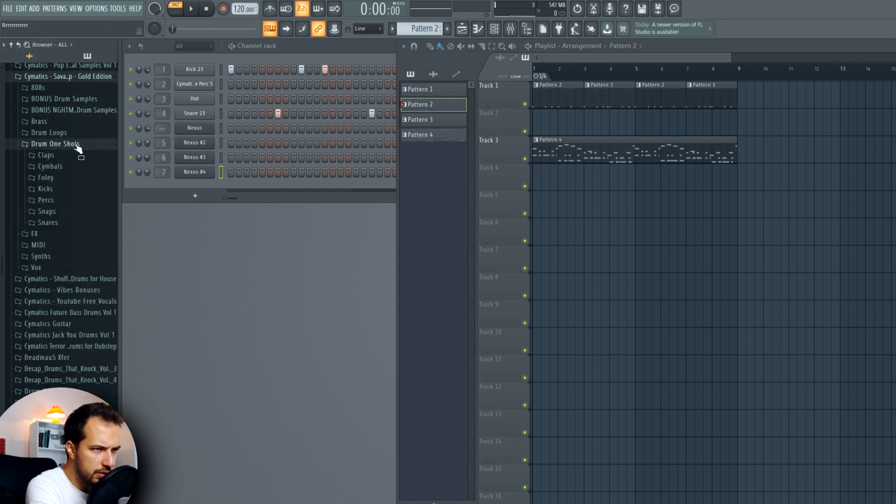
pyautogui.click(65, 167)
pyautogui.moveTo(70, 273); pyautogui.dragTo(250, 99)
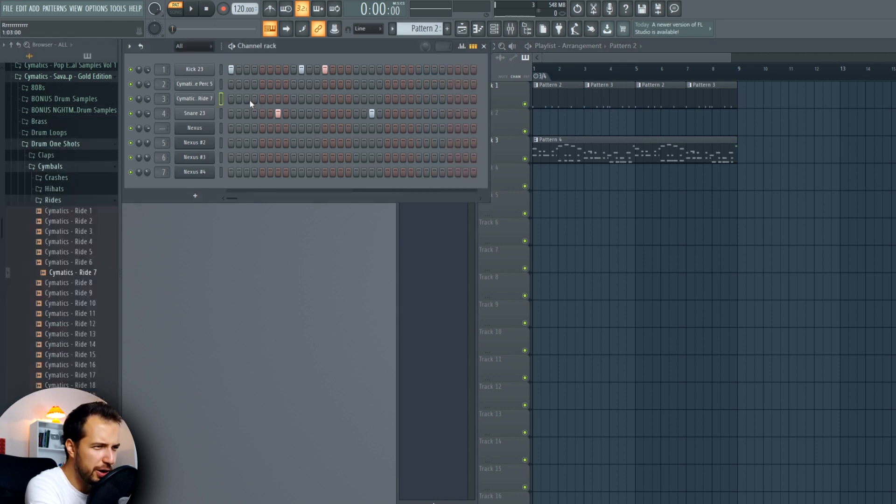
# Program ride hits on steps 4 and 10 of Pattern 2 while playing the pattern
pyautogui.click(247, 99)
pyautogui.click(255, 99)
pyautogui.press('space')
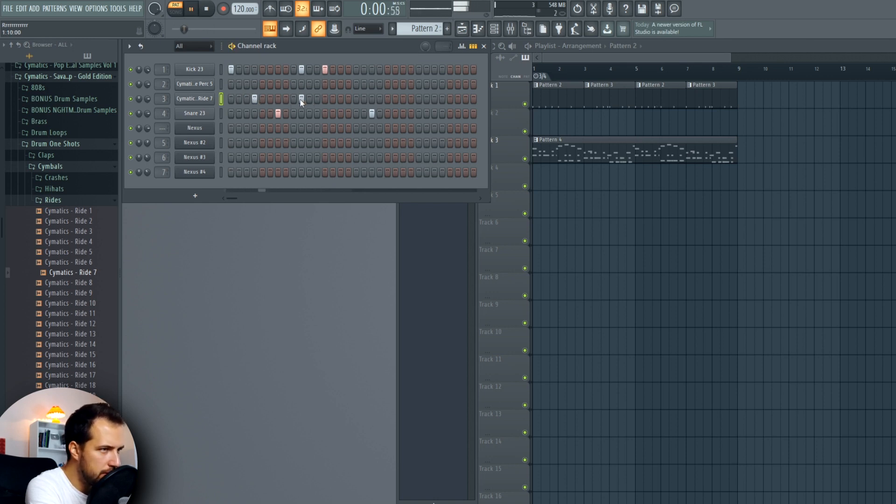
pyautogui.click(340, 99)
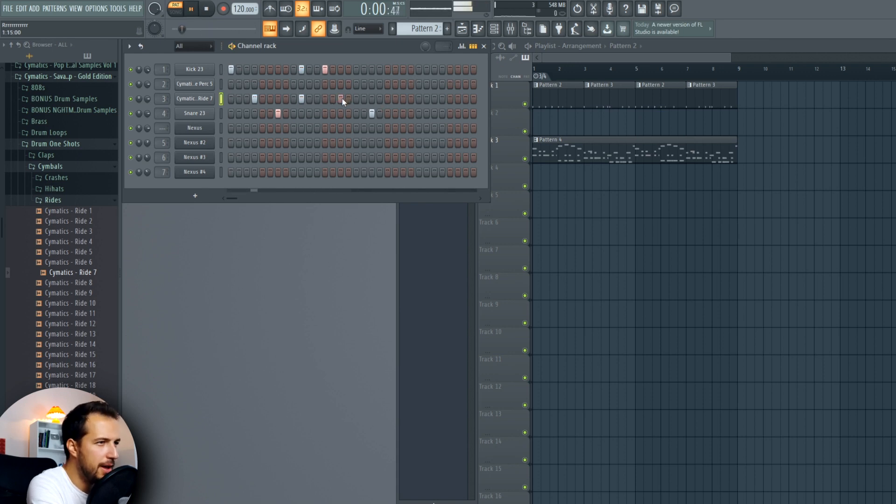
pyautogui.press('space')
# Move the ride hits out of Pattern 2 into a new Pattern 5, and repeat its clip along Track 2 with the arrangement duplicated
pyautogui.click(129, 46)
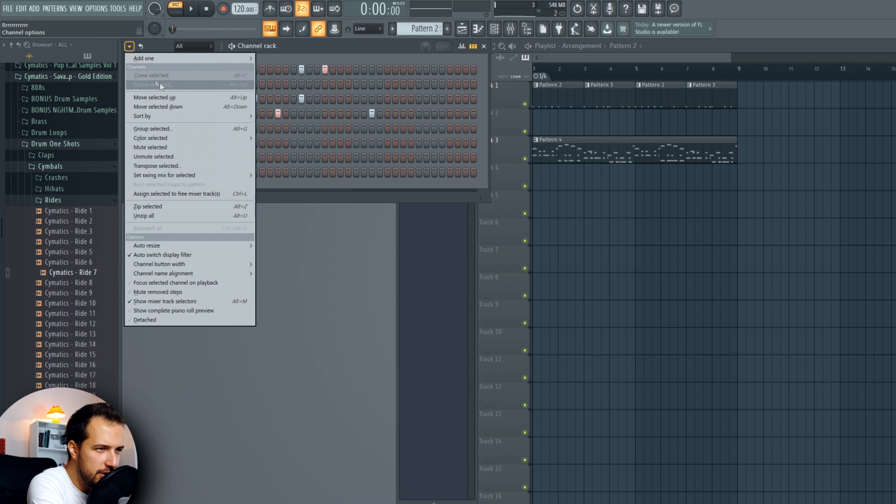
pyautogui.moveTo(206, 176)
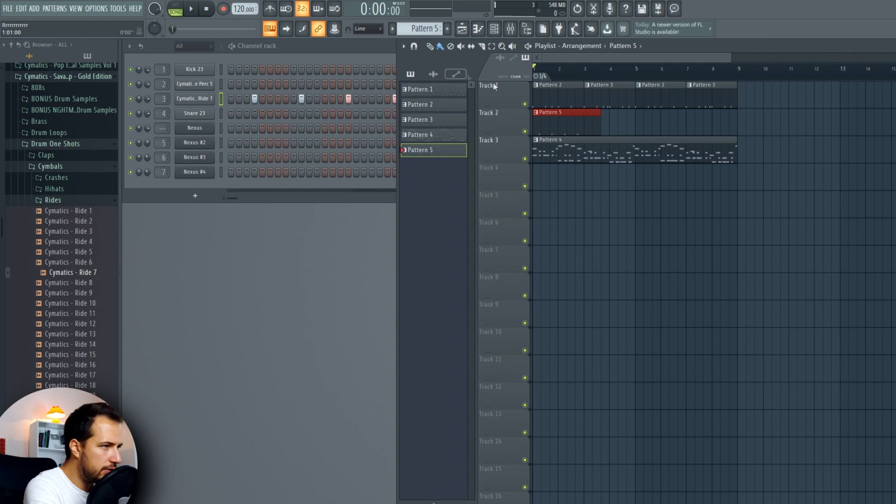
pyautogui.hotkey('ctrl', 'b')
pyautogui.hotkey('ctrl', 'b')
pyautogui.hotkey('ctrl', 'b')
pyautogui.press('space')
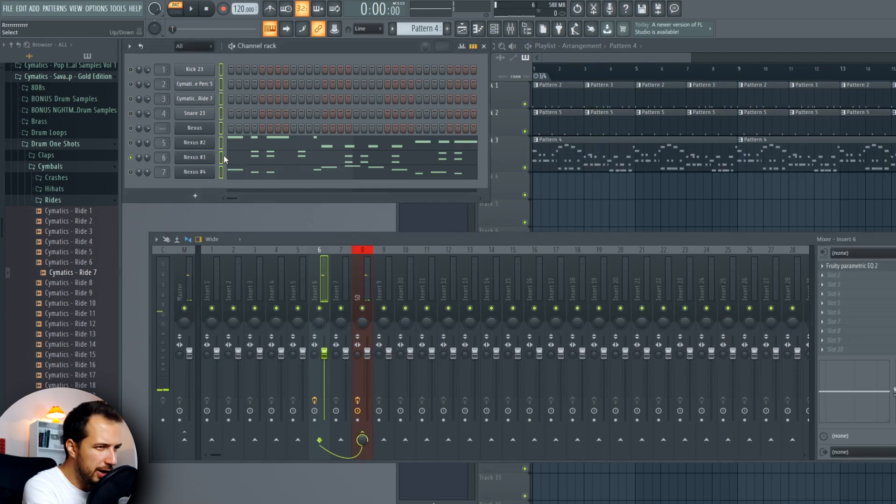
# Copy the Nexus #3 notes into the Nexus channel of Pattern 4 and play the layered result
pyautogui.click(223, 155)
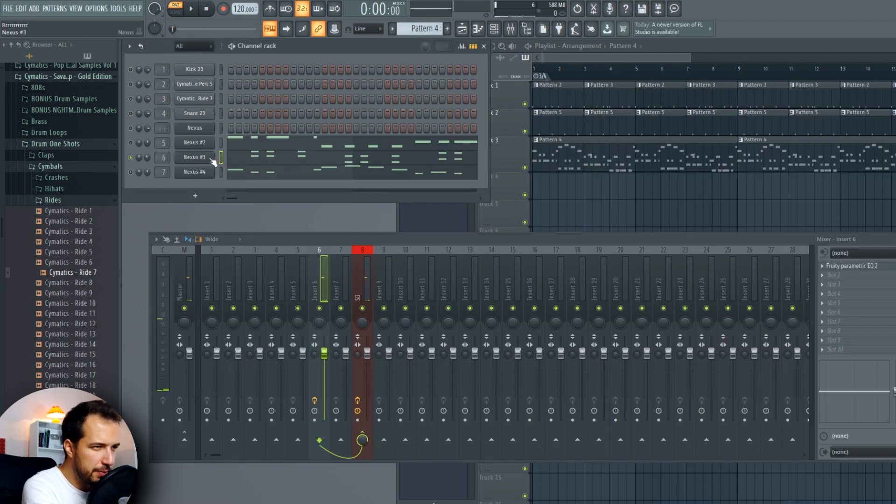
pyautogui.click(220, 128)
pyautogui.hotkey('ctrl', 'v')
pyautogui.rightClick(131, 128)
pyautogui.press('space')
# Transpose the copied Nexus notes up one octave and lower their velocities evenly, checking them in playback
pyautogui.click(273, 126)
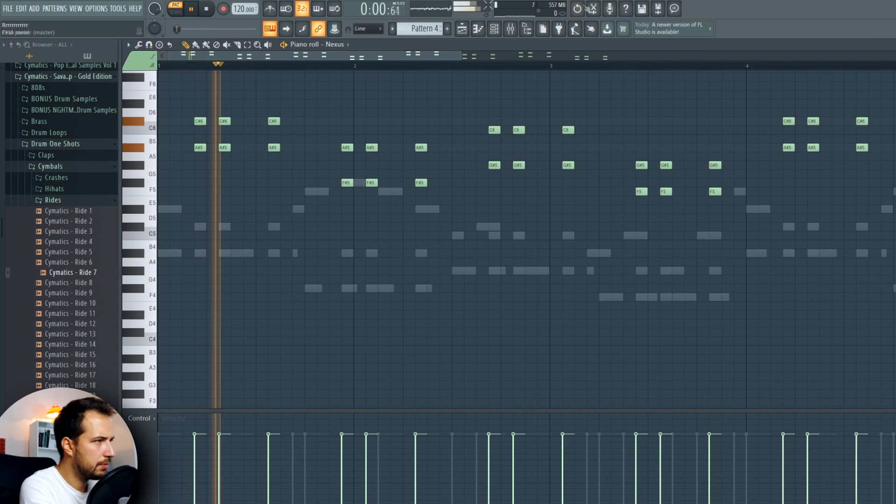
pyautogui.press('space')
pyautogui.hotkey('ctrl', 'Up')
pyautogui.press('space')
pyautogui.press('space')
pyautogui.moveTo(190, 456); pyautogui.dragTo(864, 455)
pyautogui.press('space')
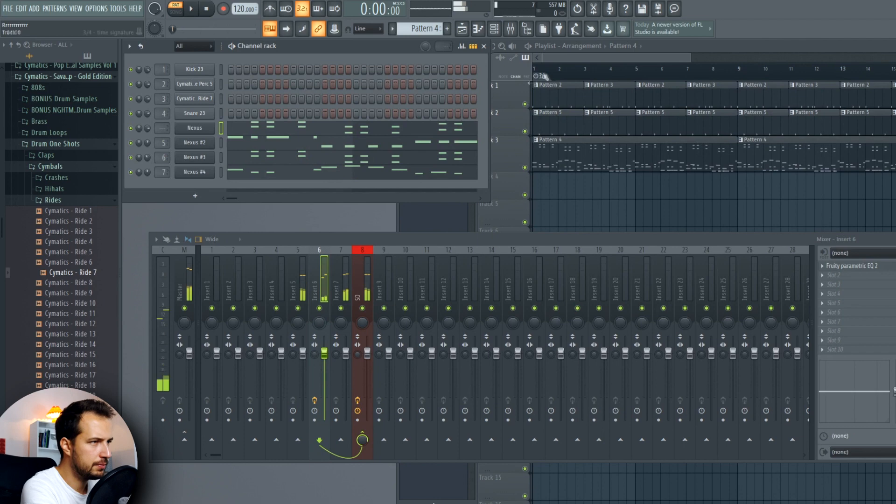
# Play the arrangement from the start and turn the Pattern 3 clip at bar 7 into a unique variation with an added snare on step 21
pyautogui.click(544, 77)
pyautogui.press('space')
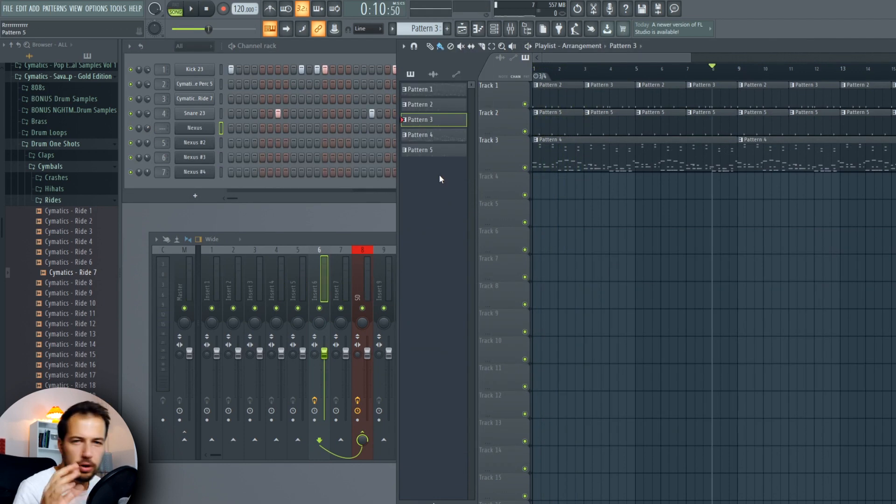
pyautogui.click(728, 73)
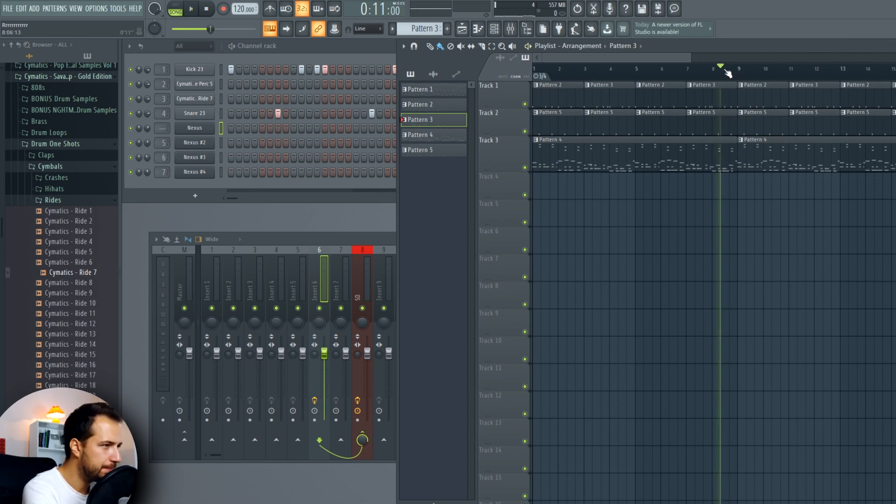
pyautogui.rightClick(691, 91)
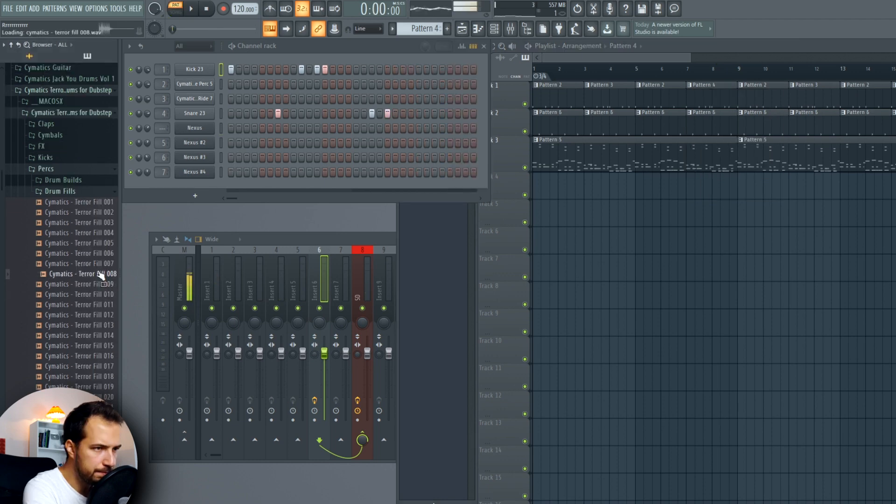
# Add Cymatics - Terror Tom 014, 015 and 016 from the Percs Toms folder as new channels
pyautogui.click(59, 192)
pyautogui.click(52, 171)
pyautogui.click(52, 171)
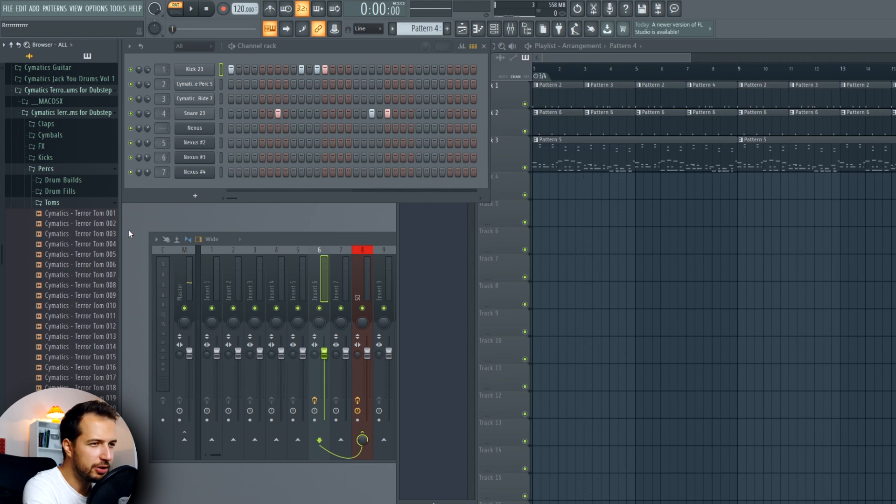
pyautogui.moveTo(91, 348); pyautogui.dragTo(200, 198)
pyautogui.moveTo(101, 367); pyautogui.dragTo(201, 213)
# Program a tom fill in Pattern 4 with Tom 014 on step 22, Tom 015 on step 23 and Tom 016 on step 24
pyautogui.press('space')
pyautogui.click(395, 187)
pyautogui.click(403, 201)
pyautogui.click(411, 216)
pyautogui.press('space')
# Listen to the tom fill in song mode from bar 7
pyautogui.press('l')
pyautogui.click(688, 69)
pyautogui.press('space')
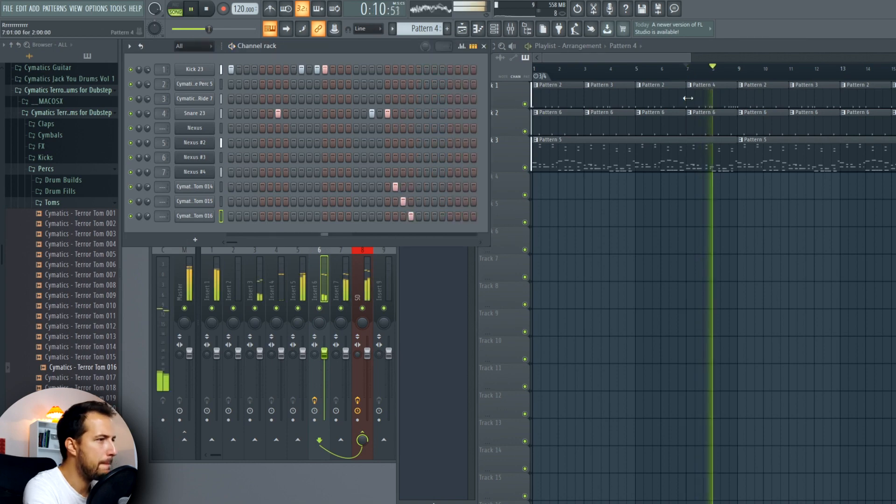
pyautogui.moveTo(678, 57); pyautogui.dragTo(698, 60)
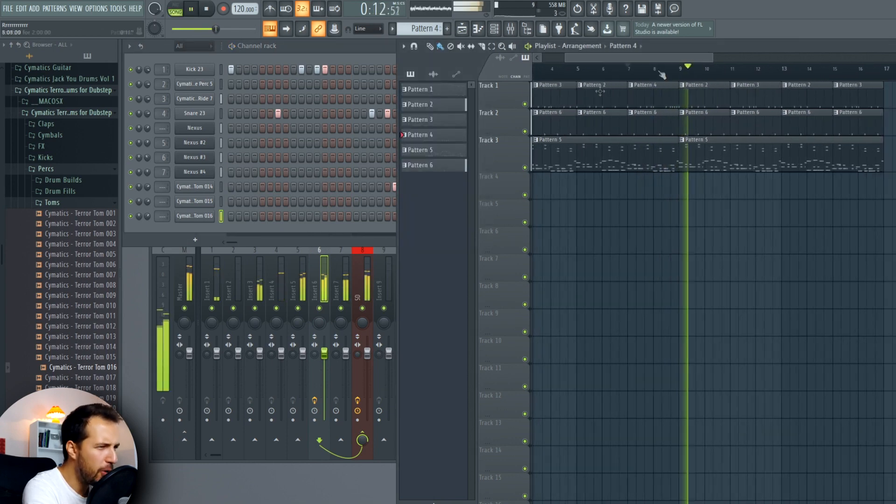
pyautogui.press('space')
# Place Cymatics - Terror Crash 002 on Track 4 at bars 1 and 9, and set the tempo to 128 BPM
pyautogui.click(147, 202)
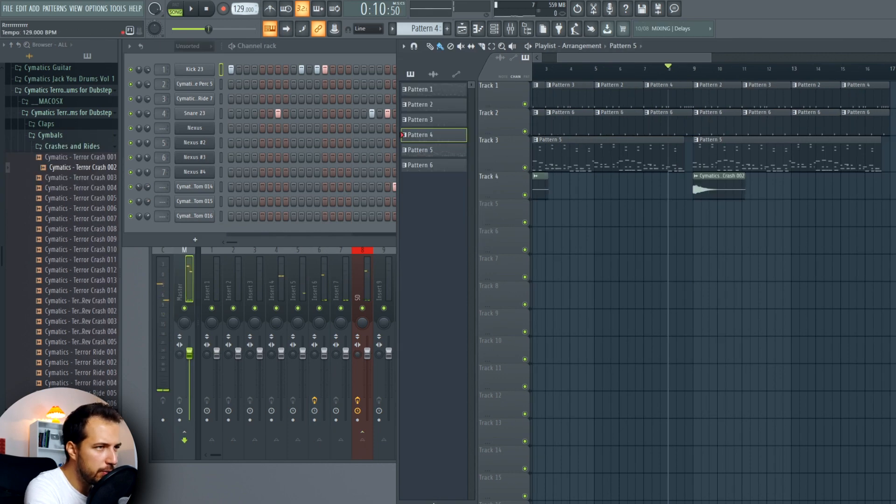
pyautogui.press('space')
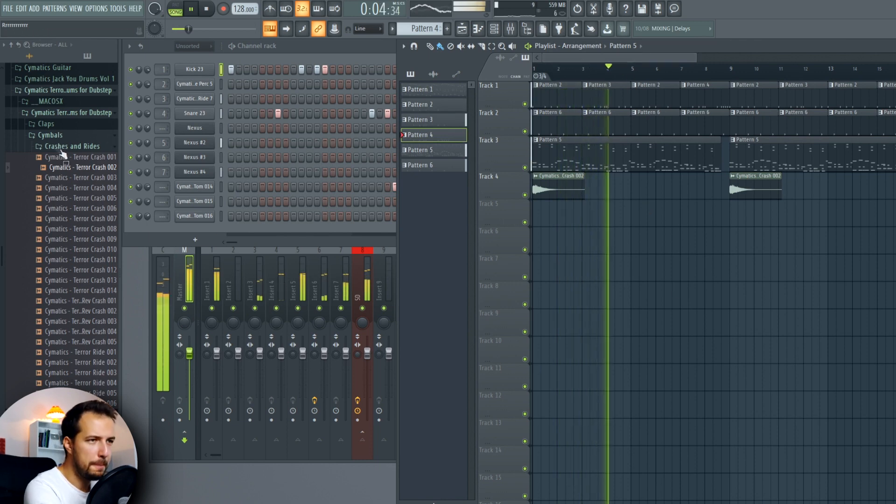
# Add Chant8 from the Future Bass By Singular Sounds FX folder as a channel and program it on steps 4 and 16 of new Pattern 7
pyautogui.click(44, 113)
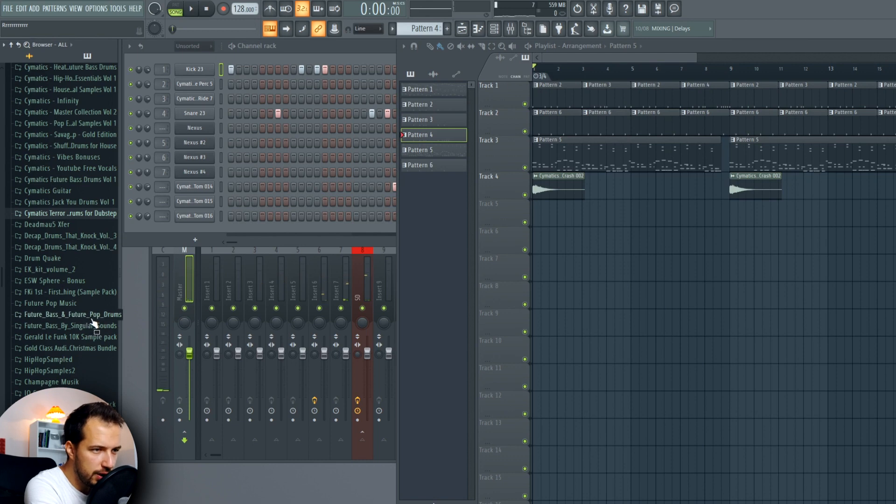
pyautogui.click(93, 324)
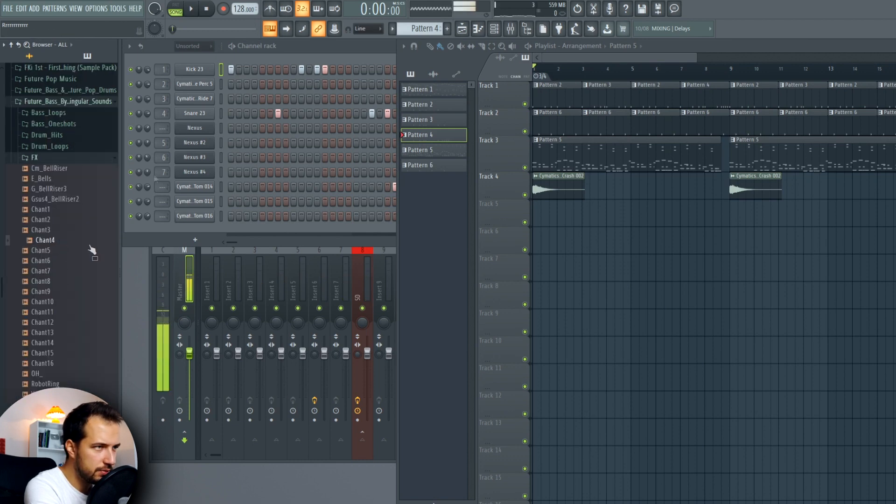
pyautogui.click(450, 30)
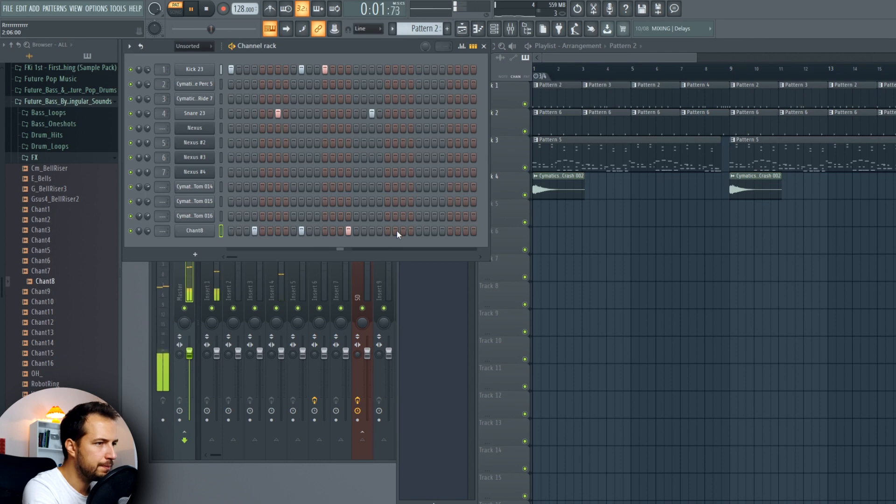
pyautogui.click(397, 231)
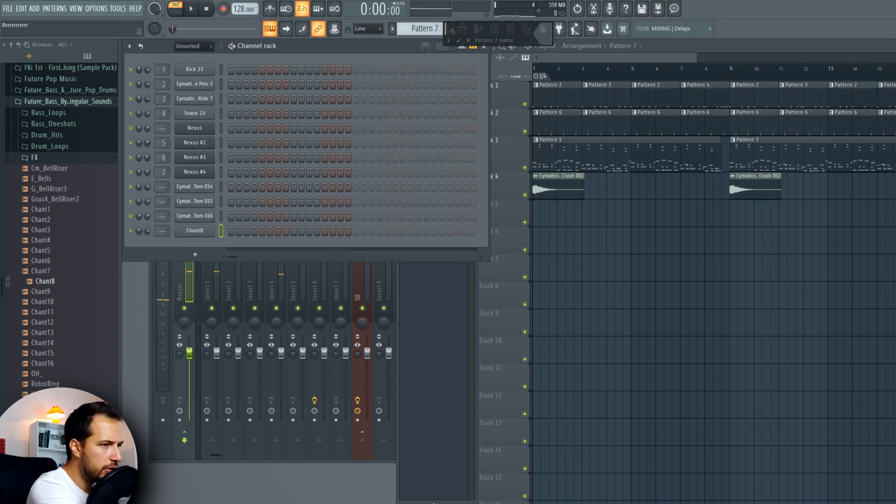
# Place the OH_ sample on Track 5 just before bar 9, lay Pattern 7 on Track 6, and repeat the arrangement from bar 17
pyautogui.moveTo(38, 373); pyautogui.dragTo(79, 377)
pyautogui.moveTo(745, 229); pyautogui.dragTo(724, 212)
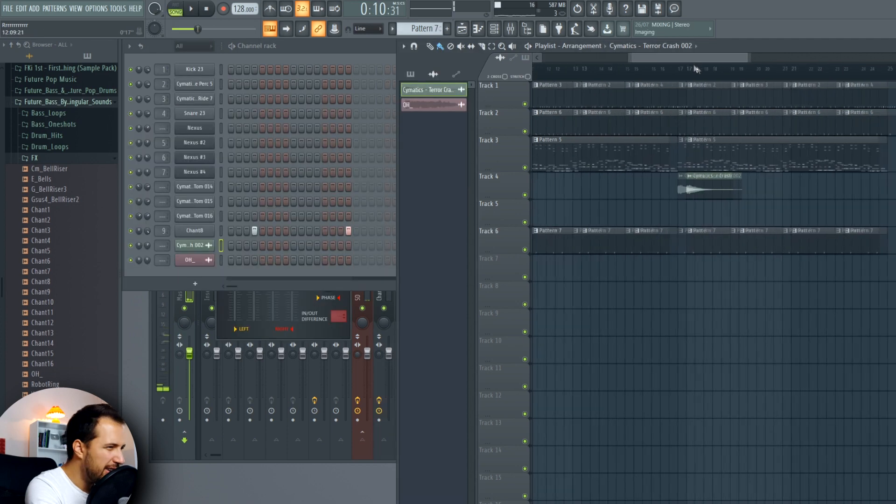
pyautogui.click(640, 71)
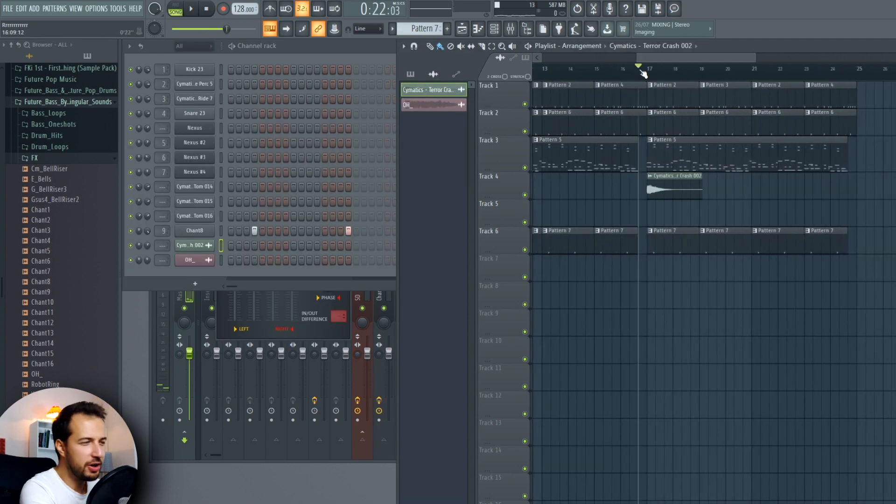
# Select Patterns 1 to 7 in the picker and try a green to dark orange color gradient on them
pyautogui.moveTo(647, 57); pyautogui.dragTo(546, 59)
pyautogui.click(412, 74)
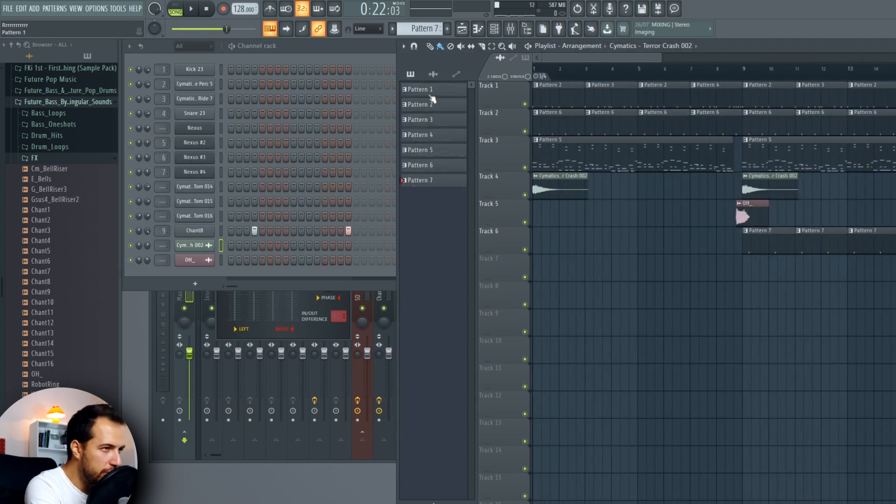
pyautogui.click(430, 91)
pyautogui.keyDown('shift'); pyautogui.click(437, 183); pyautogui.keyUp('shift')
pyautogui.rightClick(434, 91)
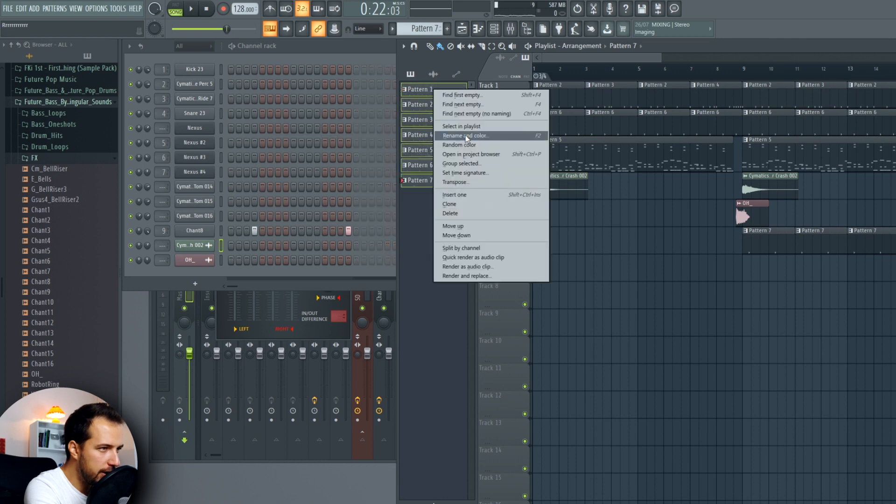
pyautogui.click(466, 137)
pyautogui.click(443, 135)
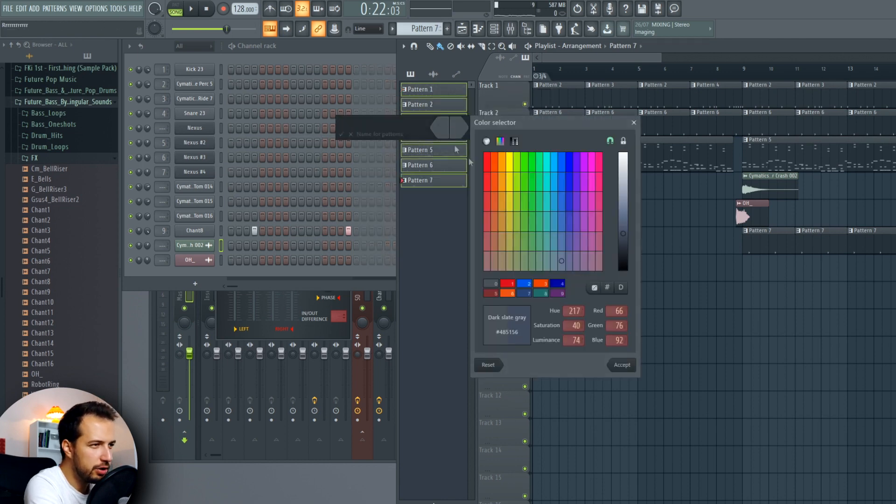
pyautogui.click(528, 166)
pyautogui.doubleClick(495, 165)
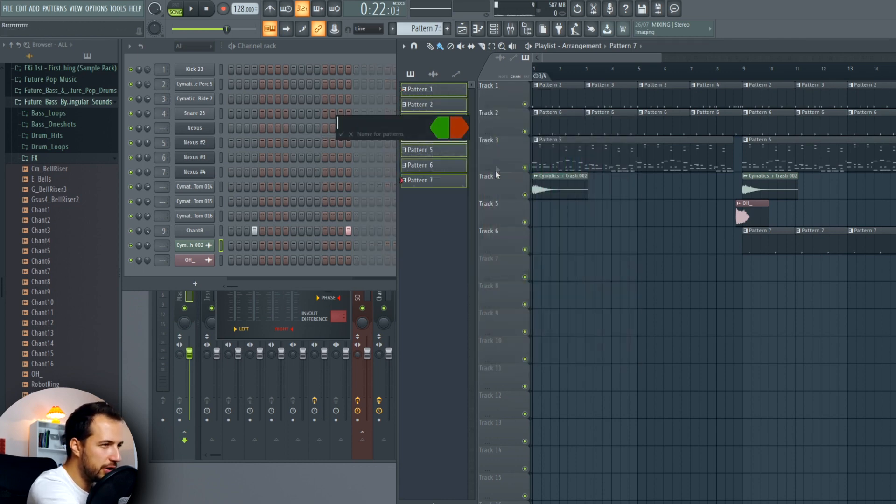
# Change the pattern color gradient to bright orange through red and apply it to Patterns 1 to 7
pyautogui.click(441, 129)
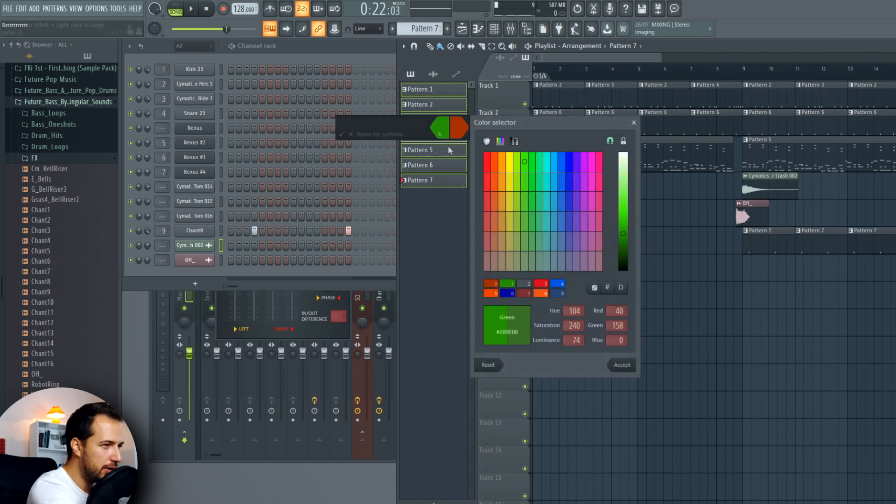
pyautogui.click(496, 330)
pyautogui.click(490, 164)
pyautogui.moveTo(625, 216)
pyautogui.mouseDown()
pyautogui.moveTo(624, 201)
pyautogui.moveTo(625, 215)
pyautogui.mouseUp()
pyautogui.press('Return')
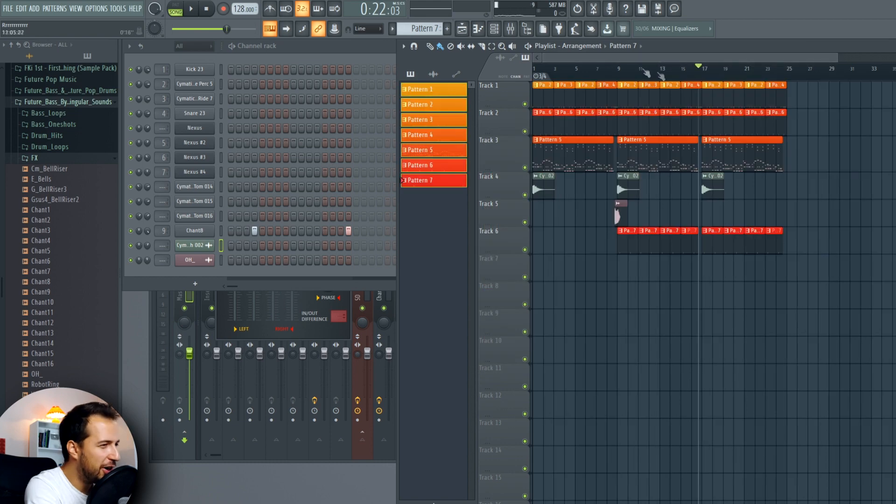
# Delete the Pattern 5 clip at bar 17 and create Pattern 8 with a Serum channel below Nexus #4
pyautogui.rightClick(766, 160)
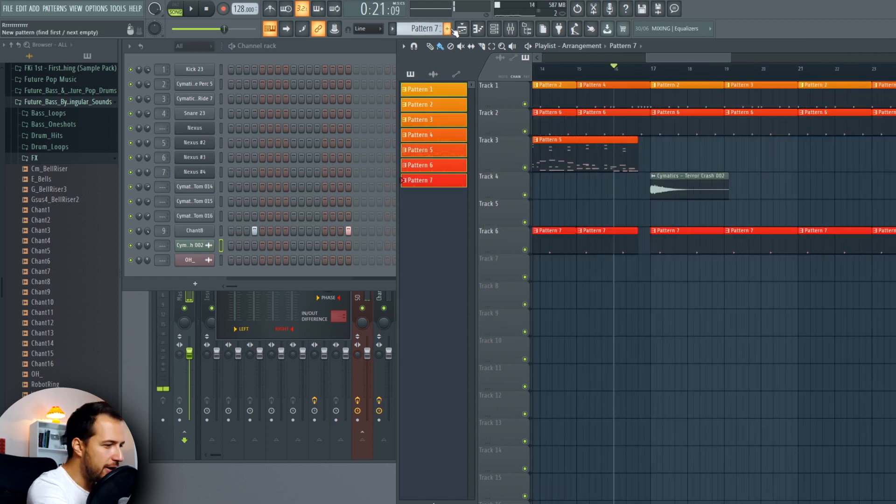
pyautogui.click(449, 29)
pyautogui.rightClick(204, 173)
pyautogui.click(250, 258)
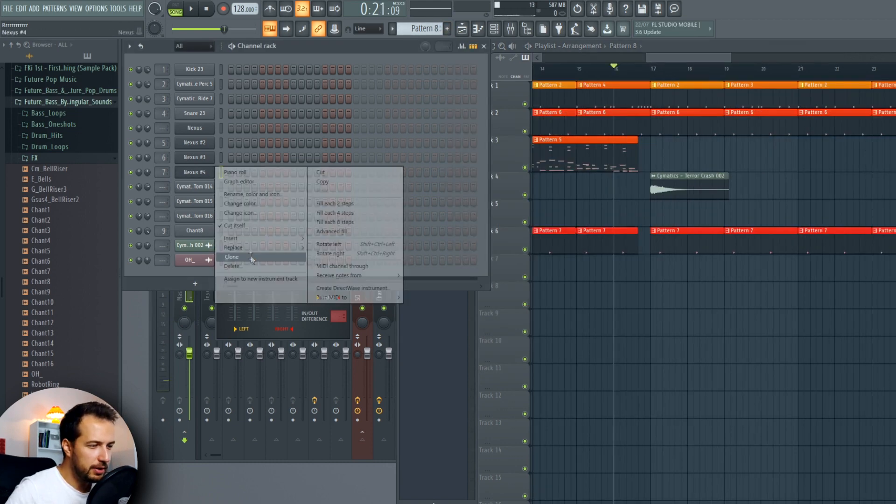
pyautogui.click(351, 48)
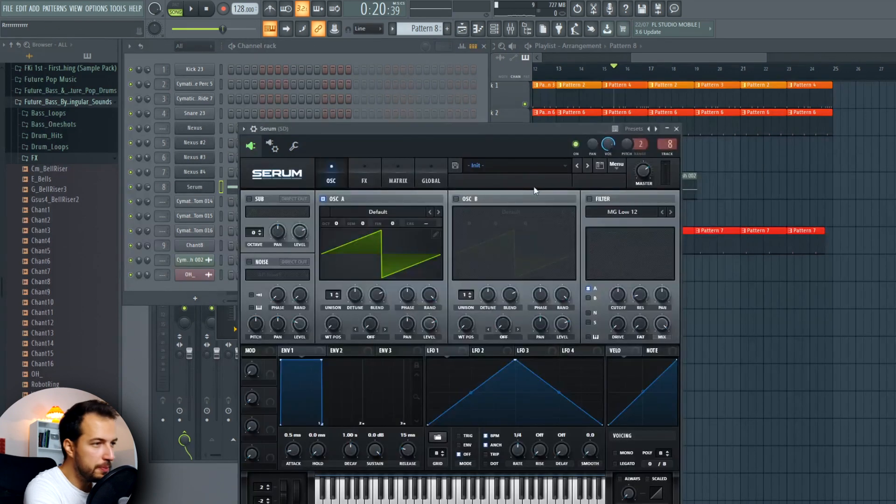
# Load the Dubstepy preset in Serum and play its bass line in Pattern 8, placed on Track 3 at bar 17
pyautogui.click(656, 129)
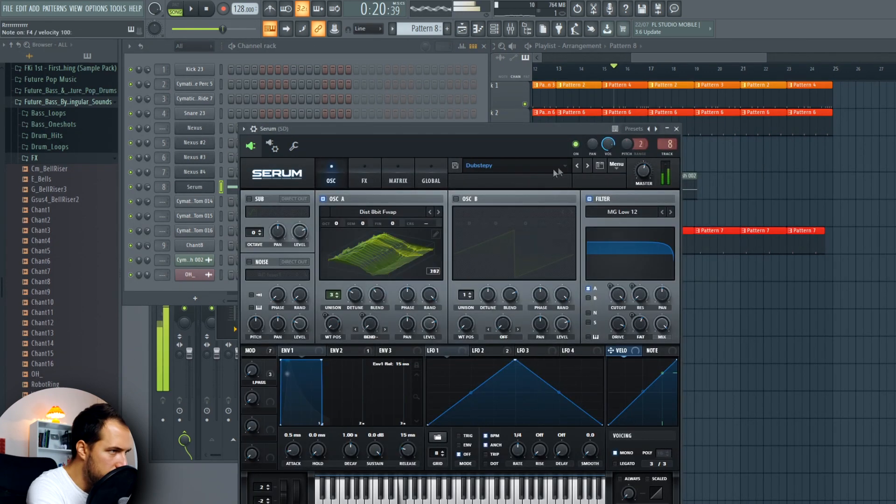
pyautogui.click(677, 129)
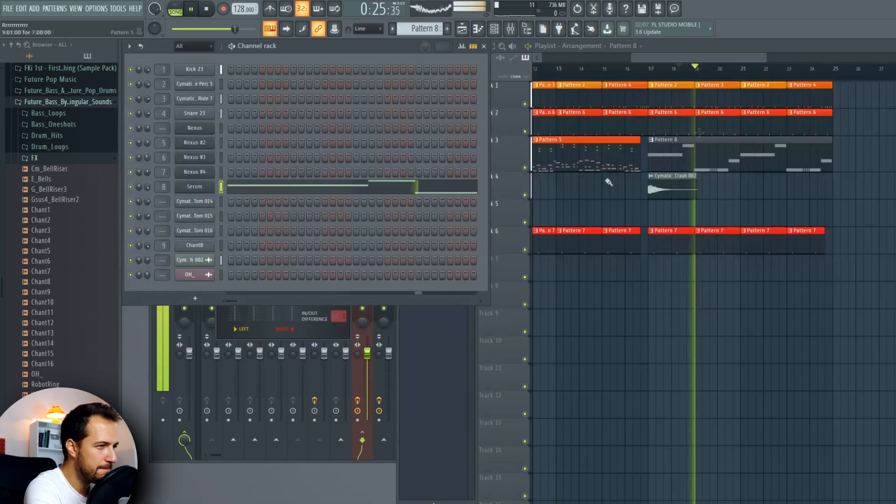
pyautogui.rightClick(676, 301)
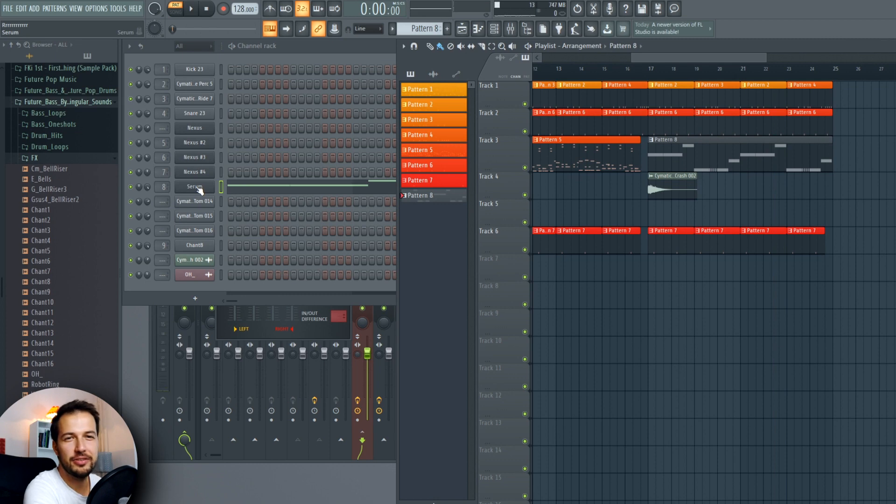
# Reopen the Serum channel's instrument window to review the bass sound
pyautogui.click(200, 190)
pyautogui.click(194, 187)
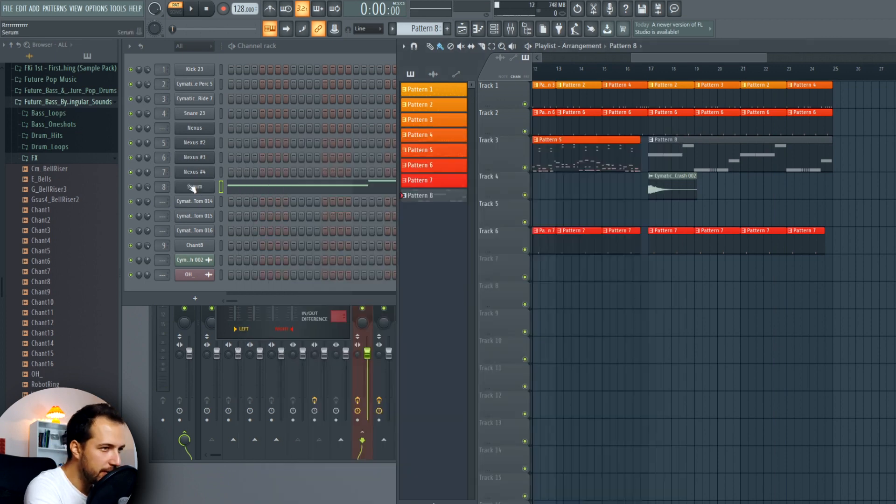
pyautogui.click(194, 188)
pyautogui.click(672, 154)
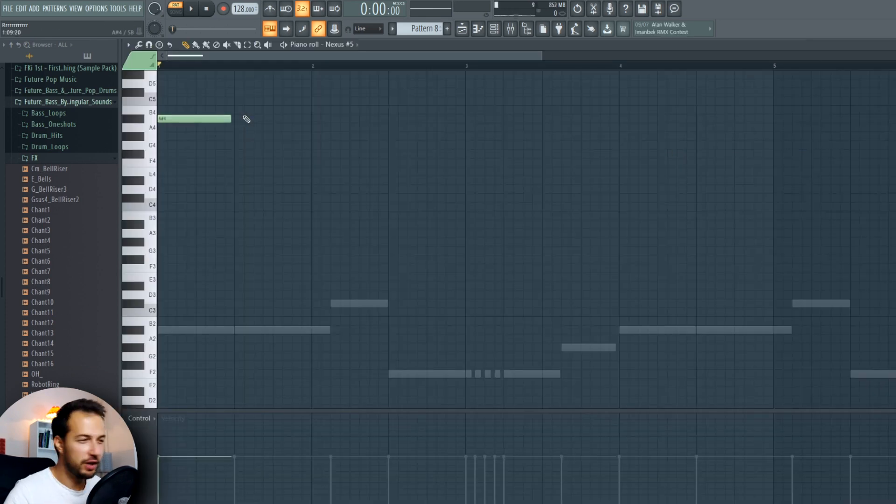
# Write a Nexus #5 melody in Pattern 8 after the long A#4: shorter F5, D#5, C#5, C5, G#4 and F#4 notes, playing it back
pyautogui.scroll(2, 245, 119)
pyautogui.click(243, 90)
pyautogui.press('space')
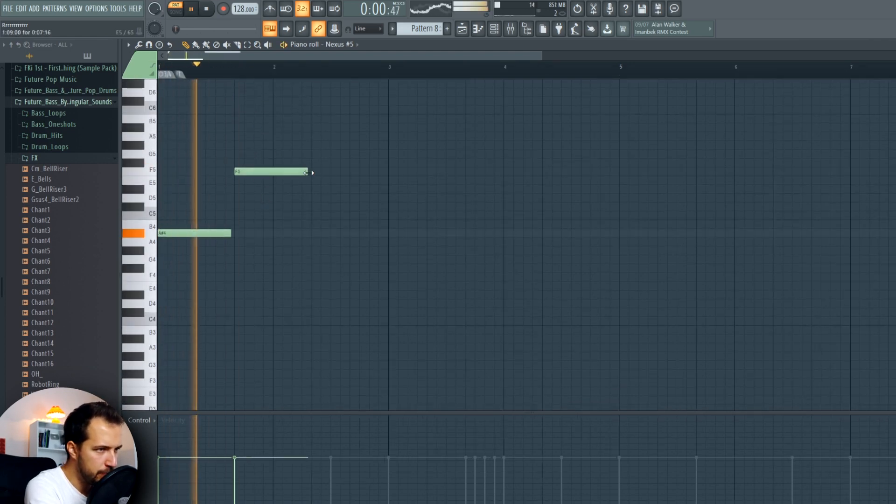
pyautogui.moveTo(310, 172); pyautogui.dragTo(266, 171)
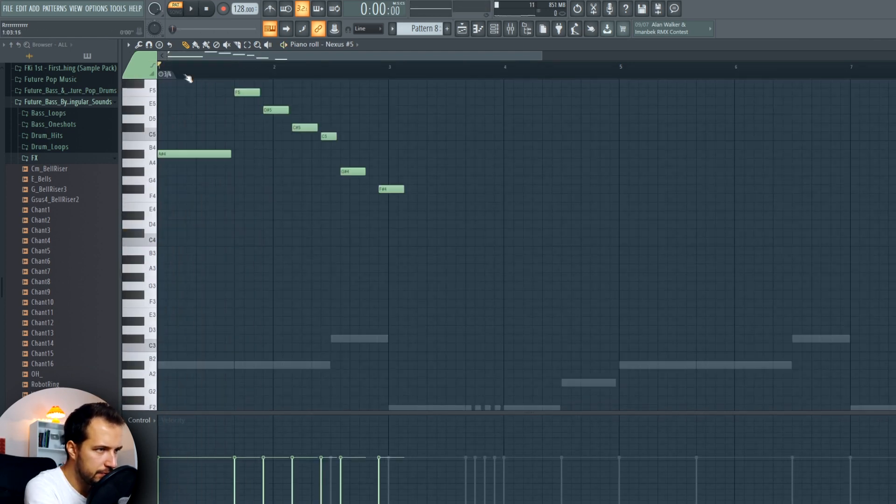
pyautogui.press('space')
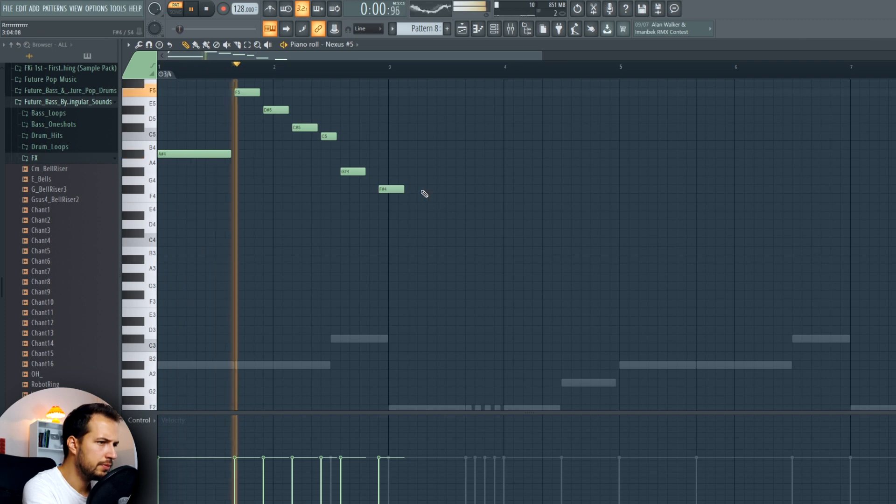
pyautogui.scroll(1, 413, 190)
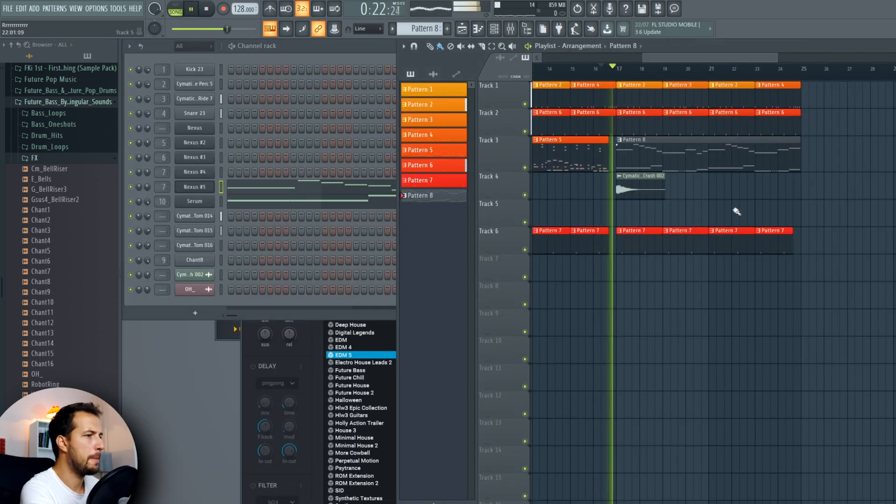
# Set the Nexus #5 channel volume to 53% while playing the arrangement through Pattern 8 from bar 17
pyautogui.moveTo(148, 187); pyautogui.dragTo(148, 180)
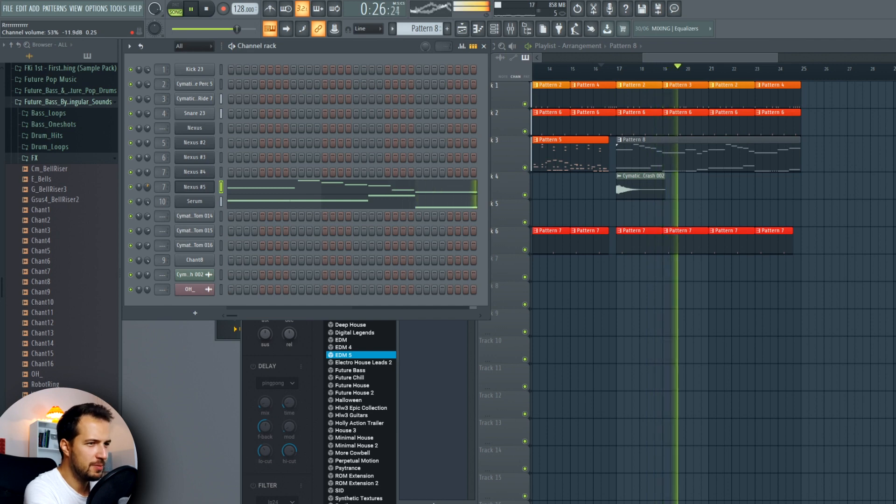
pyautogui.rightClick(830, 209)
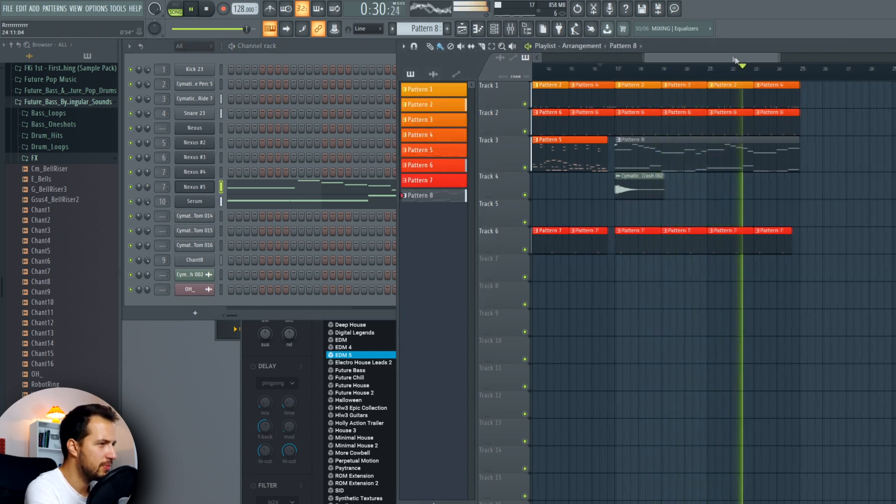
pyautogui.moveTo(765, 58); pyautogui.dragTo(777, 57)
pyautogui.scroll(-2, 761, 74)
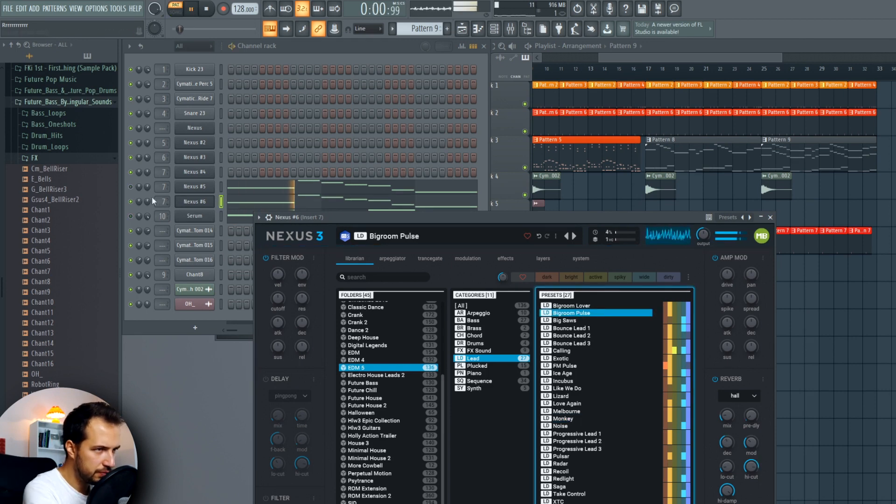
# Unmute the Nexus #5 channel, open the Nexus #6 notes in Pattern 9 and play back the finished arrangement
pyautogui.click(130, 188)
pyautogui.click(232, 203)
pyautogui.scroll(5, 250, 201)
pyautogui.press('space')
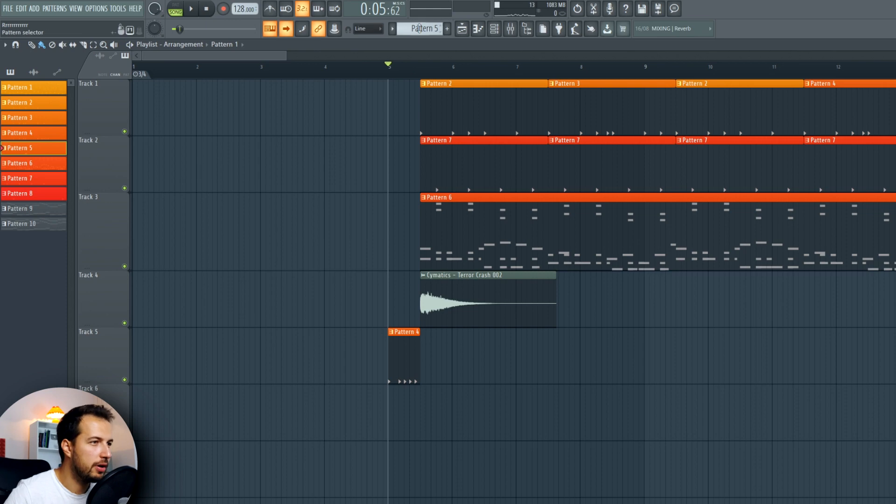
pyautogui.press('space')
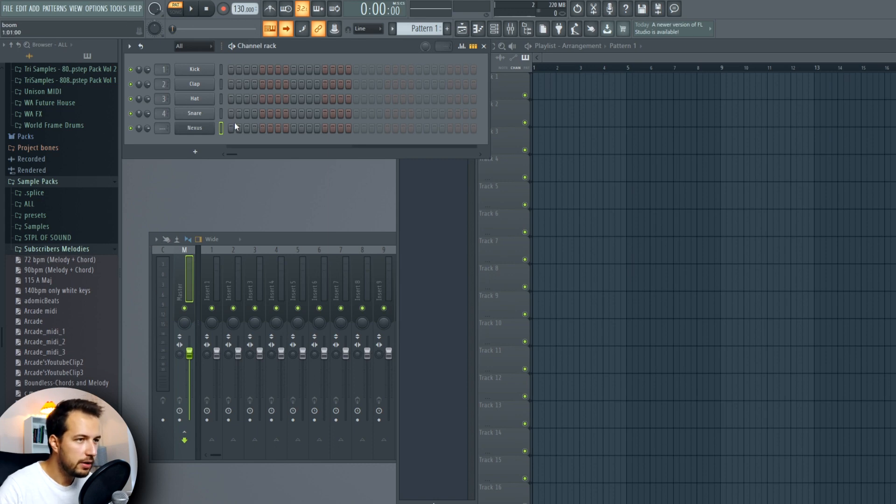
# Audition the memphy_midimelody_bingbong69 MIDI on the Nexus channel with its notes in a maximized piano roll
pyautogui.click(191, 9)
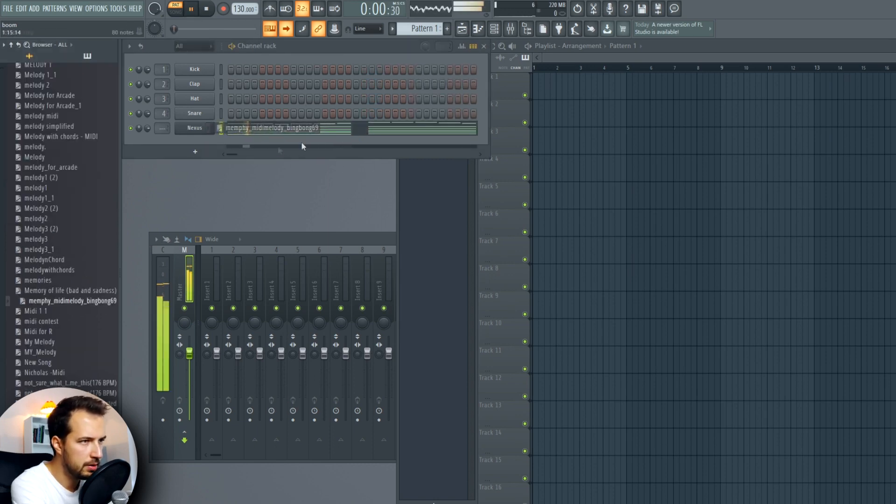
pyautogui.click(273, 134)
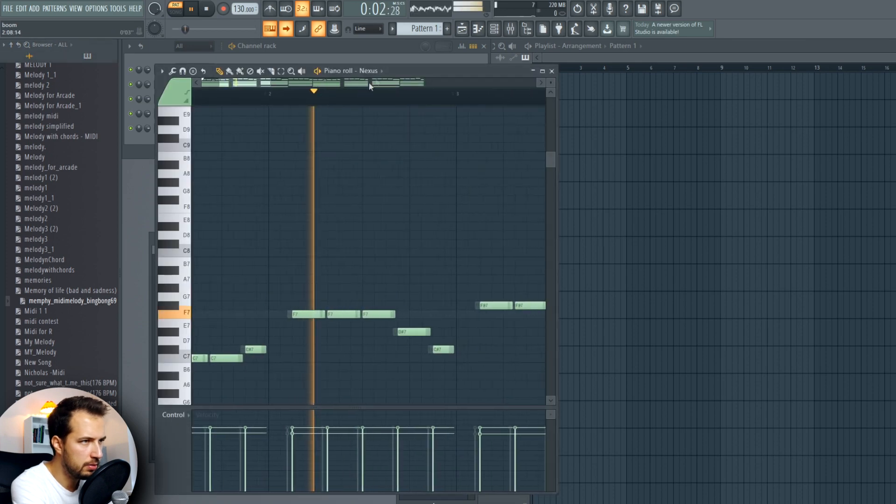
pyautogui.doubleClick(409, 71)
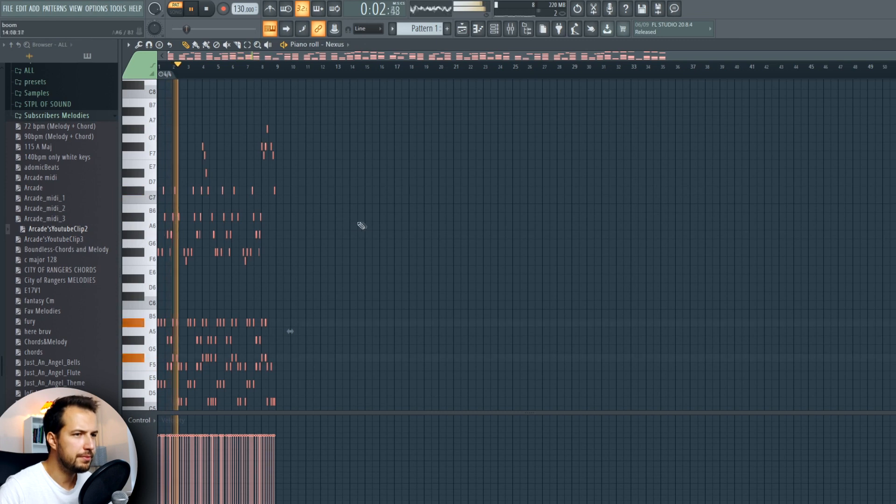
# Load the Arcade'sYoutubeClip2 MIDI onto the Nexus channel and play it at 105 BPM while examining its chords and melody
pyautogui.scroll(-6, 360, 224)
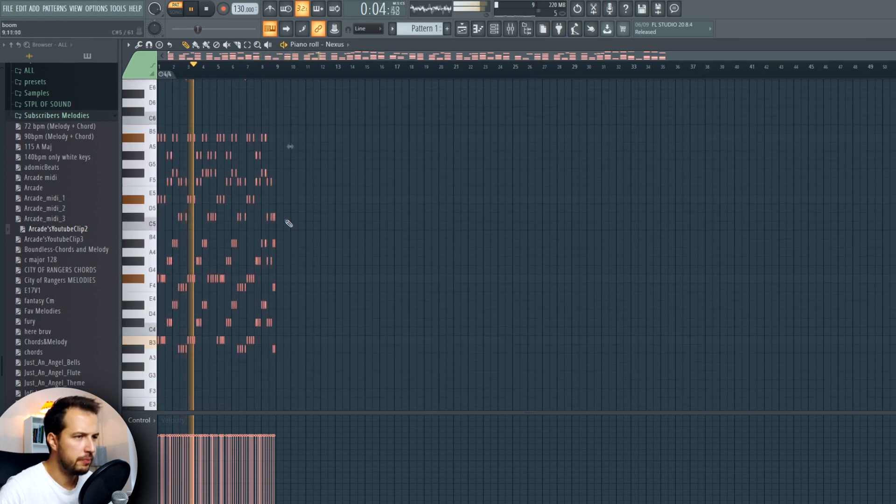
pyautogui.scroll(3, 196, 209)
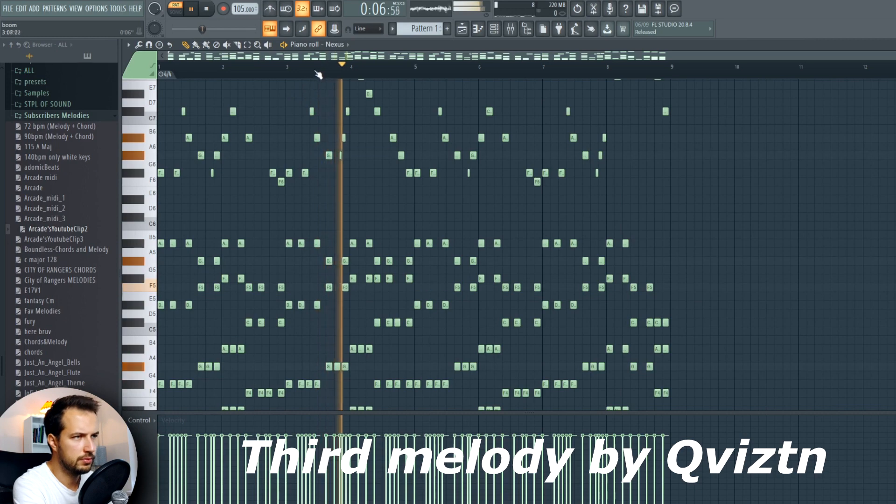
pyautogui.scroll(2, 318, 93)
pyautogui.scroll(3, 422, 176)
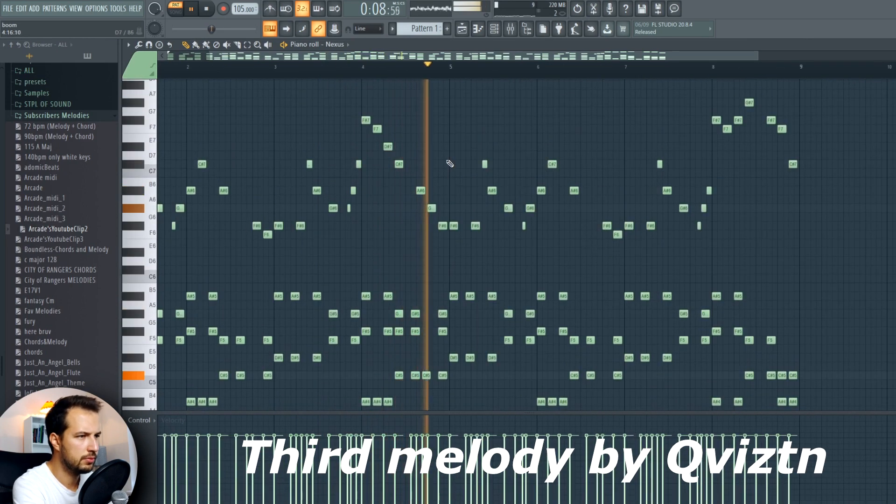
pyautogui.scroll(-2, 435, 70)
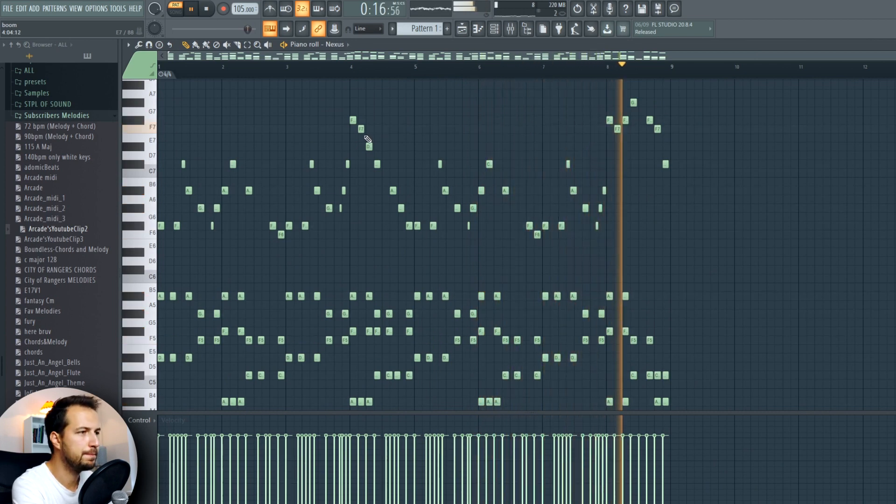
# Set the tempo to 110 BPM and copy the lowest note line of the Nexus part in Pattern 1
pyautogui.scroll(-1, 417, 182)
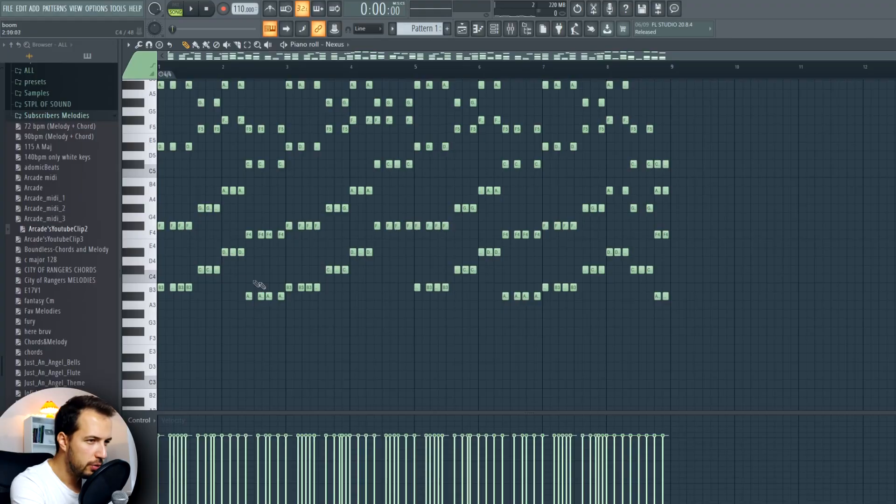
pyautogui.moveTo(227, 259); pyautogui.dragTo(93, 301)
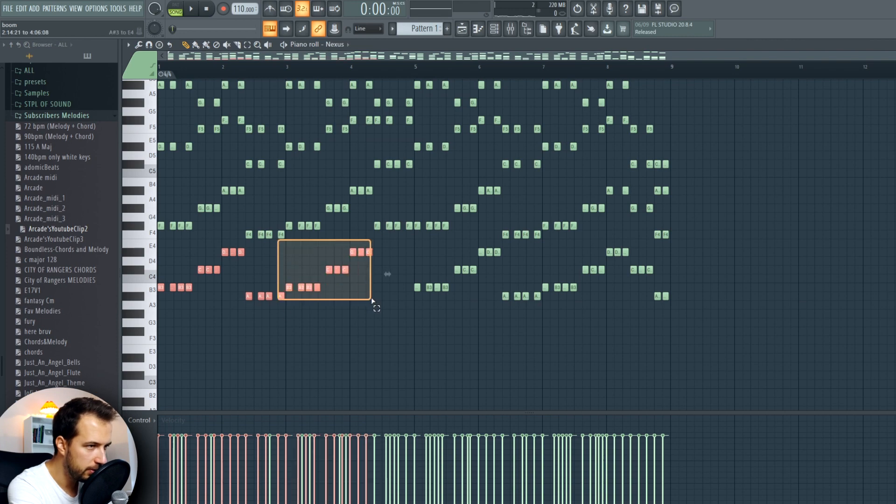
pyautogui.moveTo(372, 301); pyautogui.dragTo(372, 301)
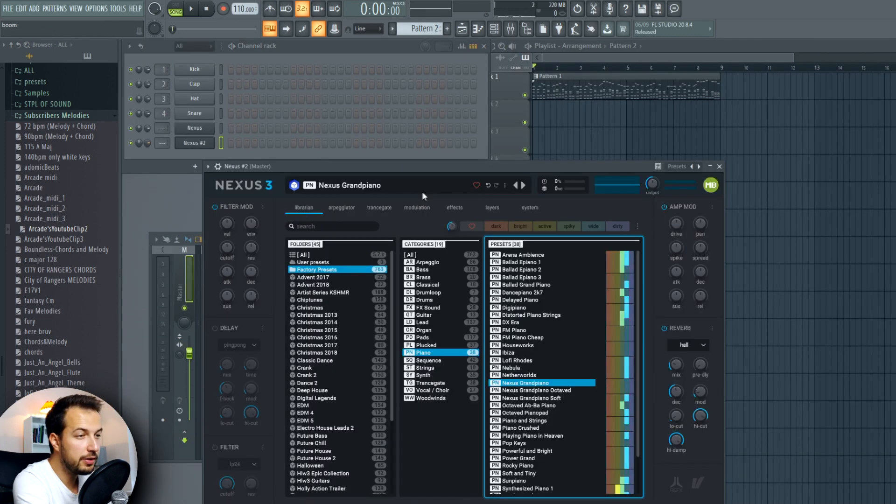
# Load the factory Bass preset Basic Saw on Nexus #2, paste the bass line into Pattern 2 and play it
pyautogui.click(422, 270)
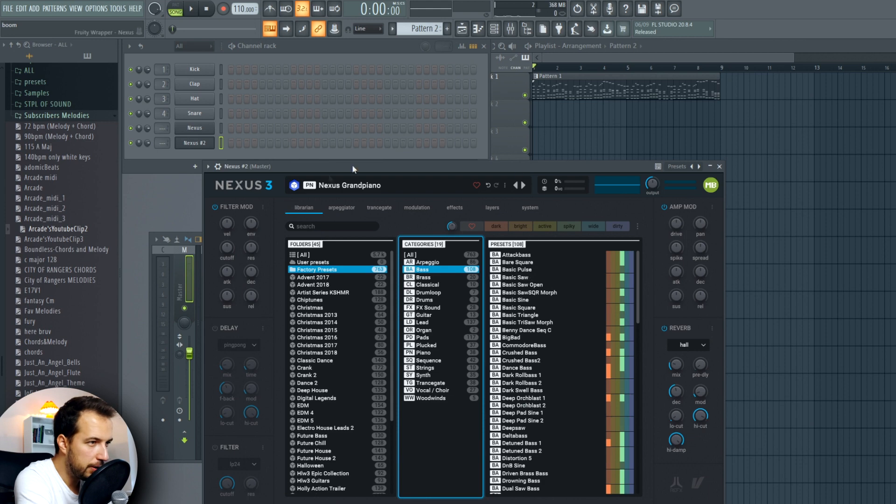
pyautogui.click(518, 279)
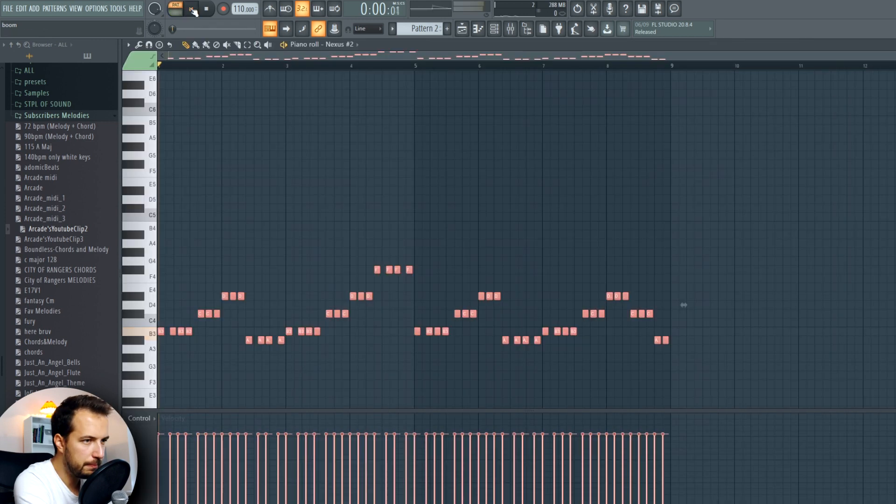
pyautogui.click(192, 9)
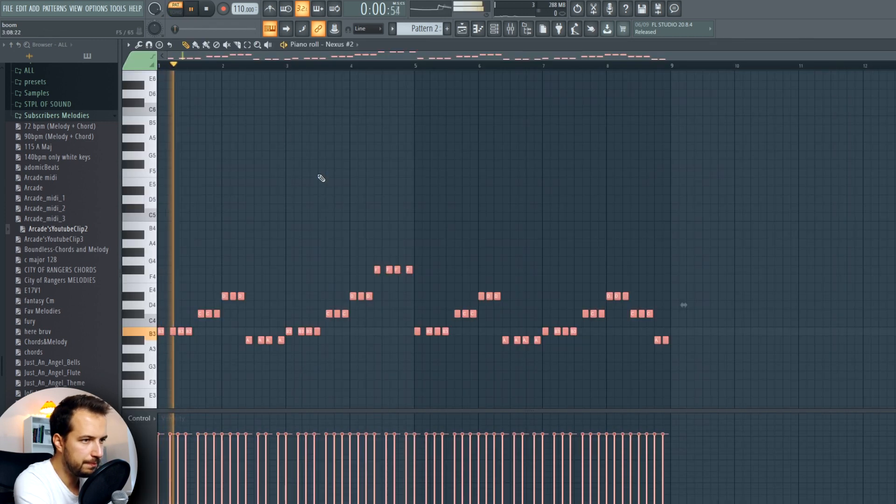
pyautogui.scroll(-3, 301, 147)
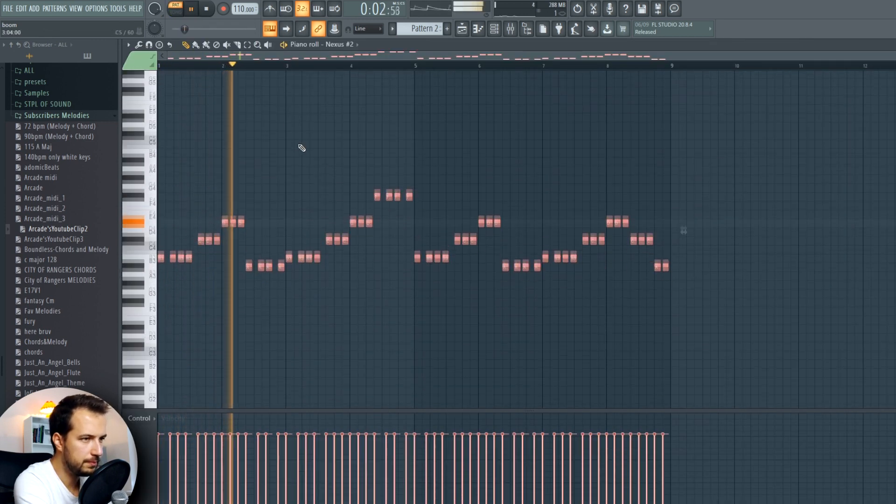
# Clone the Nexus #2 channel and load a preset from the factory Piano category in the copy
pyautogui.keyDown('ctrl'); pyautogui.click(234, 139); pyautogui.keyUp('ctrl')
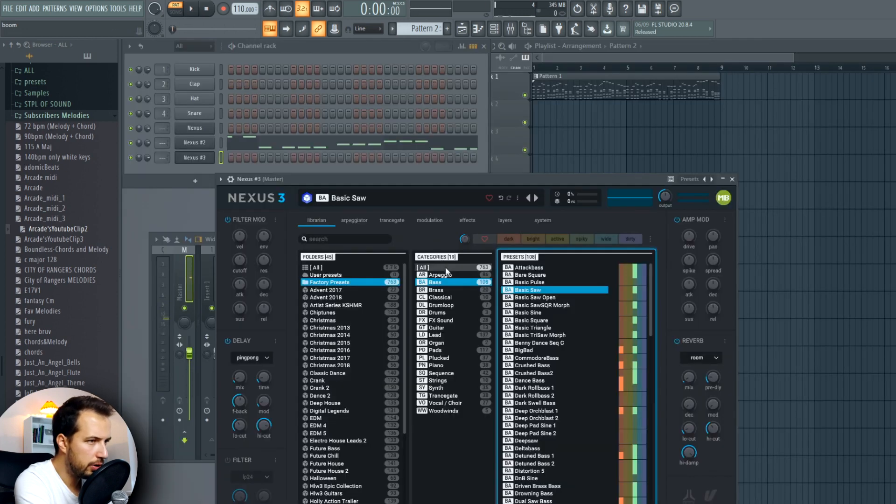
pyautogui.click(450, 366)
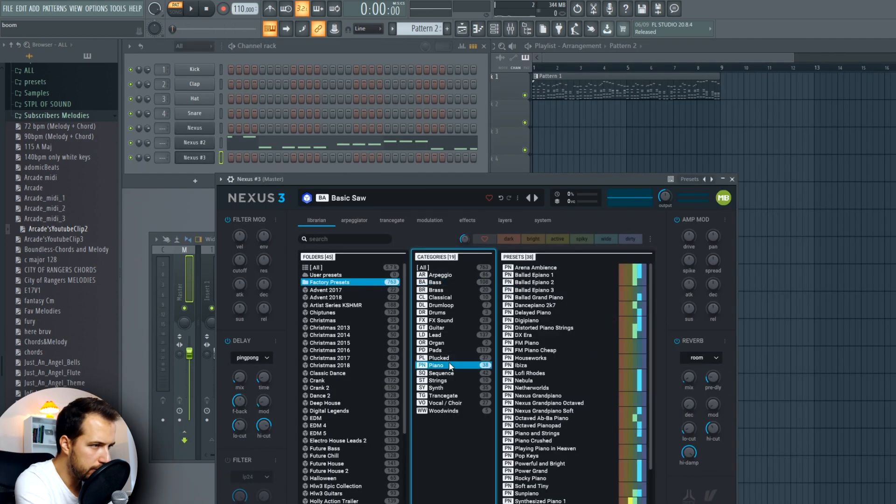
pyautogui.scroll(-2, 544, 374)
pyautogui.click(542, 413)
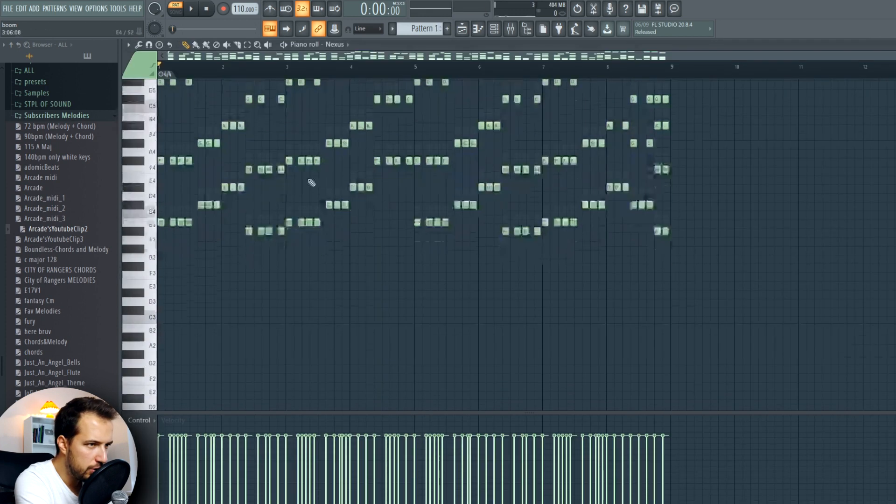
# Copy all Nexus notes up to A#5 from Pattern 1 into Nexus #3 in Pattern 2 and play the chords
pyautogui.scroll(2, 614, 294)
pyautogui.moveTo(724, 361); pyautogui.dragTo(159, 215)
pyautogui.scroll(2, 614, 182)
pyautogui.moveTo(730, 135); pyautogui.dragTo(119, 409)
pyautogui.scroll(5, 475, 242)
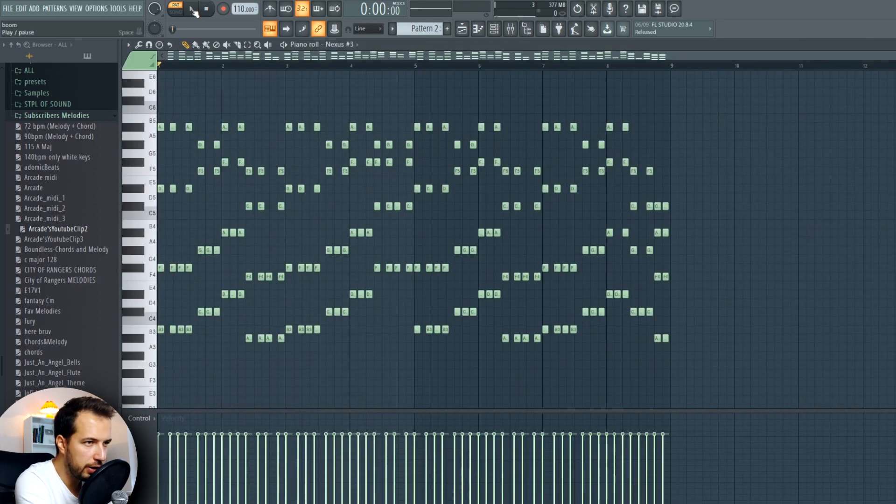
pyautogui.click(192, 10)
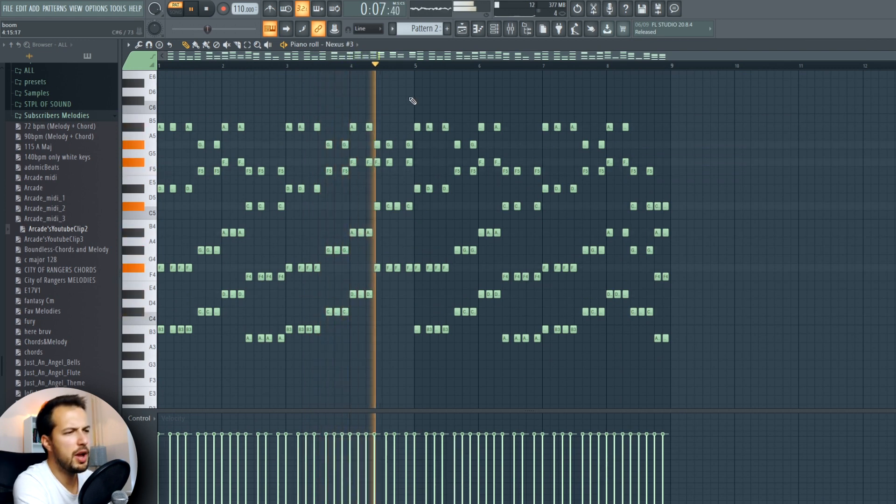
pyautogui.press('space')
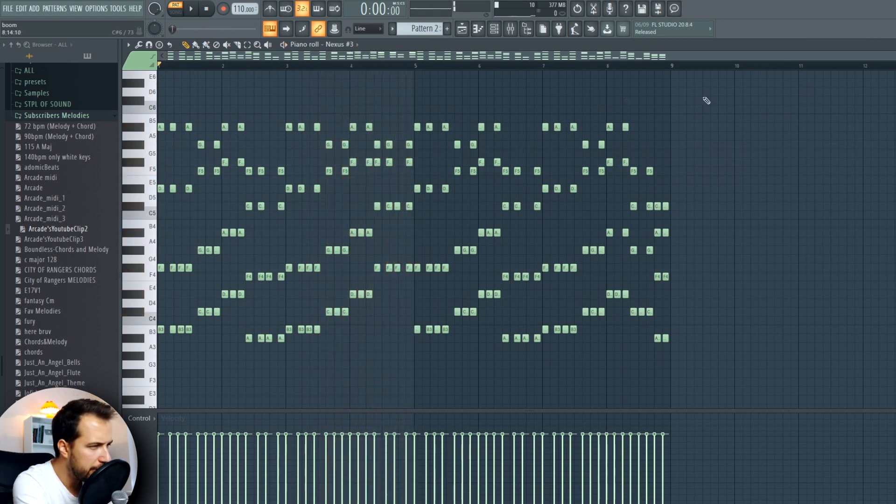
# Select the upper chord notes in the Nexus #3 part and clone the Nexus #3 channel
pyautogui.press('Escape')
pyautogui.moveTo(735, 115); pyautogui.dragTo(122, 295)
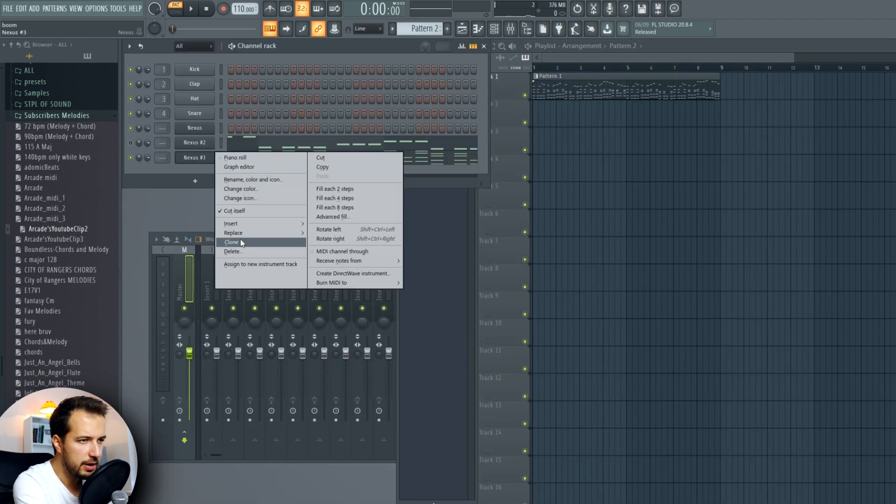
pyautogui.click(243, 243)
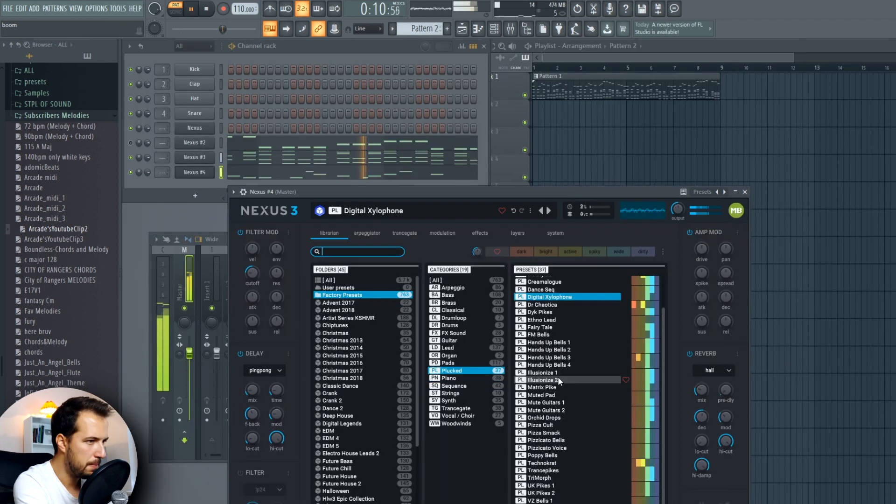
# Try the Plucked presets Mute Guitars 1 and Mute Guitars 2 on Nexus #4 while Pattern 2 plays
pyautogui.click(548, 402)
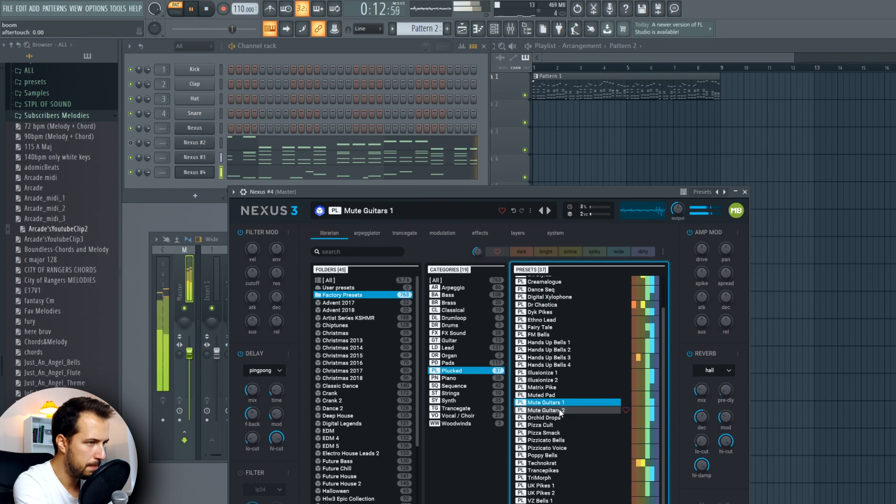
pyautogui.click(560, 411)
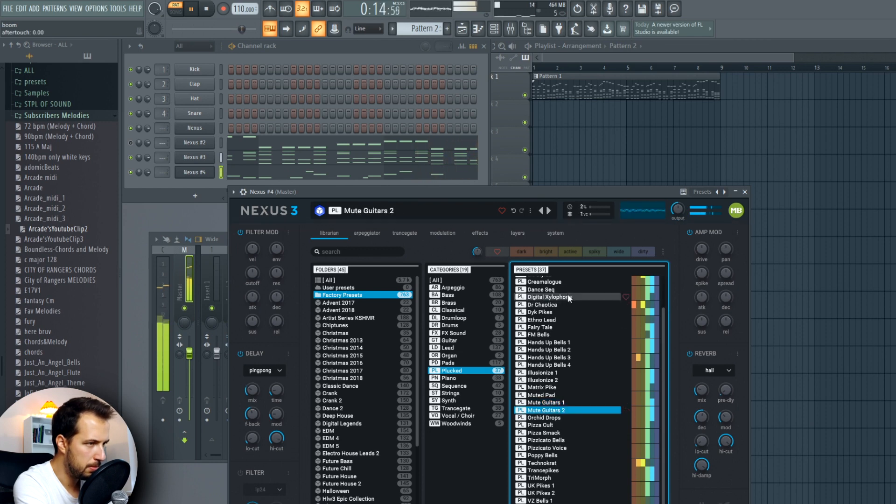
pyautogui.scroll(1, 567, 299)
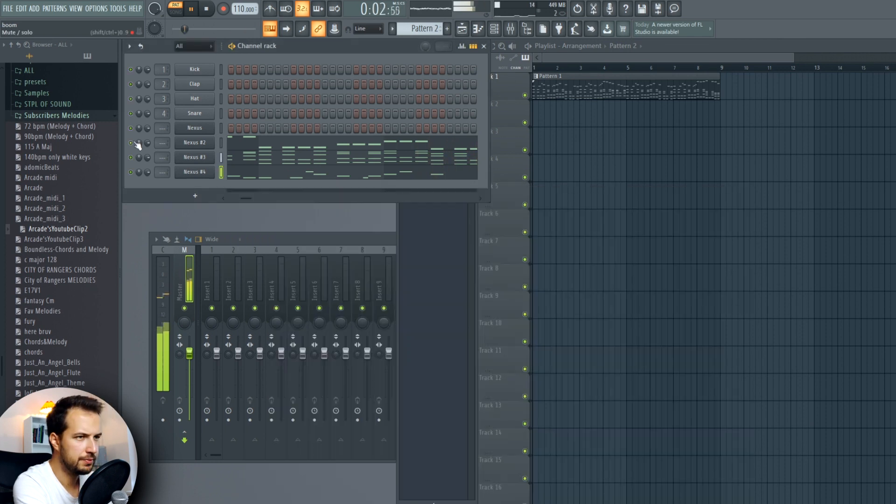
# Try Tropical House bass presets, including My Love and Analog Bass 1, on Nexus #2 during playback
pyautogui.click(195, 142)
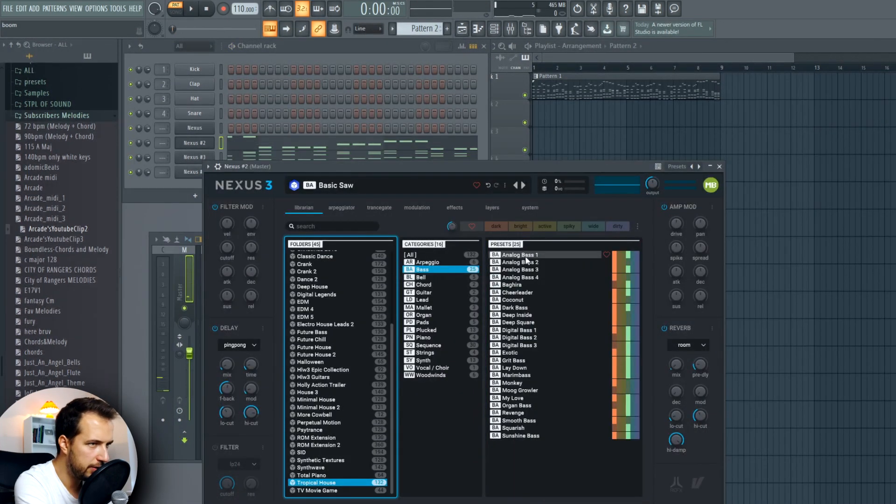
pyautogui.click(525, 256)
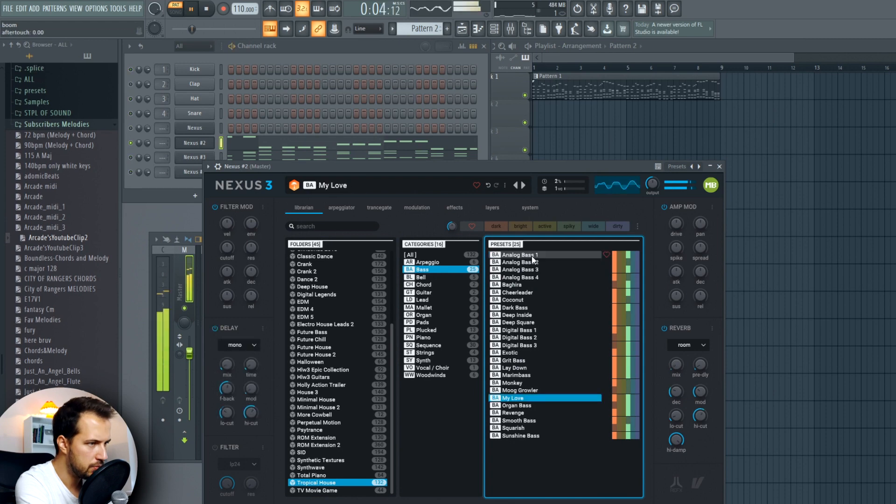
pyautogui.click(518, 254)
# Raise all Nexus #2 notes by one octave in the piano roll and play the bass part
pyautogui.click(256, 144)
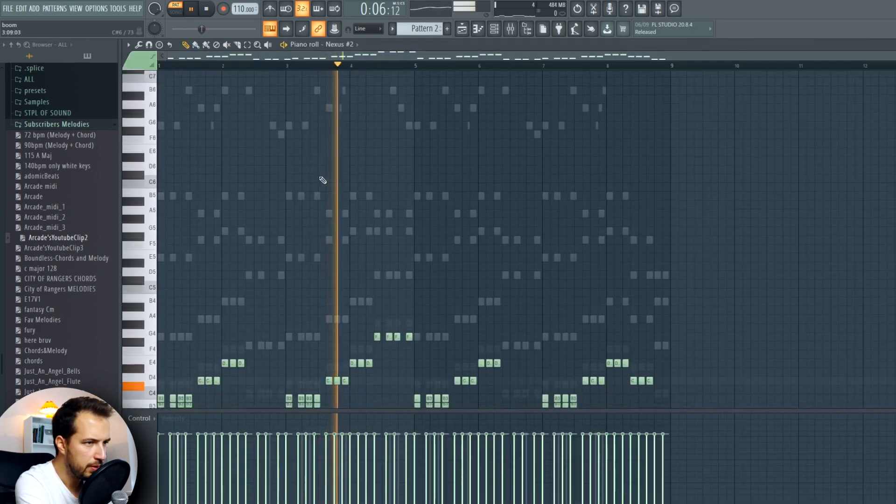
pyautogui.press('space')
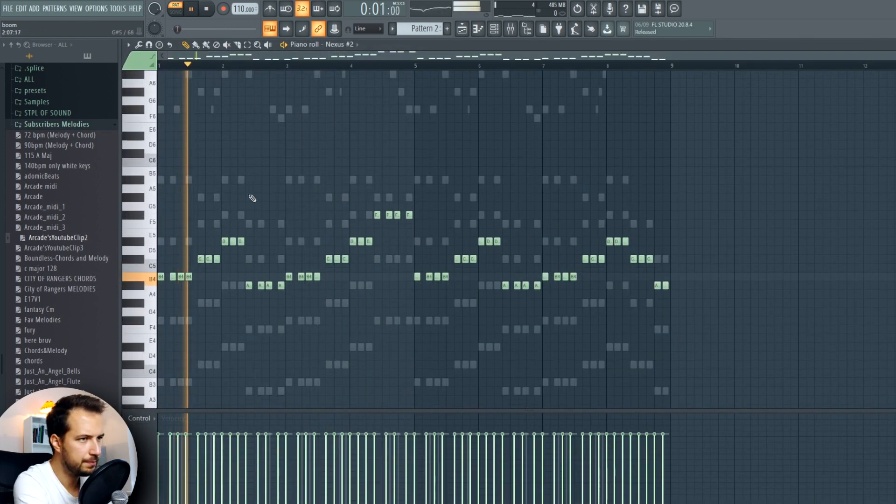
pyautogui.press('space')
pyautogui.scroll(3, 205, 89)
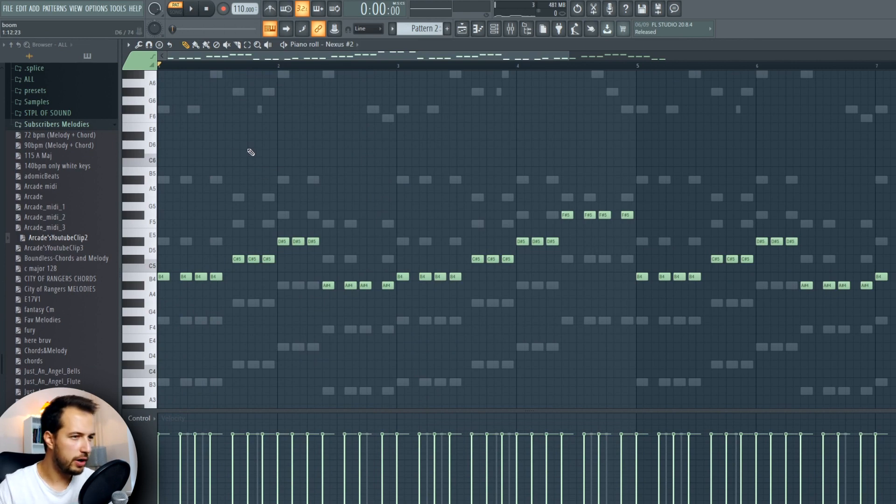
pyautogui.scroll(-3, 251, 153)
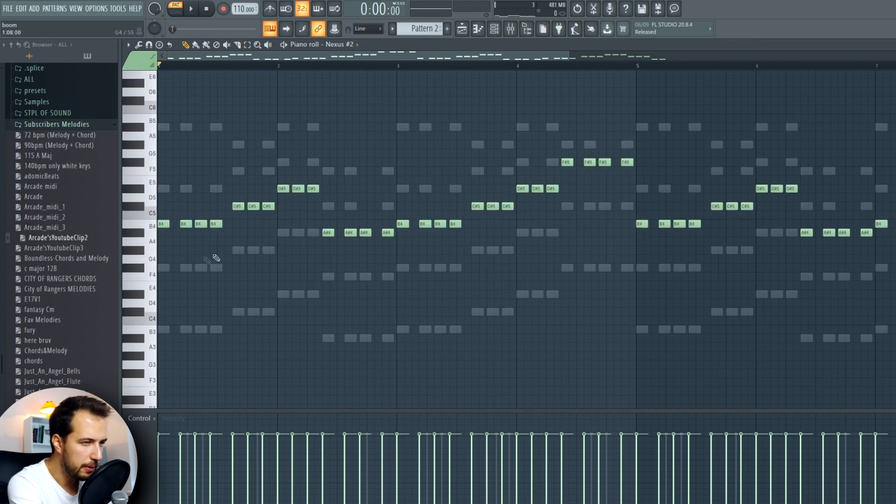
# Add a short G#4 passing note just before the first group of C#5 notes in Nexus #2 and play it
pyautogui.click(193, 11)
pyautogui.scroll(2, 250, 202)
pyautogui.press('space')
pyautogui.click(224, 303)
pyautogui.moveTo(223, 303); pyautogui.dragTo(226, 280)
pyautogui.press('space')
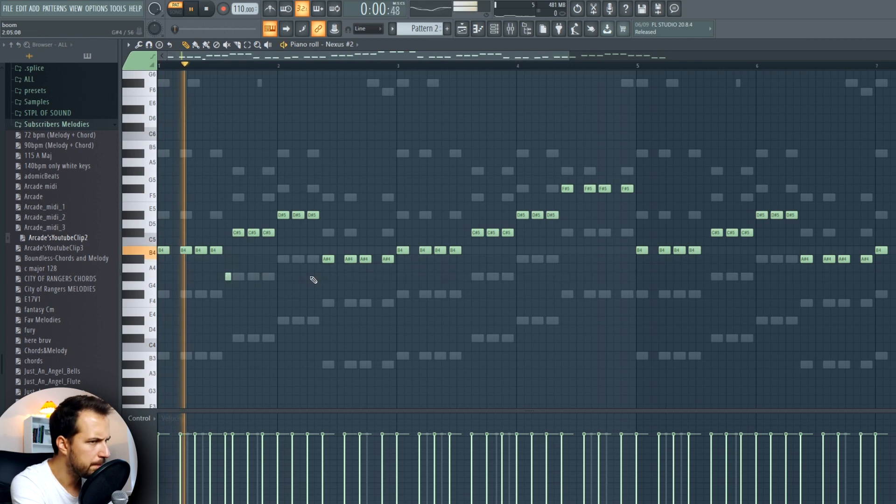
# Continue the short passing notes through the Nexus #2 bass line, adding a G#4 before the C#5 group in bar 7
pyautogui.press('space')
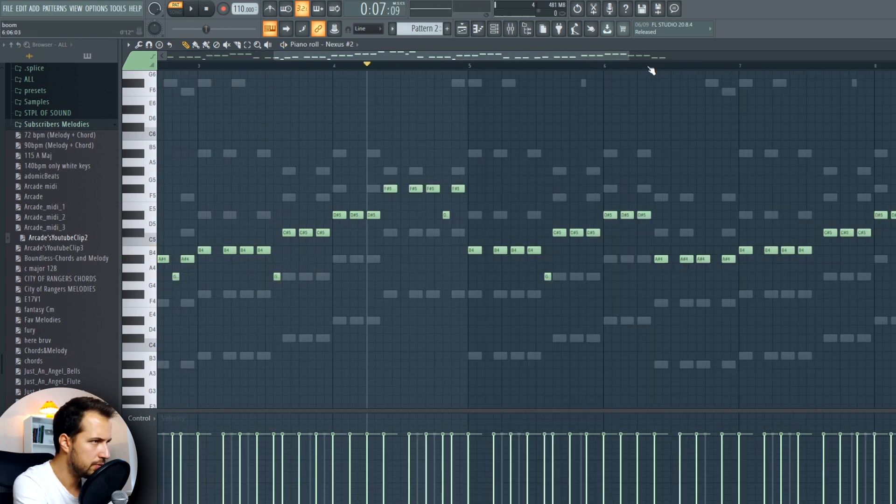
pyautogui.click(648, 66)
pyautogui.press('space')
pyautogui.press('space')
pyautogui.click(714, 278)
pyautogui.press('space')
pyautogui.scroll(-2, 666, 66)
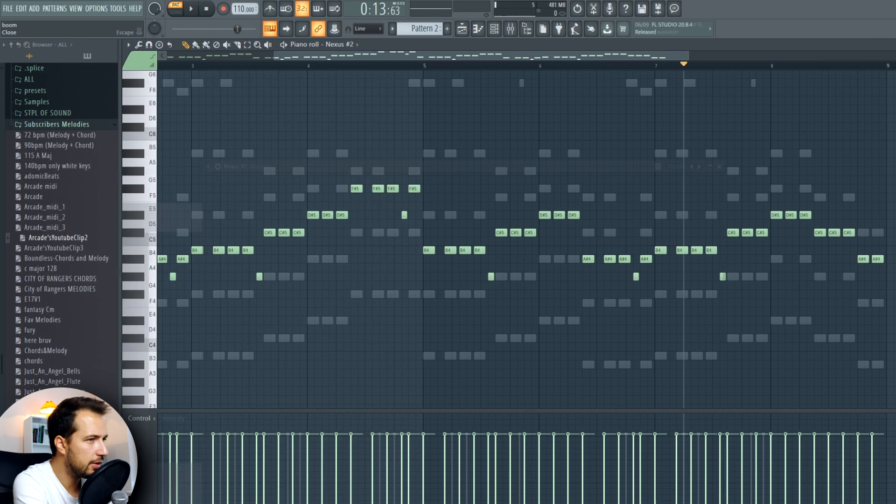
# Insert Fruity Parametric EQ 2 on the Nexus #3 mixer track and boost the highs with band 7
pyautogui.press('F7')
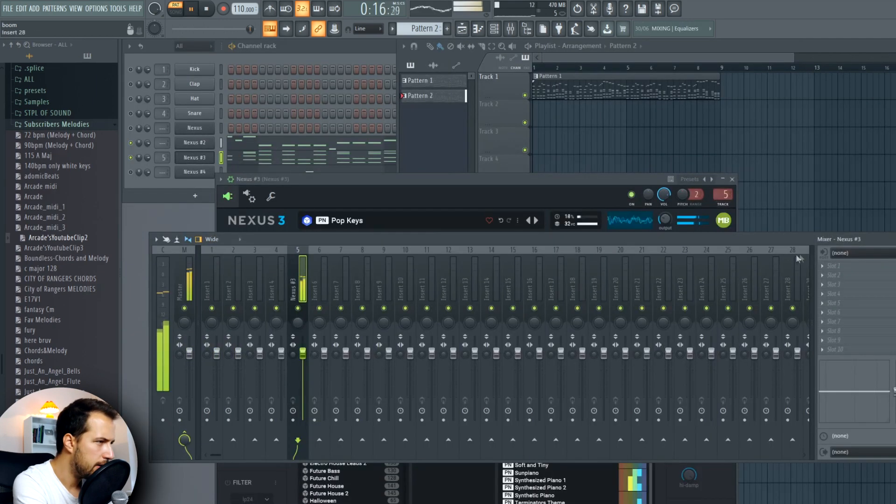
pyautogui.click(836, 265)
pyautogui.click(703, 367)
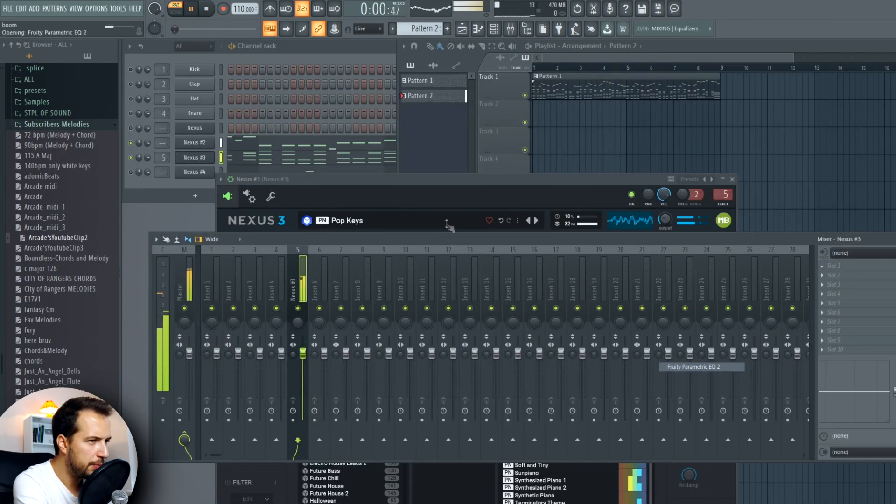
pyautogui.press('space')
pyautogui.moveTo(400, 222); pyautogui.dragTo(357, 186)
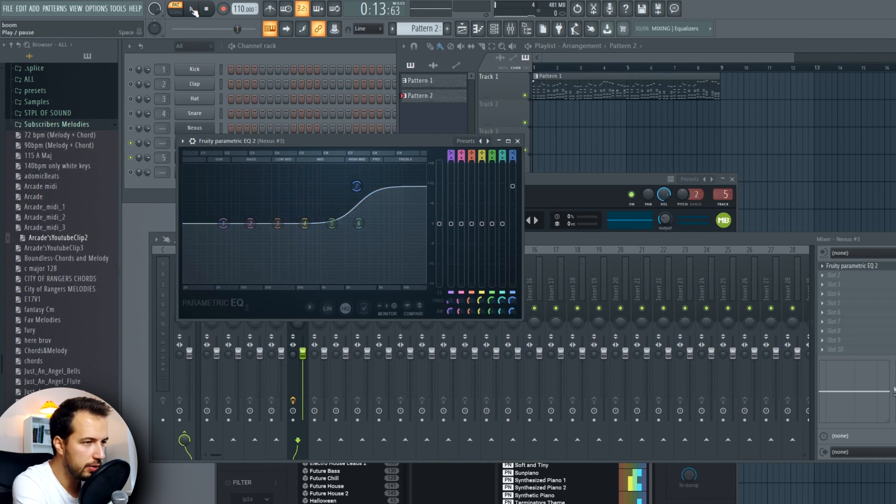
pyautogui.click(192, 9)
pyautogui.moveTo(357, 186); pyautogui.dragTo(360, 192)
# Cut about 3 dB near 1390 Hz with band 5 and make band 1 a high pass with a raised cutoff
pyautogui.moveTo(333, 224); pyautogui.dragTo(332, 232)
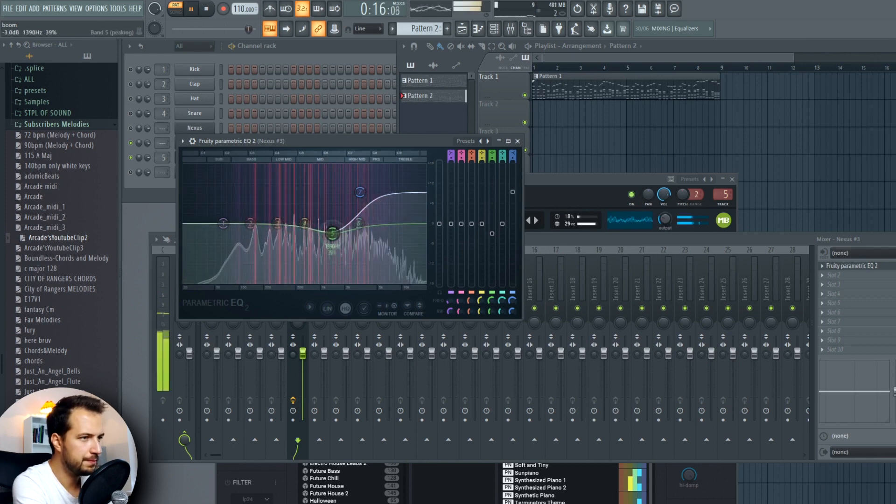
pyautogui.rightClick(225, 225)
pyautogui.moveTo(239, 249)
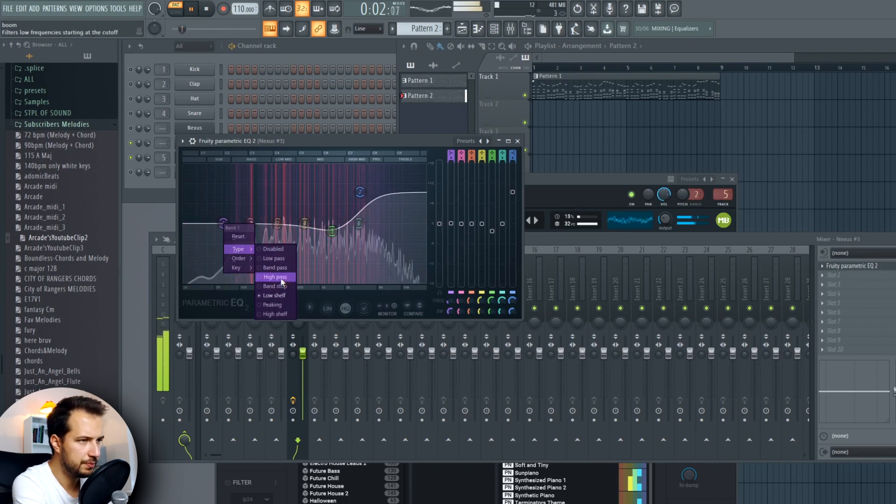
pyautogui.click(282, 279)
pyautogui.moveTo(224, 224); pyautogui.dragTo(250, 224)
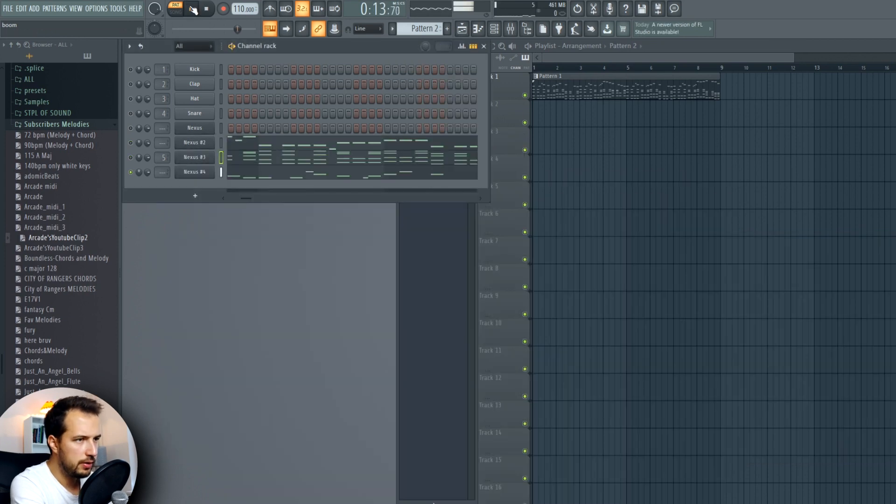
# Clone the Nexus #4 channel and paste its melody notes into the Nexus #5 copy
pyautogui.rightClick(207, 178)
pyautogui.click(251, 256)
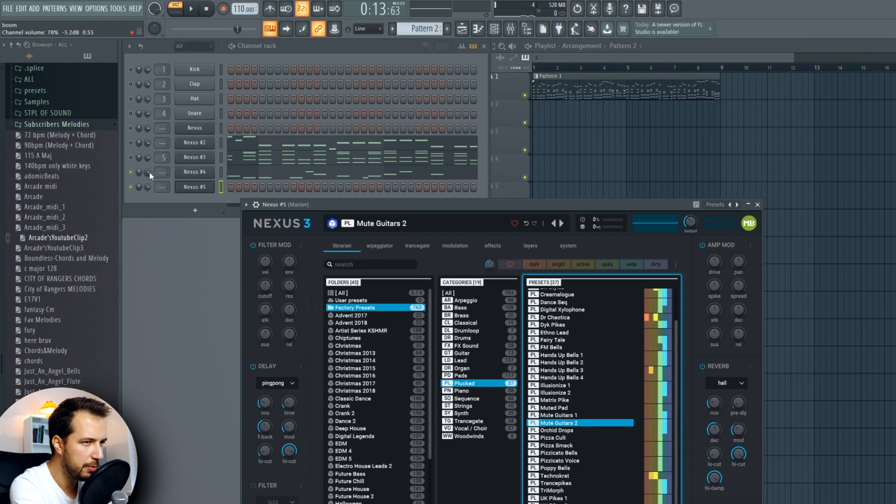
pyautogui.click(185, 187)
pyautogui.click(221, 187)
pyautogui.hotkey('ctrl', 'v')
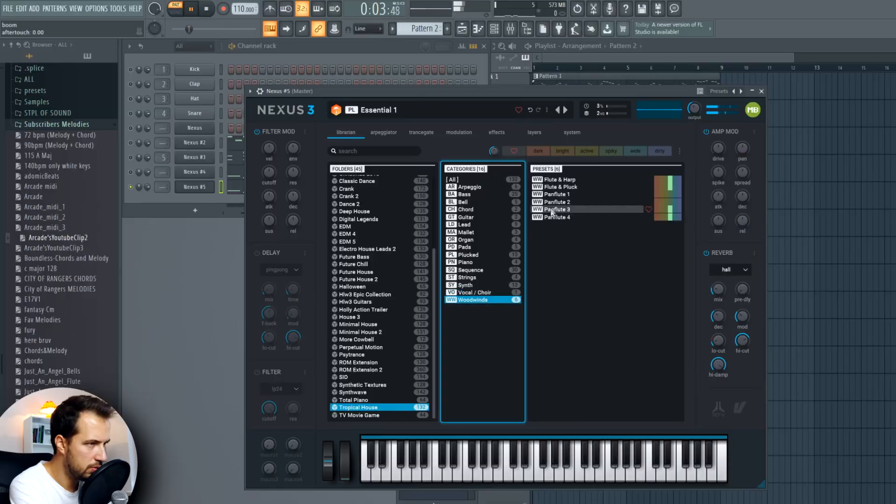
# Try the Tropical House Woodwinds presets Panflute 3 and Flute & Pluck on Nexus #5 and check its melody in the piano roll
pyautogui.click(552, 211)
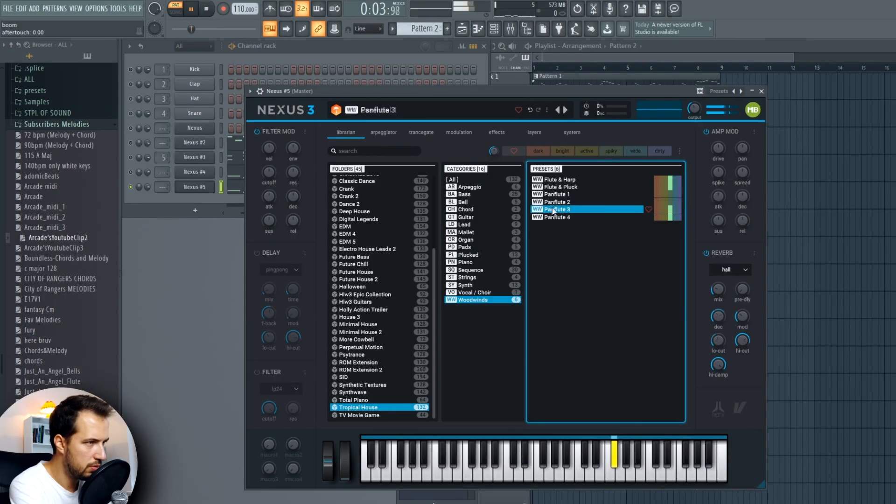
pyautogui.click(569, 188)
pyautogui.click(313, 52)
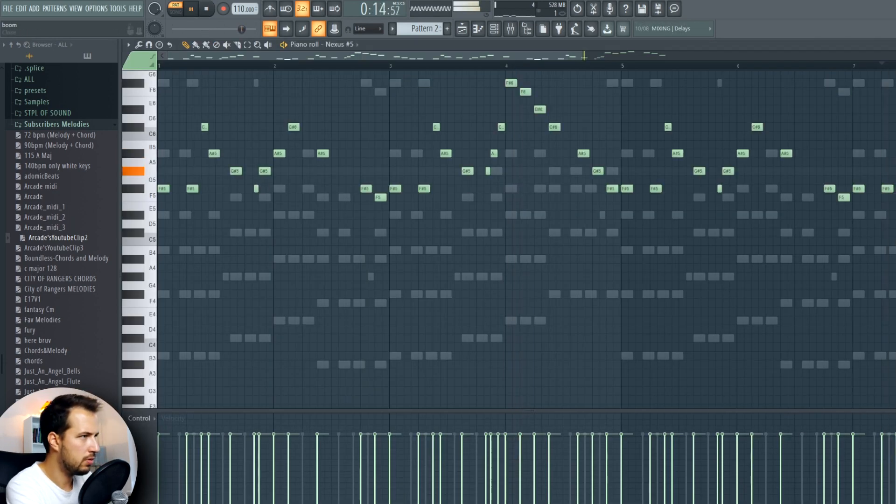
pyautogui.press('Escape')
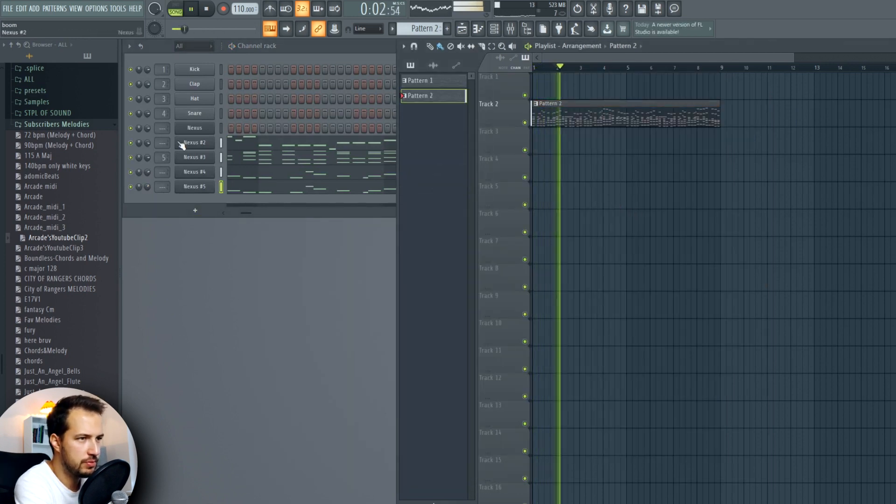
# Stop playback and open the Tropical House Kicks folder in the Gold Class Christmas bundle's Genres samples
pyautogui.click(55, 125)
pyautogui.press('space')
pyautogui.scroll(10, 70, 224)
pyautogui.click(70, 297)
pyautogui.click(86, 308)
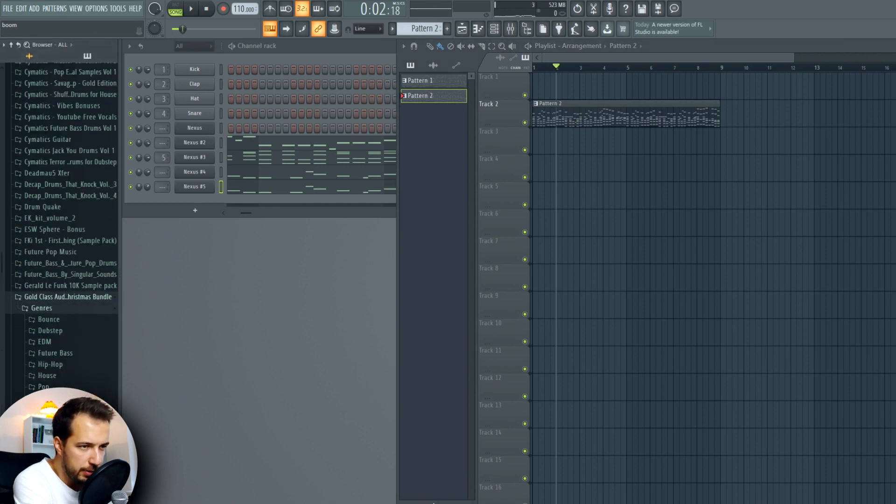
pyautogui.scroll(-5, 70, 233)
pyautogui.click(93, 235)
pyautogui.click(114, 247)
pyautogui.click(96, 326)
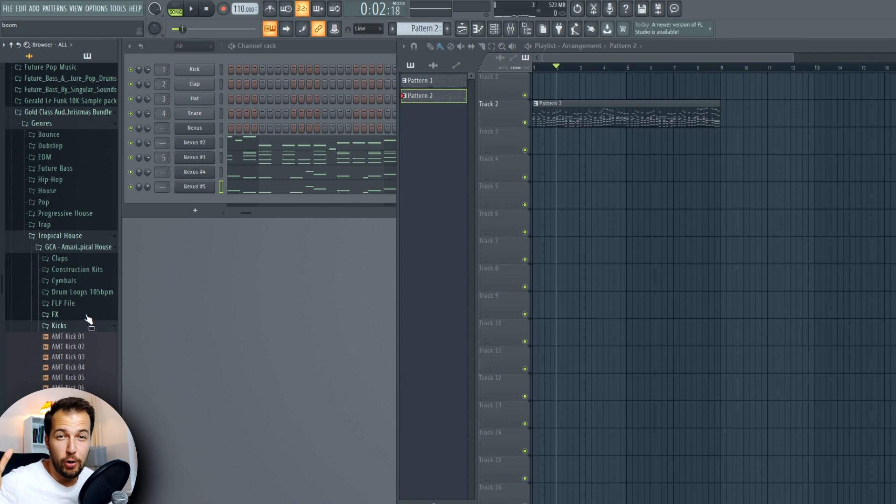
# Preview the pre-shifted claps, place AMT Pre-Shifted Clap 01 repeatedly on Track 3 and duplicate the clips
pyautogui.click(89, 291)
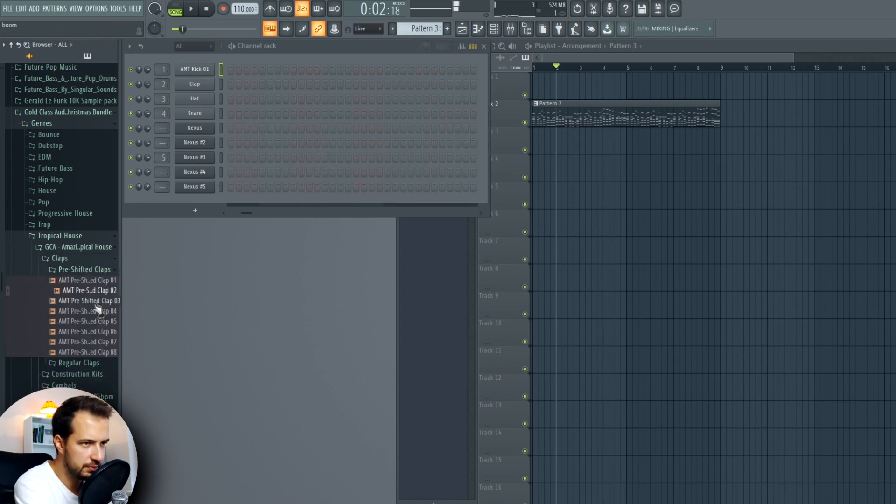
pyautogui.click(96, 311)
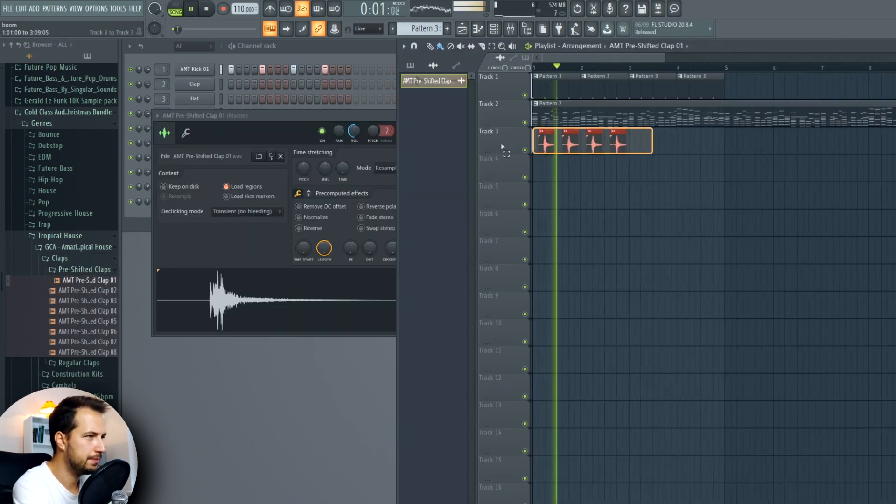
pyautogui.hotkey('ctrl', 'b')
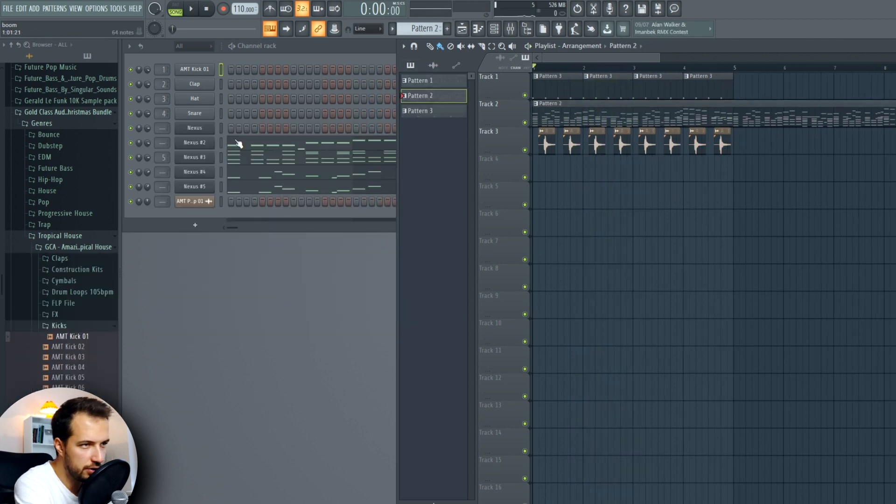
# Route the Nexus layers to mixer inserts, duck them with Kickstart on Insert 8 at 82% mix, and play the song
pyautogui.click(167, 155)
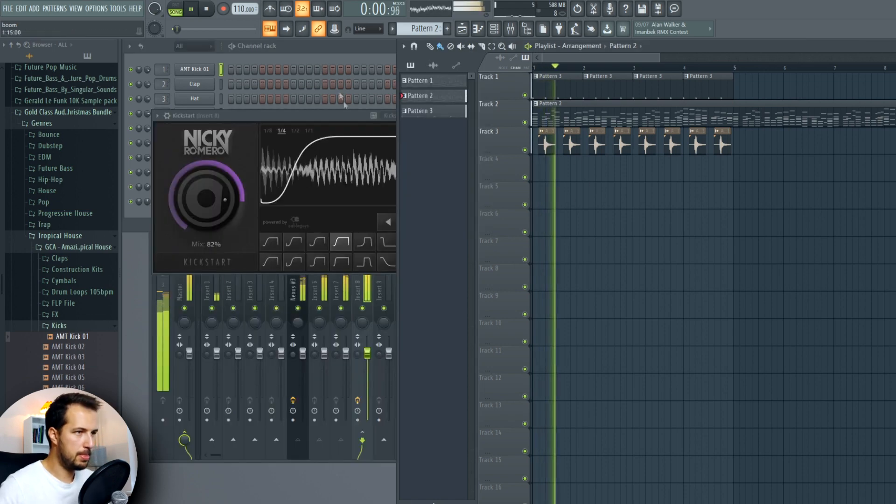
pyautogui.click(369, 115)
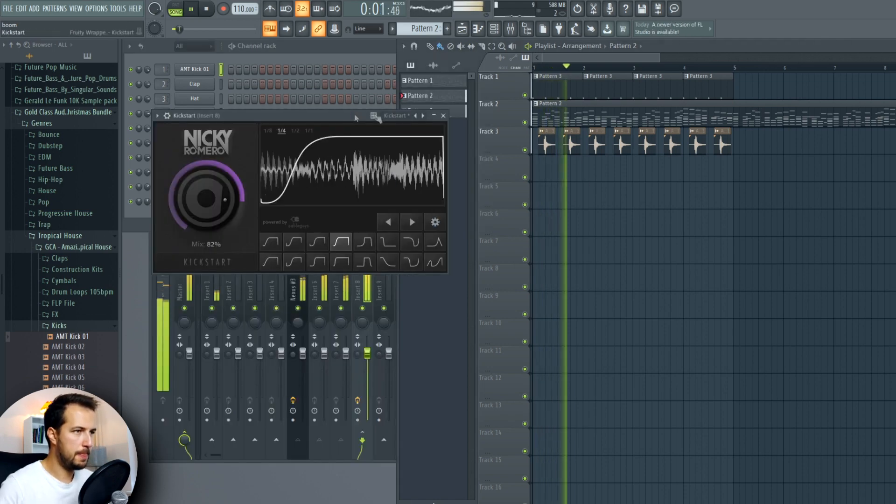
pyautogui.click(444, 115)
pyautogui.press('space')
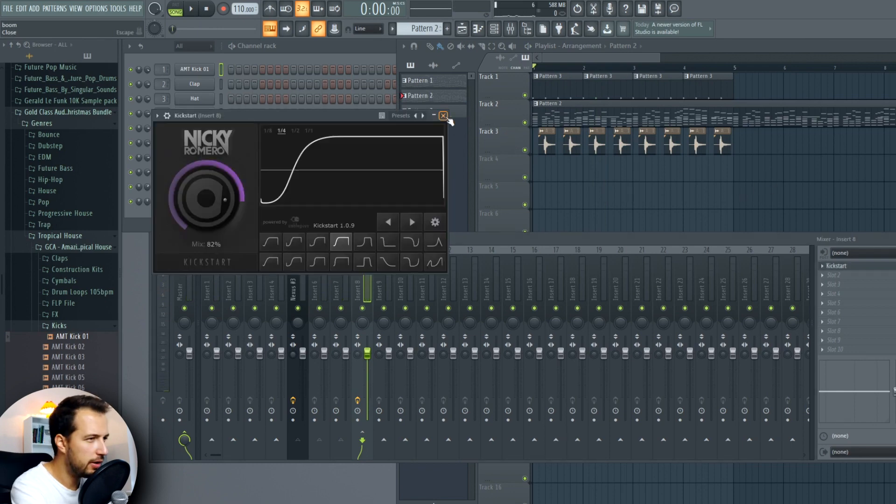
pyautogui.click(444, 116)
pyautogui.click(677, 180)
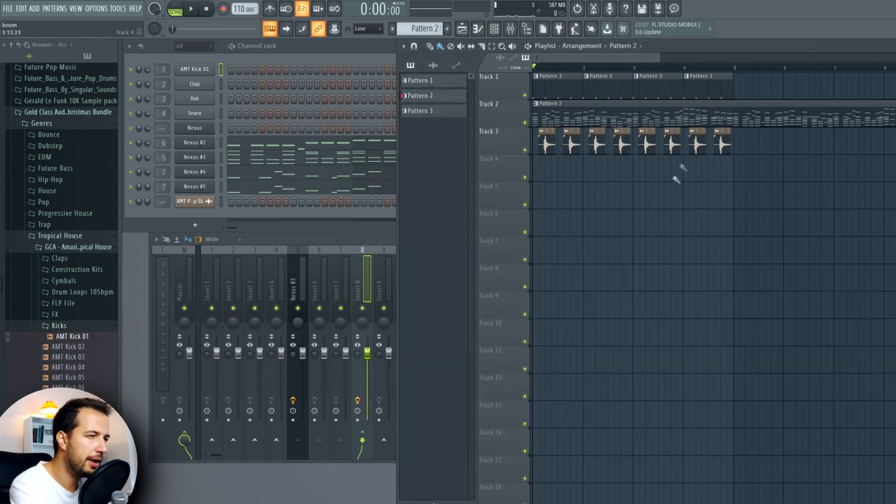
pyautogui.press('space')
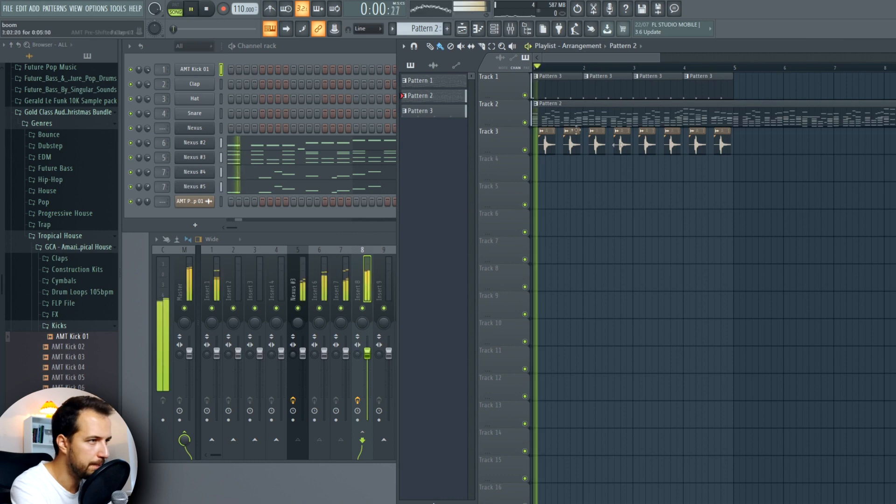
# Lower the AMT Kick 01 channel's filter frequency to about 95% and preview the kick sample
pyautogui.click(189, 73)
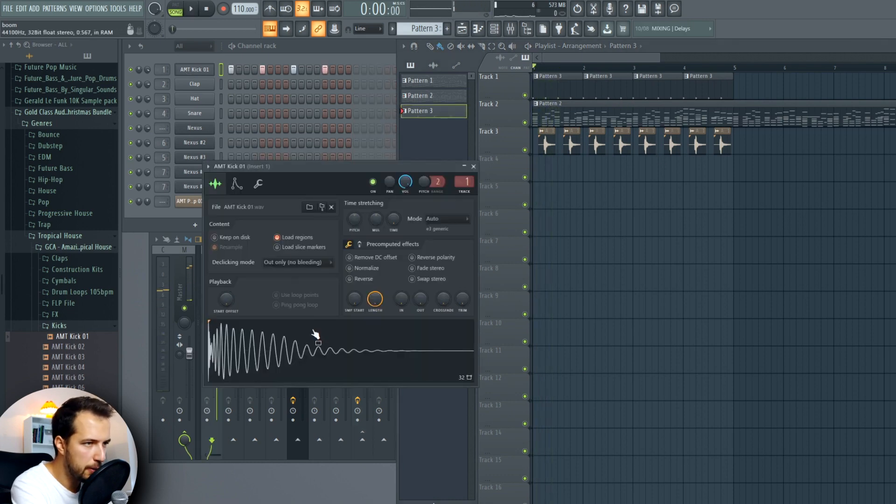
pyautogui.click(239, 186)
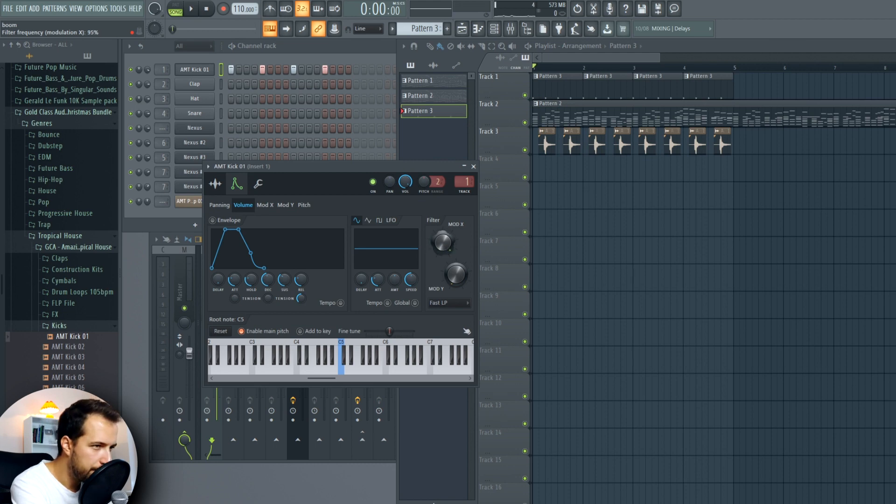
pyautogui.click(226, 187)
pyautogui.click(321, 338)
pyautogui.click(237, 185)
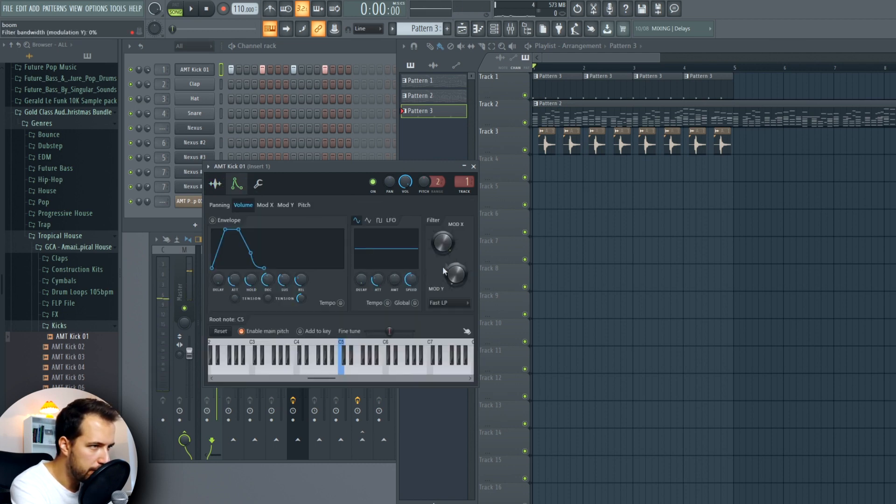
pyautogui.click(215, 184)
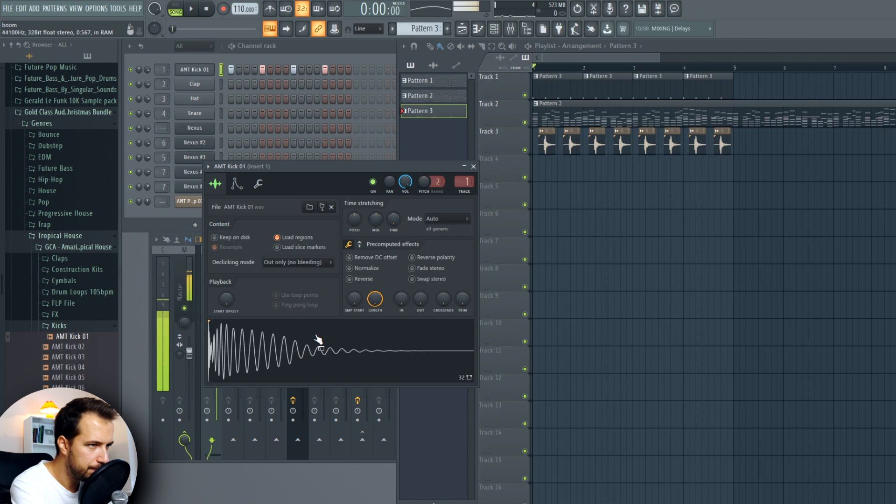
pyautogui.press('space')
pyautogui.click(473, 166)
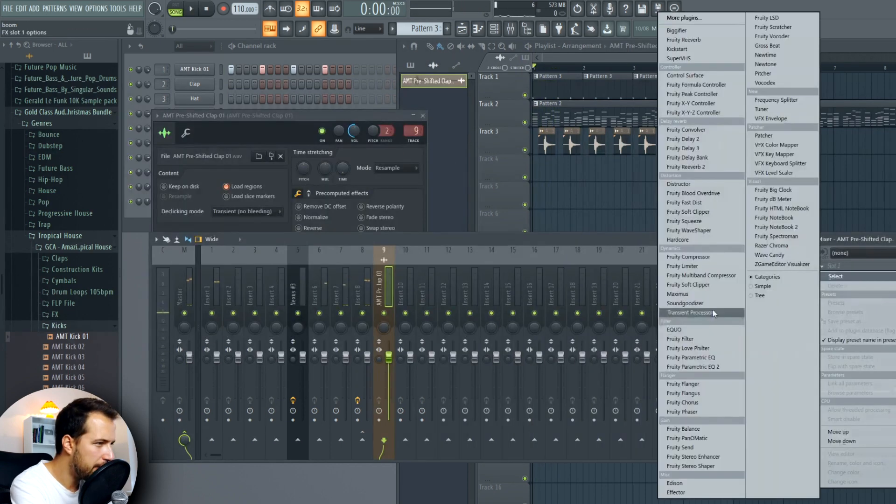
# Add Fruity Parametric EQ 2 to the clap's mixer insert and lower the high shelf by about 5.5 dB near 3360 Hz
pyautogui.click(693, 367)
pyautogui.moveTo(370, 224); pyautogui.dragTo(364, 243)
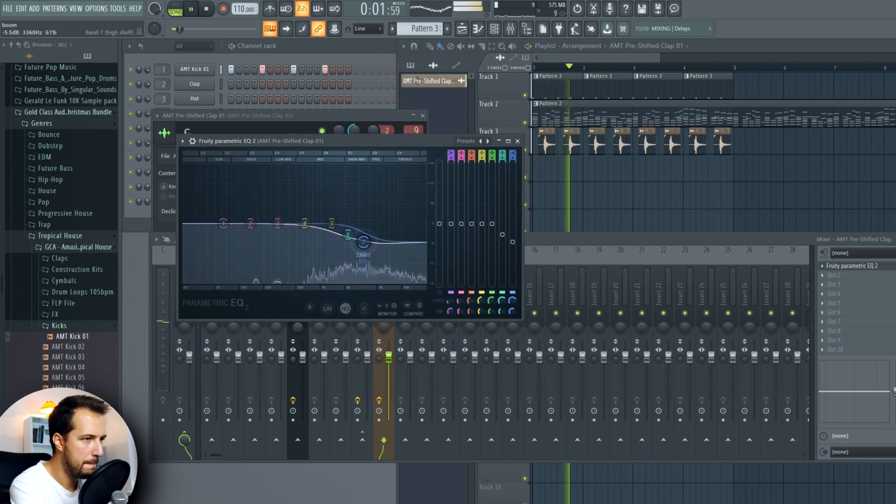
pyautogui.click(518, 141)
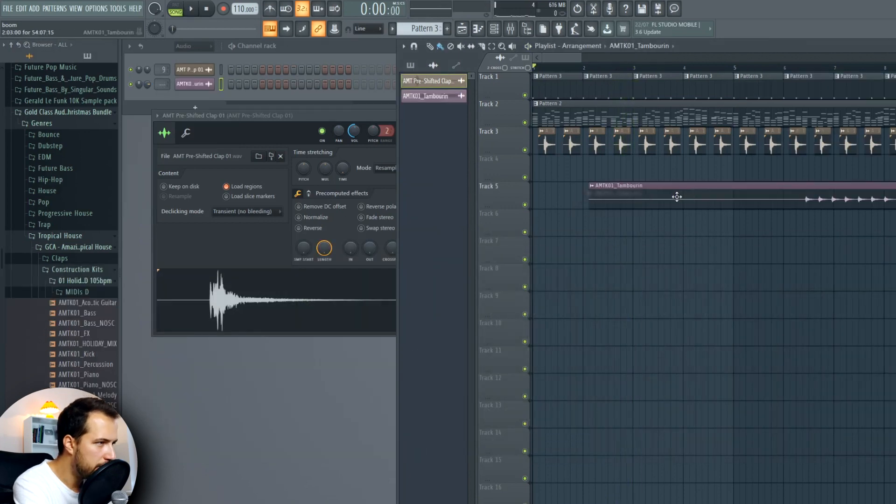
# Move the AMTK01_Tambourin clip to the start of Track 5, trim it to two bars and repeat it along the track
pyautogui.moveTo(677, 196); pyautogui.dragTo(536, 194)
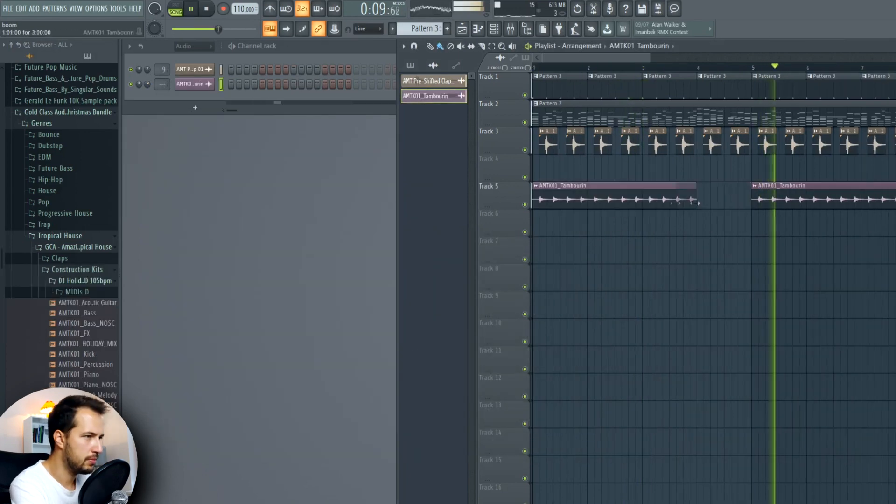
pyautogui.moveTo(694, 196); pyautogui.dragTo(592, 200)
pyautogui.hotkey('ctrl', 'b')
pyautogui.keyDown('ctrl'); pyautogui.click(769, 261); pyautogui.keyUp('ctrl')
pyautogui.click(206, 9)
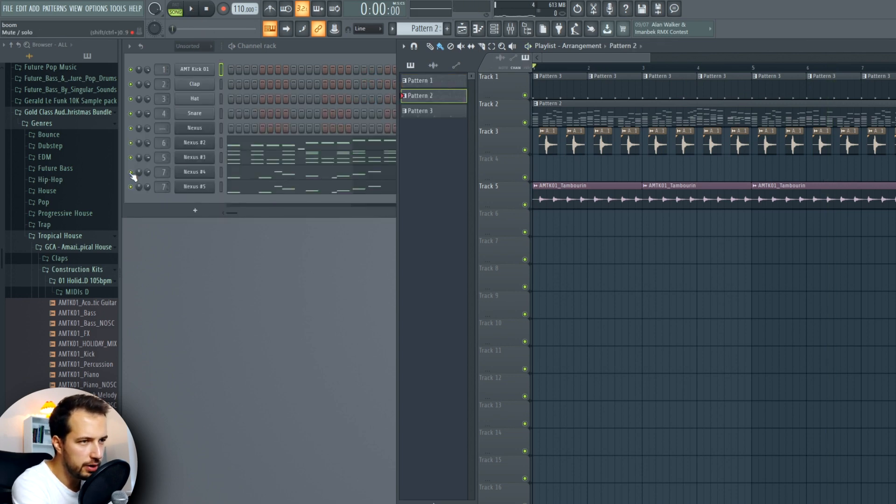
# Audition the House 3 presets Vocal Cutz 1 and Vocal Cutz 2 on Nexus #5 and load Vocal Cutz 1
pyautogui.click(138, 188)
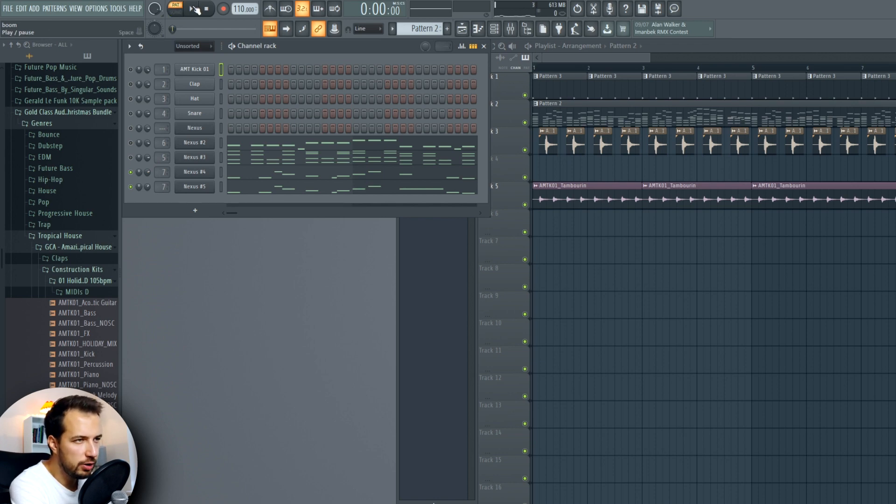
pyautogui.scroll(-2, 659, 69)
pyautogui.click(690, 69)
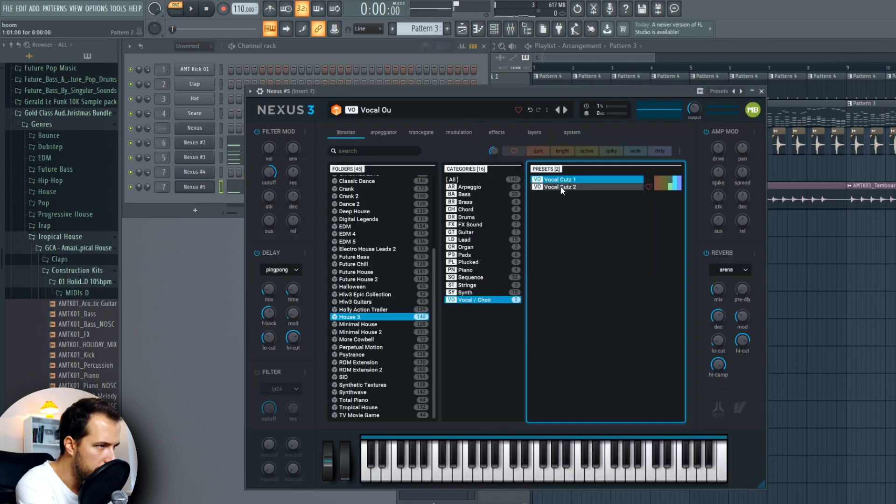
pyautogui.click(561, 186)
pyautogui.click(560, 179)
pyautogui.press('space')
pyautogui.click(576, 186)
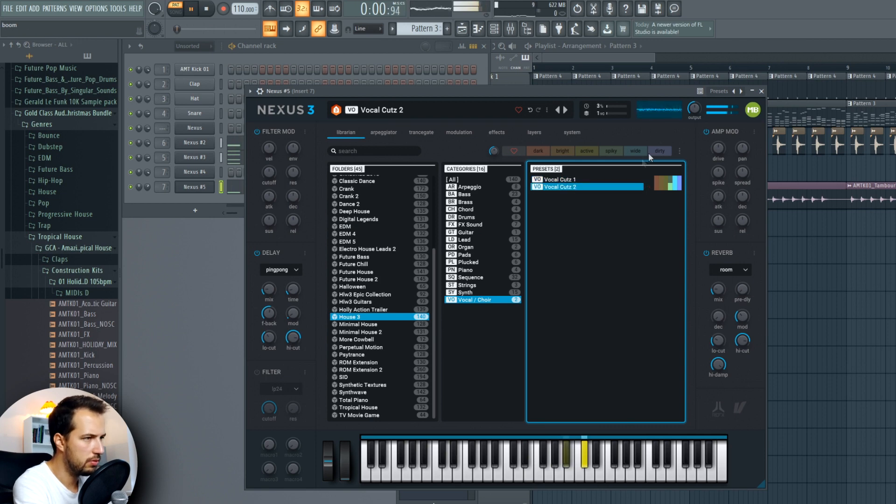
pyautogui.click(588, 179)
pyautogui.click(762, 91)
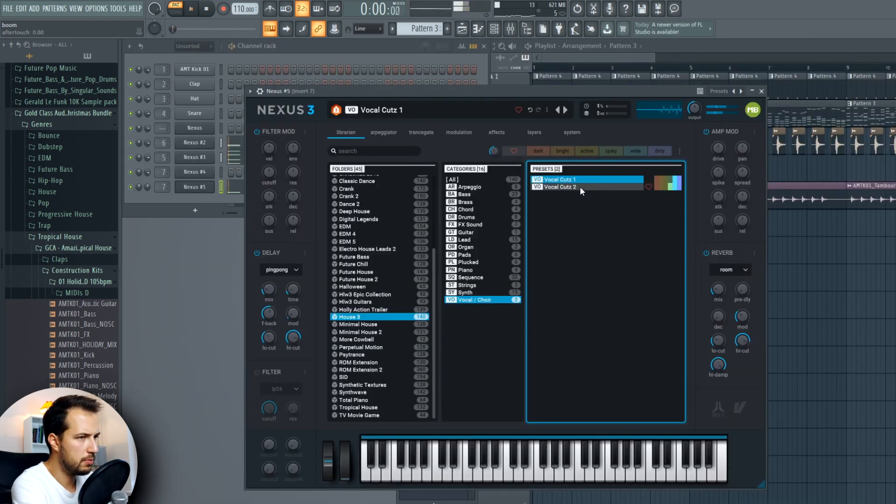
# Play the pattern and set the reverb mix of Nexus #5 to about 34
pyautogui.press('space')
pyautogui.moveTo(718, 280)
pyautogui.moveTo(718, 282); pyautogui.dragTo(719, 280)
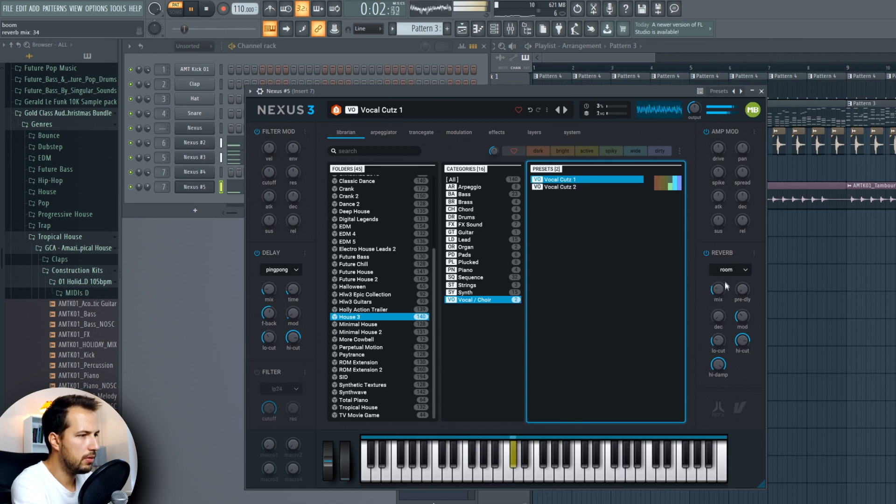
pyautogui.click(762, 91)
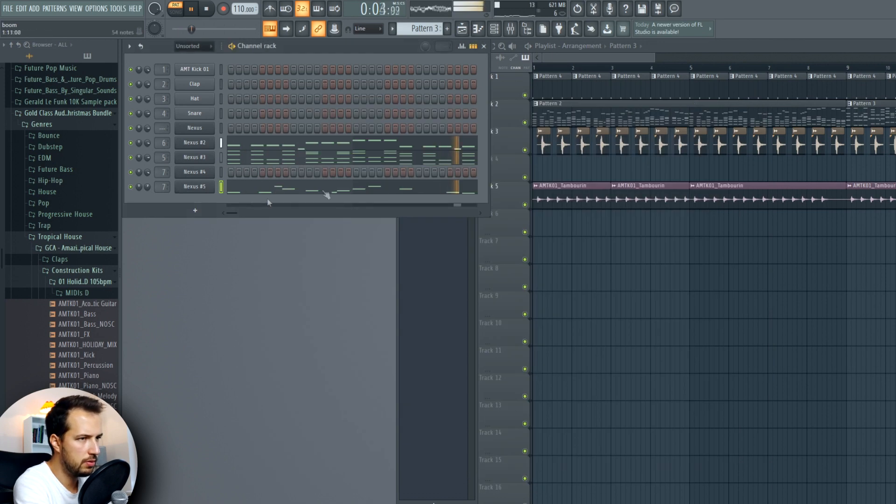
# Clone the Nexus #5 channel in the channel rack
pyautogui.rightClick(209, 187)
pyautogui.click(258, 272)
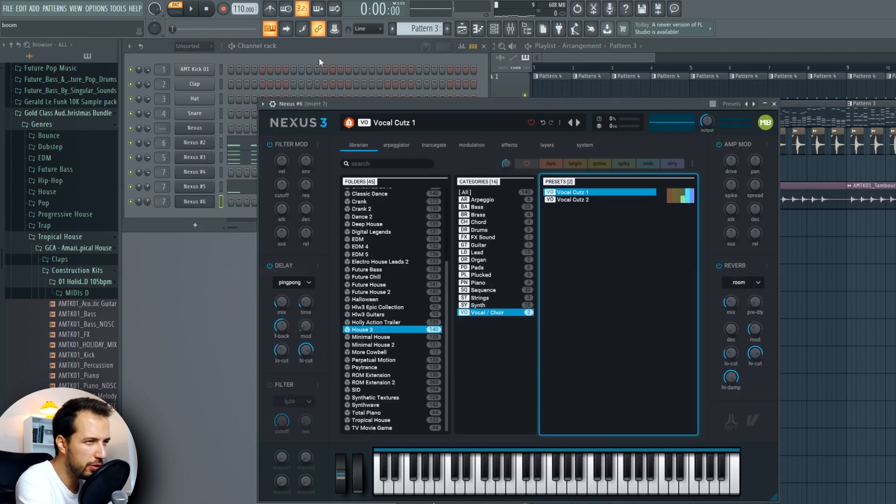
pyautogui.click(320, 56)
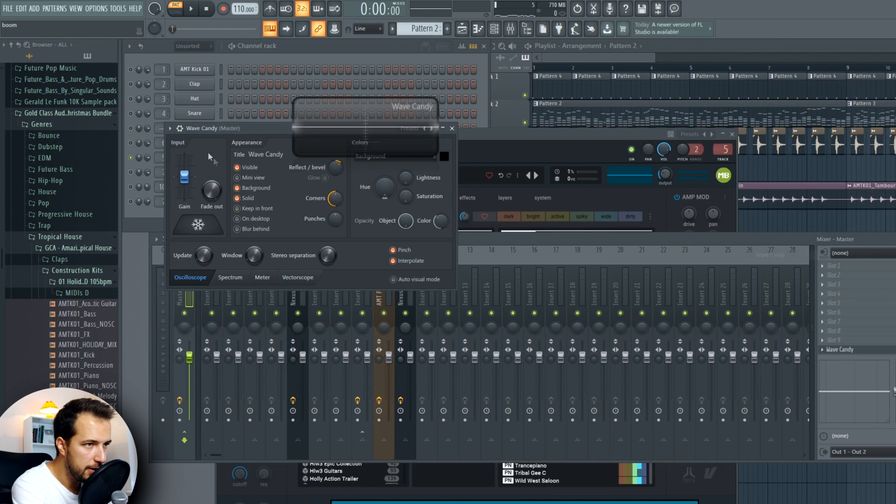
# Switch the Wave Candy visualizer on the Master track to its Meter display
pyautogui.click(170, 129)
pyautogui.moveTo(183, 166)
pyautogui.click(318, 271)
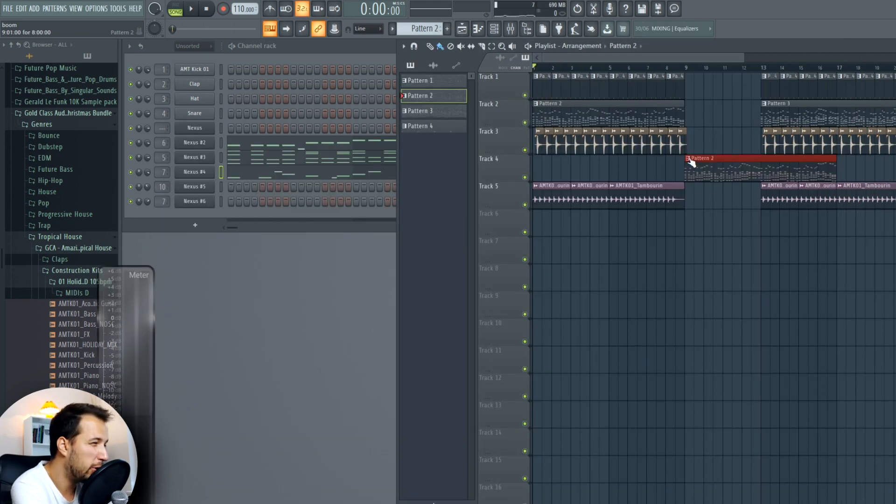
# Make the Pattern 2 clip on Track 4 unique and remove all notes except those of Nexus #3
pyautogui.rightClick(692, 162)
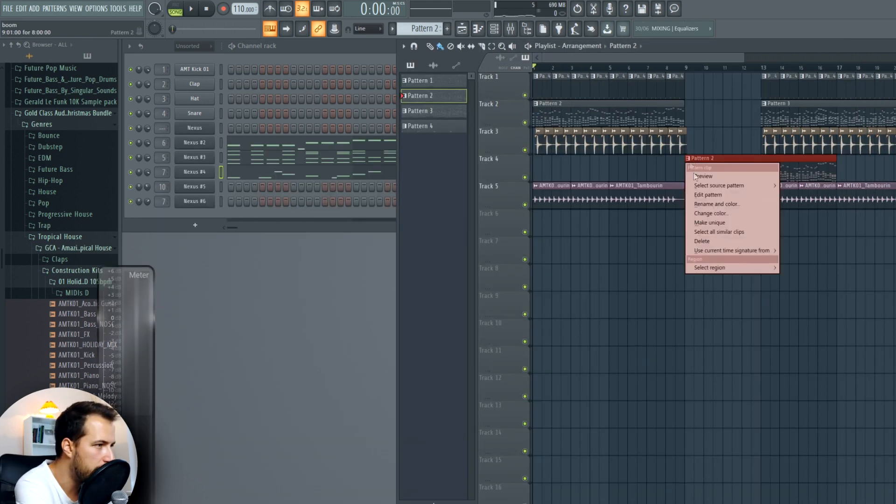
pyautogui.click(719, 222)
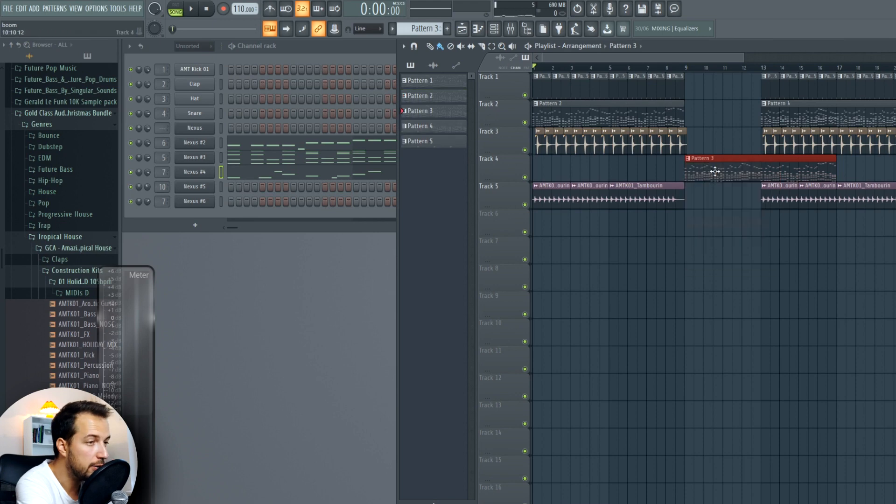
pyautogui.doubleClick(221, 173)
pyautogui.click(220, 173)
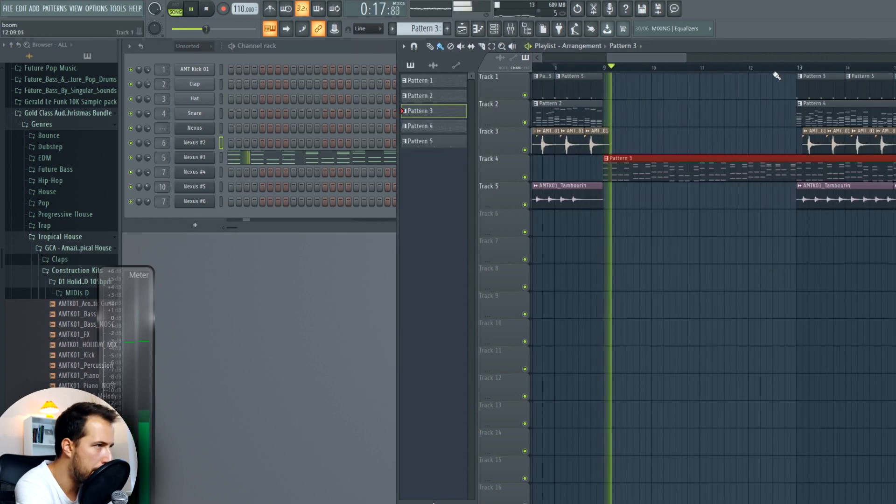
# Trim the Pattern 3 clip on Track 4 to two bars and duplicate it from bar 11
pyautogui.moveTo(860, 164); pyautogui.dragTo(576, 168)
pyautogui.moveTo(571, 173); pyautogui.dragTo(566, 173)
pyautogui.hotkey('ctrl', 'b')
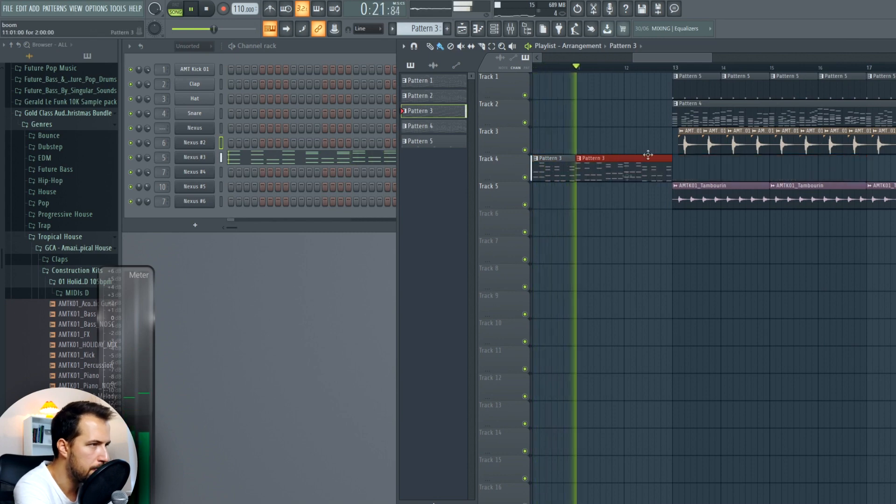
# Shift the following section to bar 17 and fill Track 4 up to it with two-bar Pattern 3 clips
pyautogui.scroll(-4, 691, 74)
pyautogui.moveTo(856, 91)
pyautogui.mouseDown()
pyautogui.moveTo(692, 200)
pyautogui.moveTo(766, 198)
pyautogui.mouseUp()
pyautogui.moveTo(696, 172); pyautogui.dragTo(634, 172)
pyautogui.hotkey('ctrl', 'b')
pyautogui.keyDown('ctrl'); pyautogui.click(697, 201); pyautogui.keyUp('ctrl')
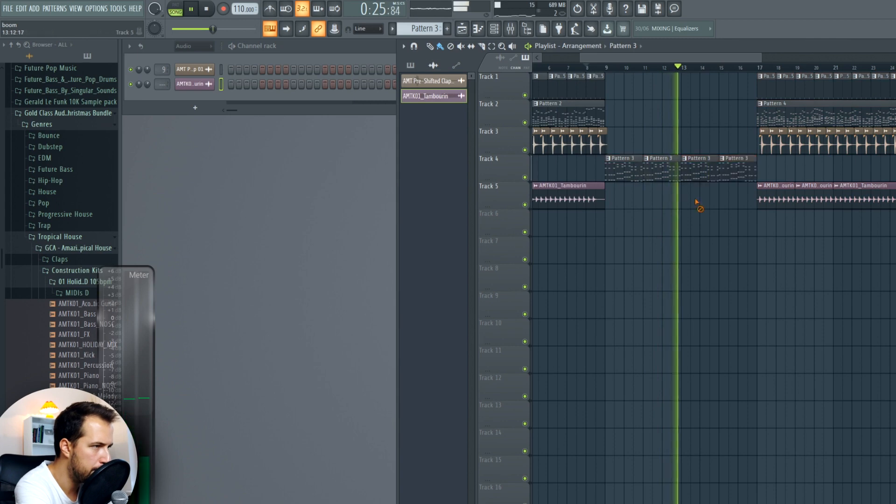
# Replace the Track 4 clips from bar 13 with two one-bar and two half-bar Pattern 3 repeats ending at bar 16
pyautogui.moveTo(718, 171)
pyautogui.mouseDown()
pyautogui.moveTo(695, 171)
pyautogui.moveTo(729, 174)
pyautogui.mouseUp()
pyautogui.hotkey('ctrl', 'b')
pyautogui.rightClick(735, 174)
pyautogui.hotkey('ctrl', 'b')
pyautogui.keyDown('ctrl'); pyautogui.click(741, 186); pyautogui.keyUp('ctrl')
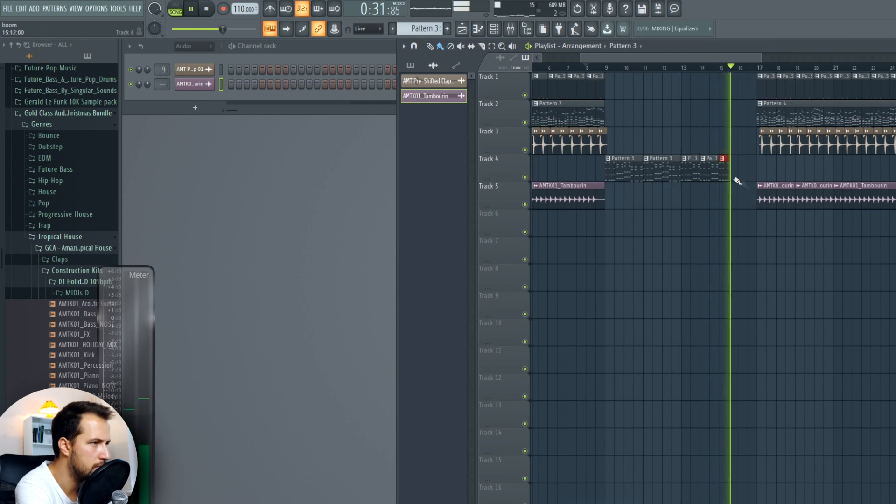
pyautogui.click(722, 67)
pyautogui.scroll(2, 723, 67)
pyautogui.hotkey('ctrl', 'b')
pyautogui.keyDown('ctrl'); pyautogui.click(763, 156); pyautogui.keyUp('ctrl')
pyautogui.press('space')
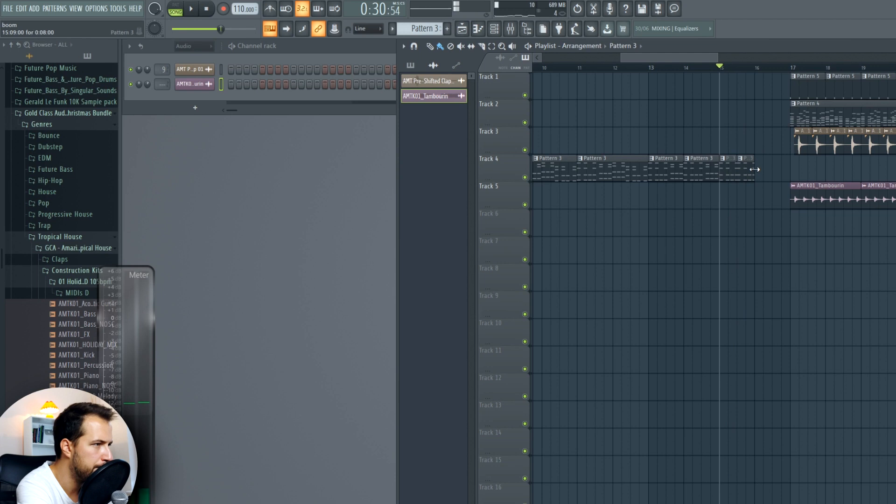
# Copy the Nexus #6 melody from Pattern 4 into a new Pattern 6 and place its clip on Track 7 from bar 9
pyautogui.click(810, 104)
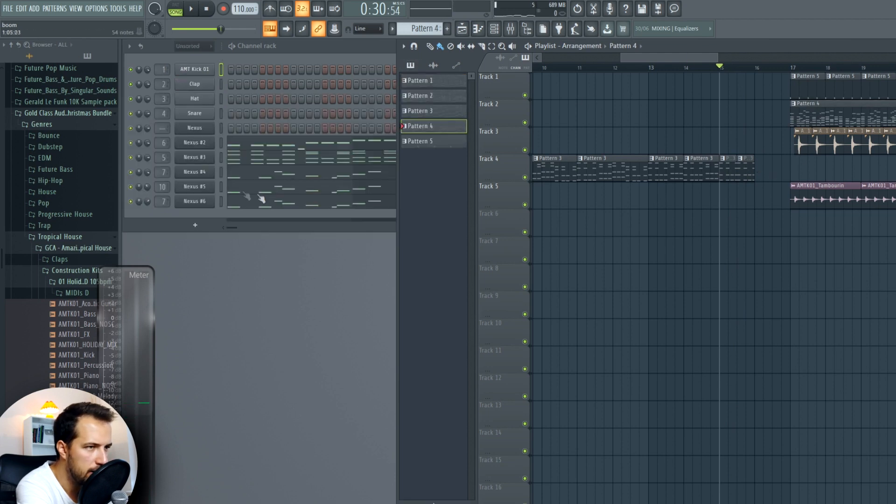
pyautogui.click(221, 201)
pyautogui.click(463, 33)
pyautogui.moveTo(636, 243); pyautogui.dragTo(547, 245)
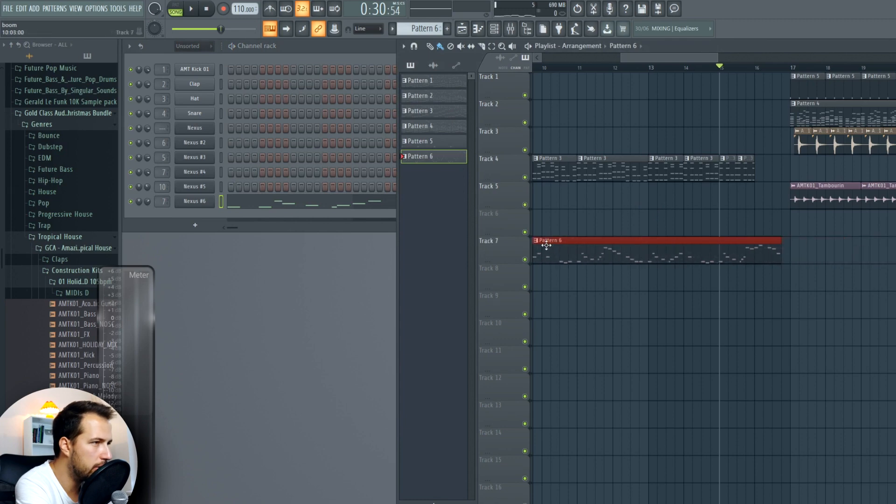
pyautogui.scroll(-3, 637, 70)
pyautogui.moveTo(622, 243)
pyautogui.mouseDown()
pyautogui.moveTo(631, 244)
pyautogui.moveTo(608, 245)
pyautogui.mouseUp()
pyautogui.scroll(3, 583, 71)
# Select bars 9 to 17 and add Fruity Parametric EQ 2 to Insert 7 with band 7 as a Steep 8 low pass
pyautogui.moveTo(581, 68); pyautogui.dragTo(863, 69)
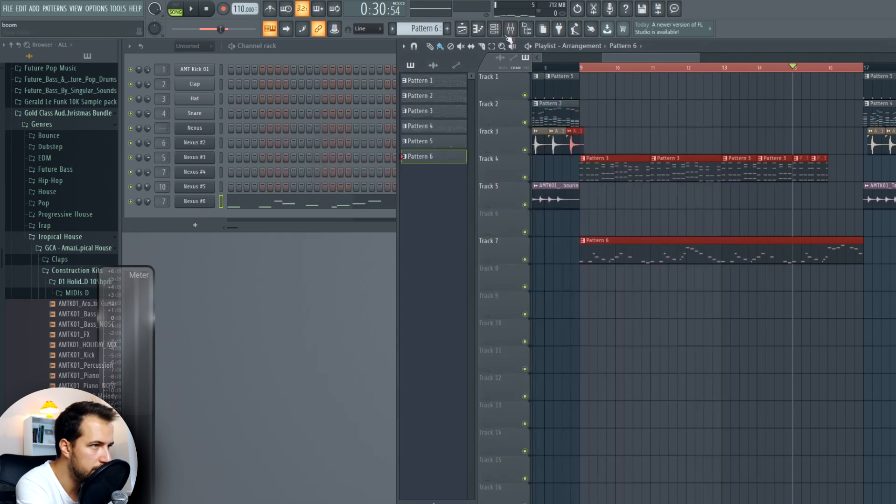
pyautogui.click(510, 32)
pyautogui.click(865, 281)
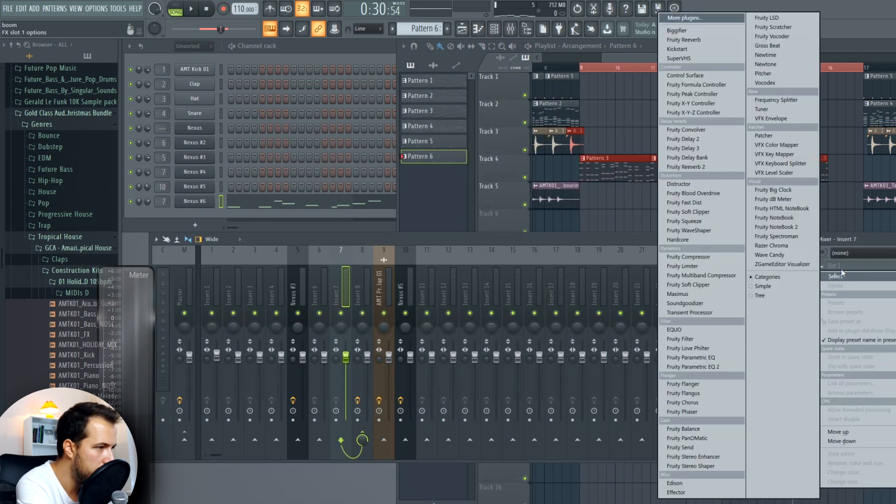
pyautogui.click(691, 366)
pyautogui.rightClick(335, 173)
pyautogui.moveTo(351, 198)
pyautogui.click(386, 208)
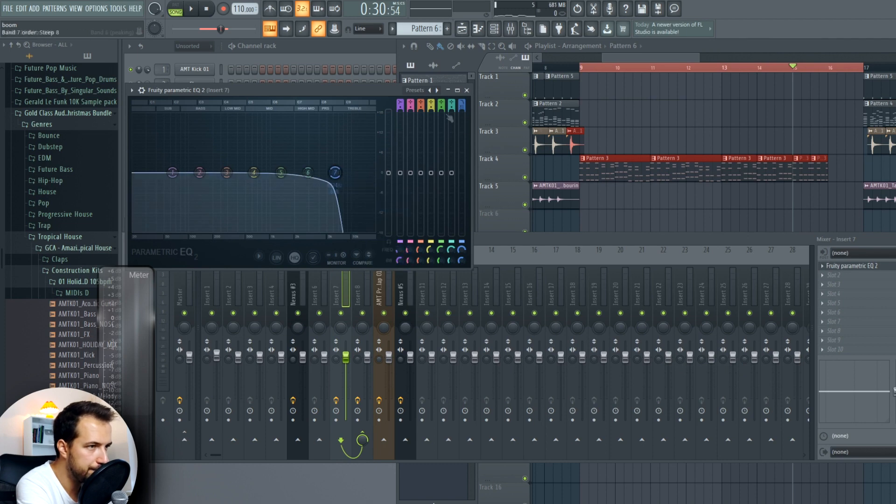
# Lower band 7 to about 107 Hz and create an automation clip for its frequency across bars 9 to 17
pyautogui.moveTo(335, 173); pyautogui.dragTo(191, 173)
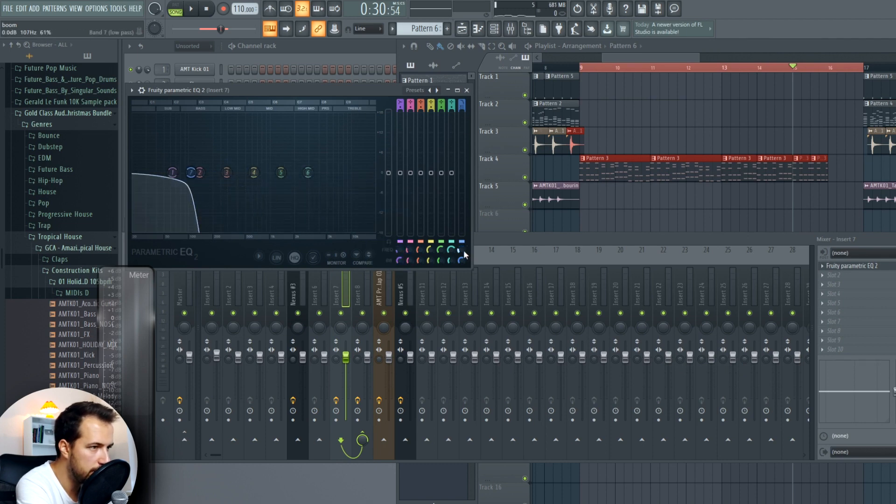
pyautogui.rightClick(464, 252)
pyautogui.click(495, 333)
pyautogui.moveTo(864, 231); pyautogui.dragTo(822, 80)
# Play the breakdown from around bars 15 and 12 to hear the low-pass filter sweep
pyautogui.doubleClick(811, 68)
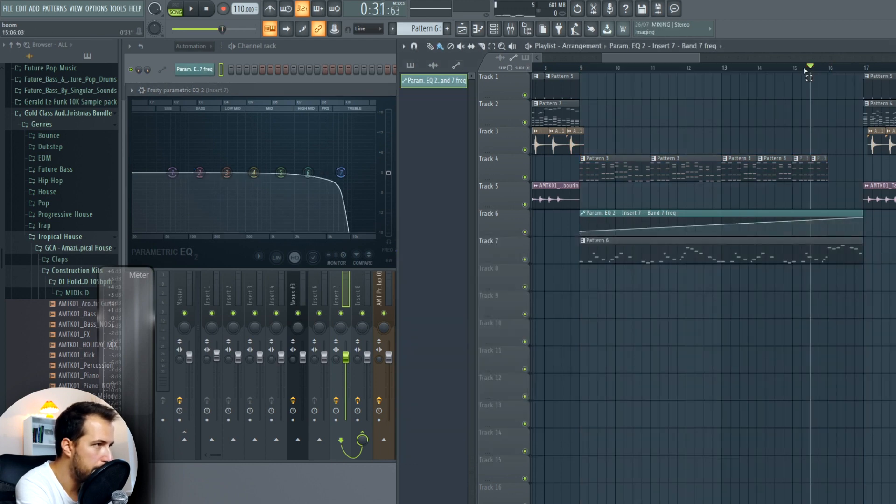
pyautogui.click(679, 68)
pyautogui.press('space')
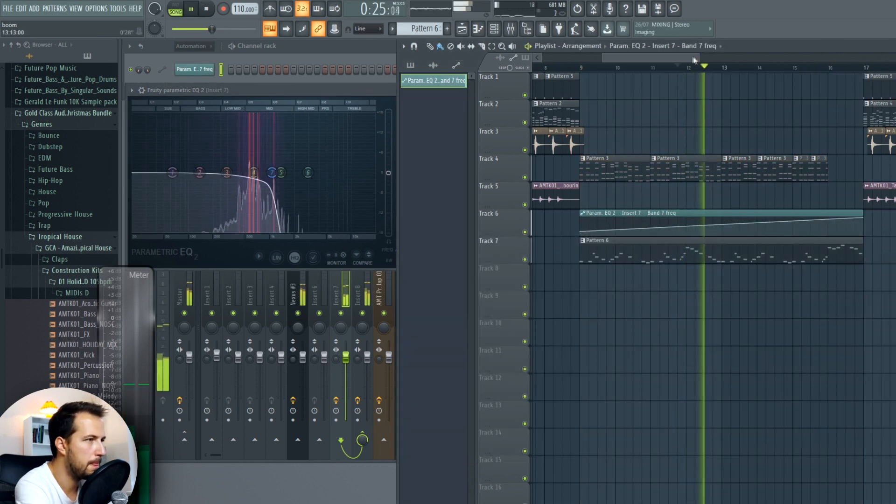
pyautogui.moveTo(698, 58); pyautogui.dragTo(710, 58)
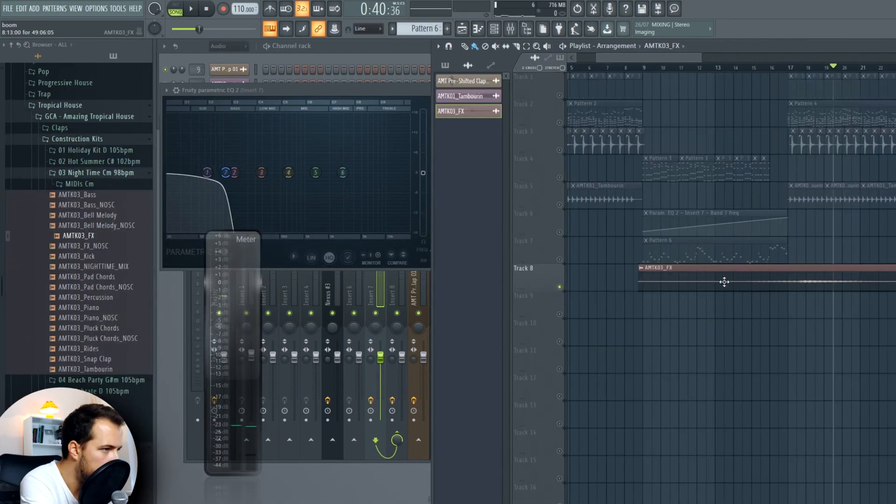
# Move the AMTK03_FX clip on the soloed Track 8 back to start at about bar 7 and check its timing
pyautogui.moveTo(724, 282); pyautogui.dragTo(696, 281)
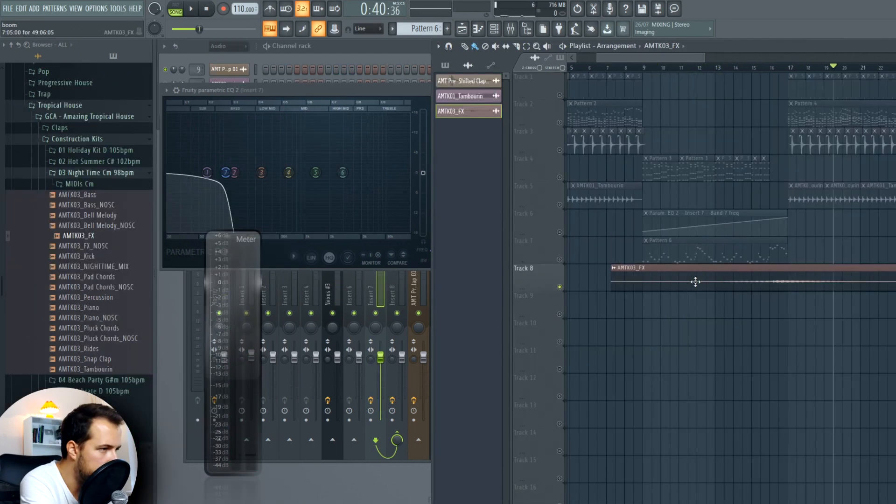
pyautogui.doubleClick(696, 281)
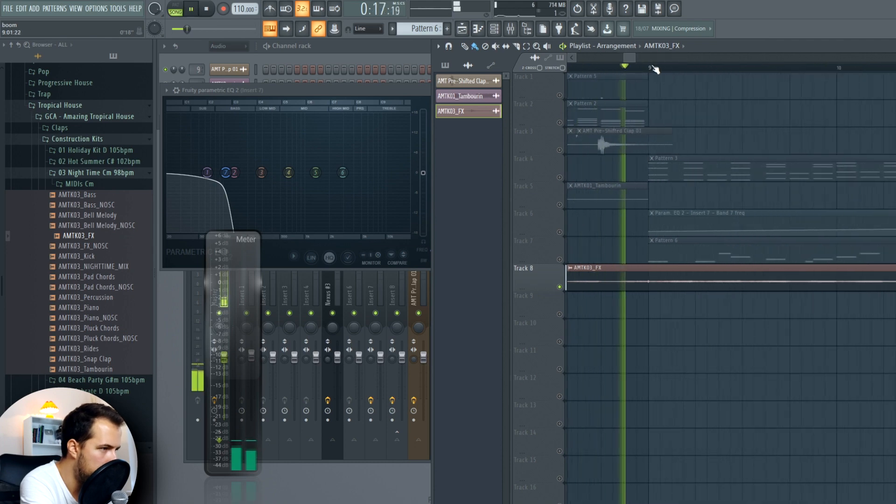
pyautogui.scroll(-8, 655, 69)
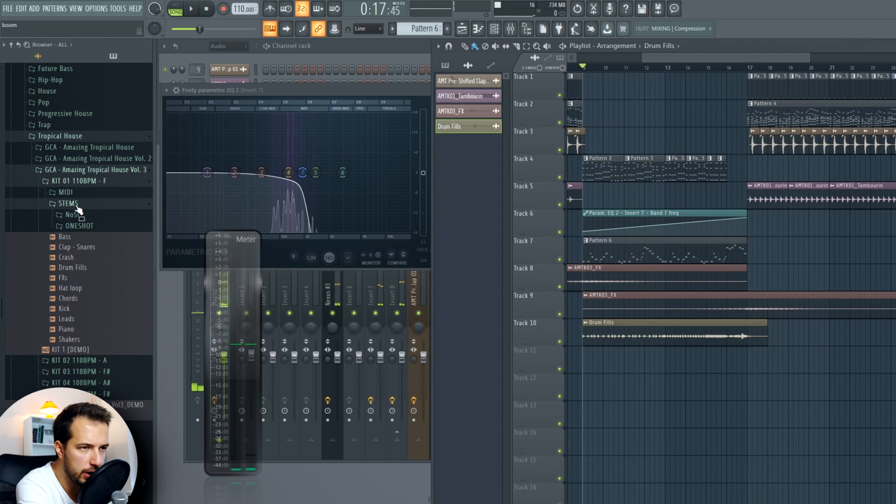
# Collapse the open Tropical House sample folders in the browser and play the arrangement from just before bar 9
pyautogui.click(74, 204)
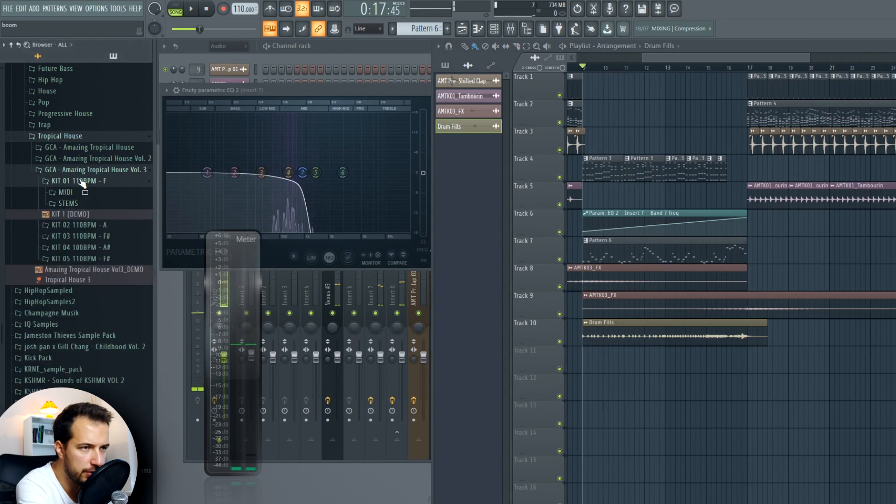
pyautogui.click(82, 182)
pyautogui.click(93, 171)
pyautogui.click(54, 135)
pyautogui.scroll(4, 66, 138)
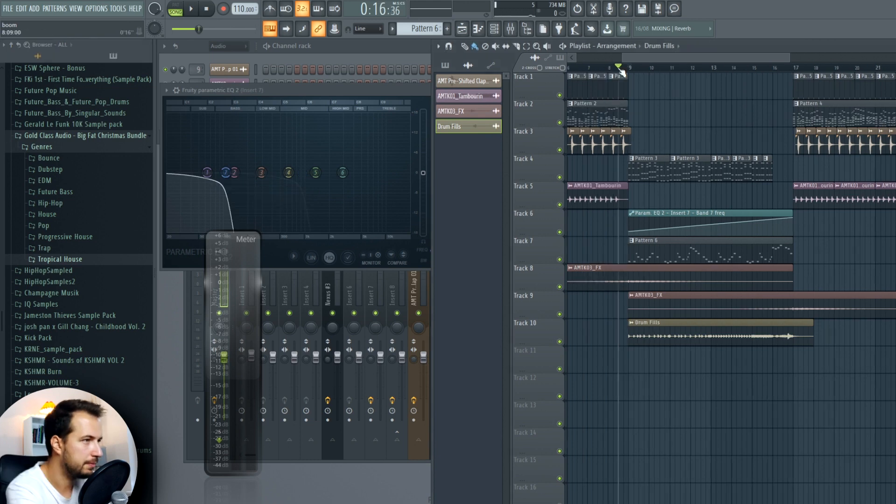
pyautogui.press('space')
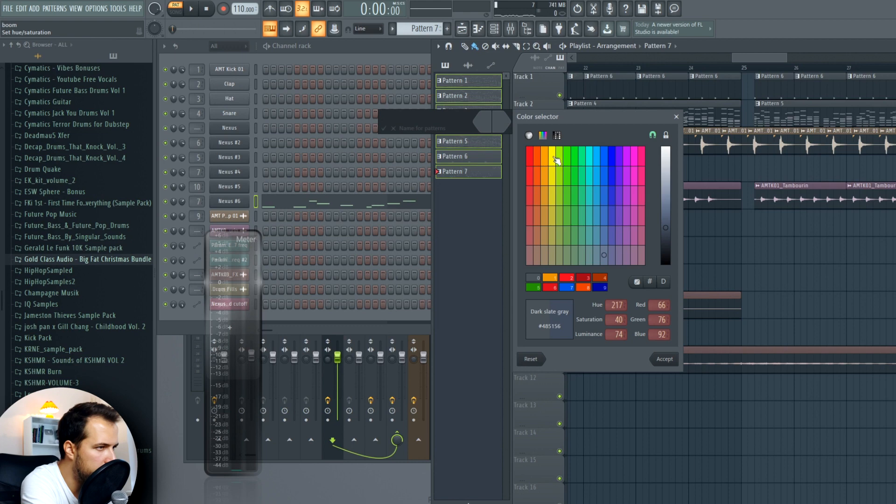
# Recolour Patterns 1 to 7 with a gradient from gold (#D5D500) to a yellow-orange
pyautogui.click(553, 157)
pyautogui.click(667, 215)
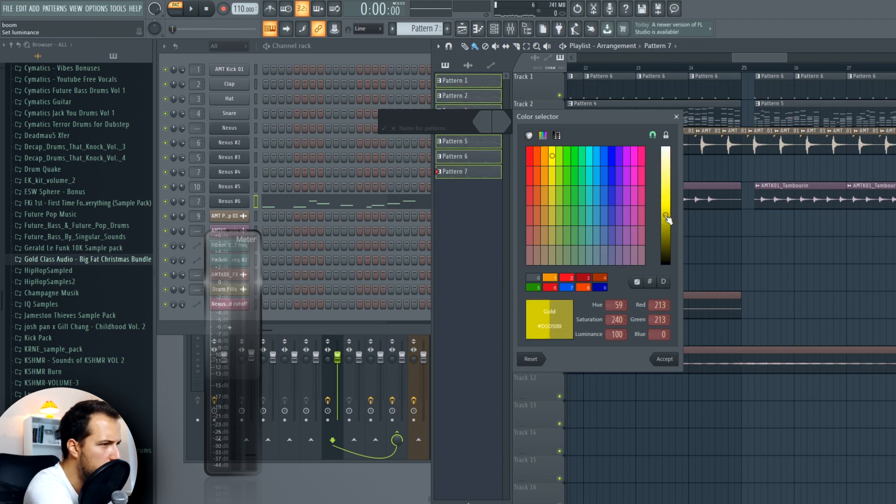
pyautogui.click(665, 359)
pyautogui.click(499, 124)
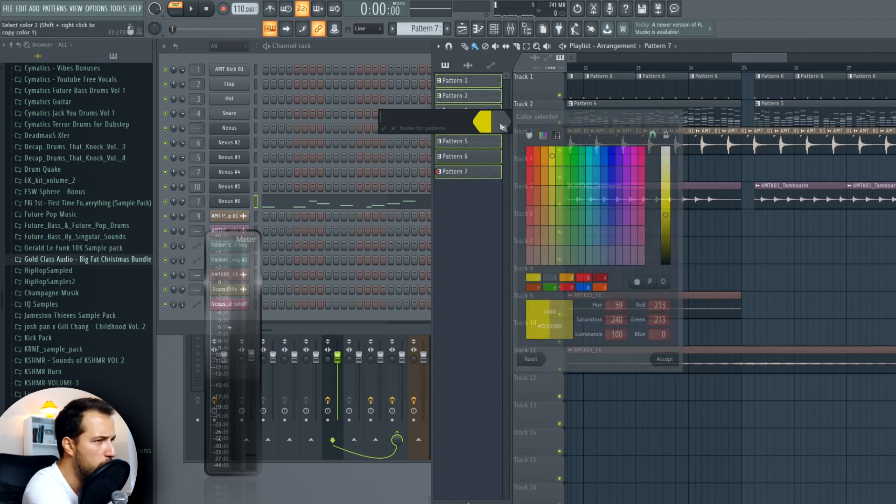
pyautogui.click(544, 155)
pyautogui.moveTo(666, 196); pyautogui.dragTo(667, 203)
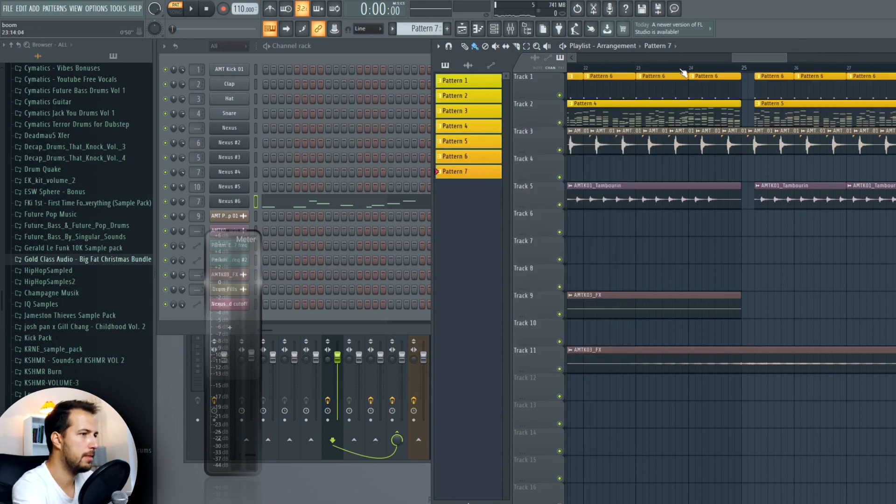
# Play the soloed AMTK02_Tom Fill clip on Track 12 from its first hit and trim its end to shortly after bar 25
pyautogui.scroll(5, 535, 66)
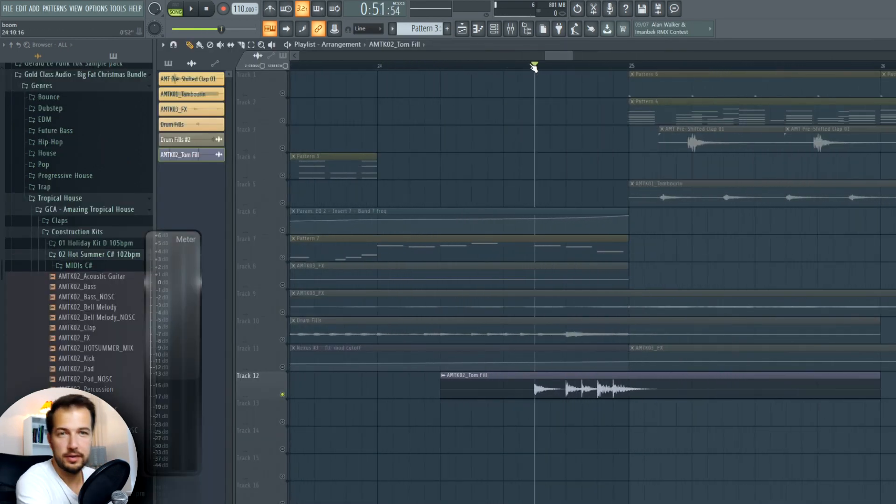
pyautogui.click(534, 66)
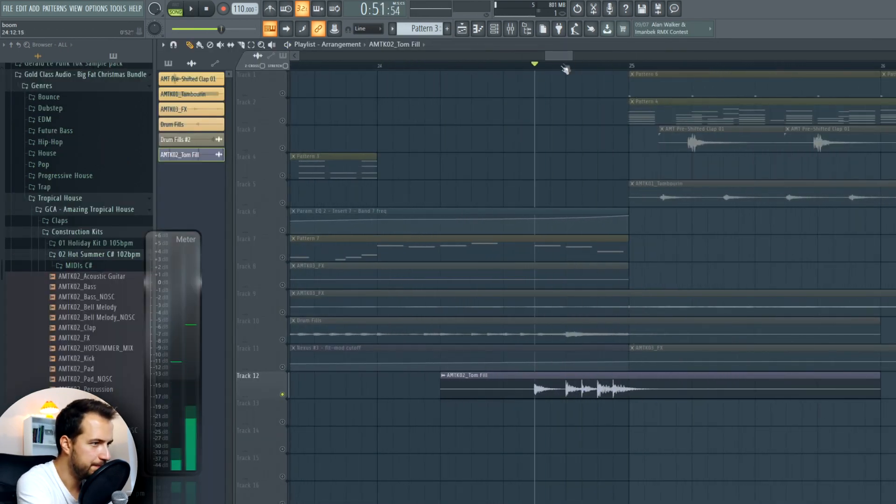
pyautogui.moveTo(881, 393); pyautogui.dragTo(709, 394)
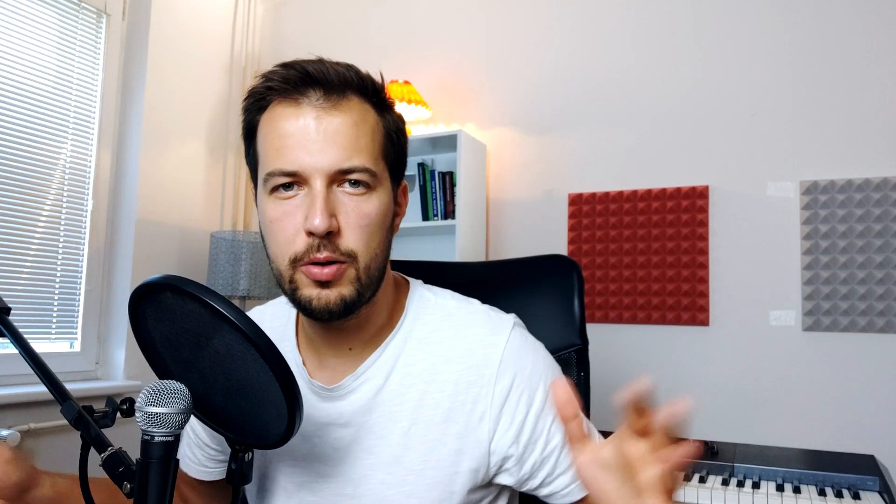